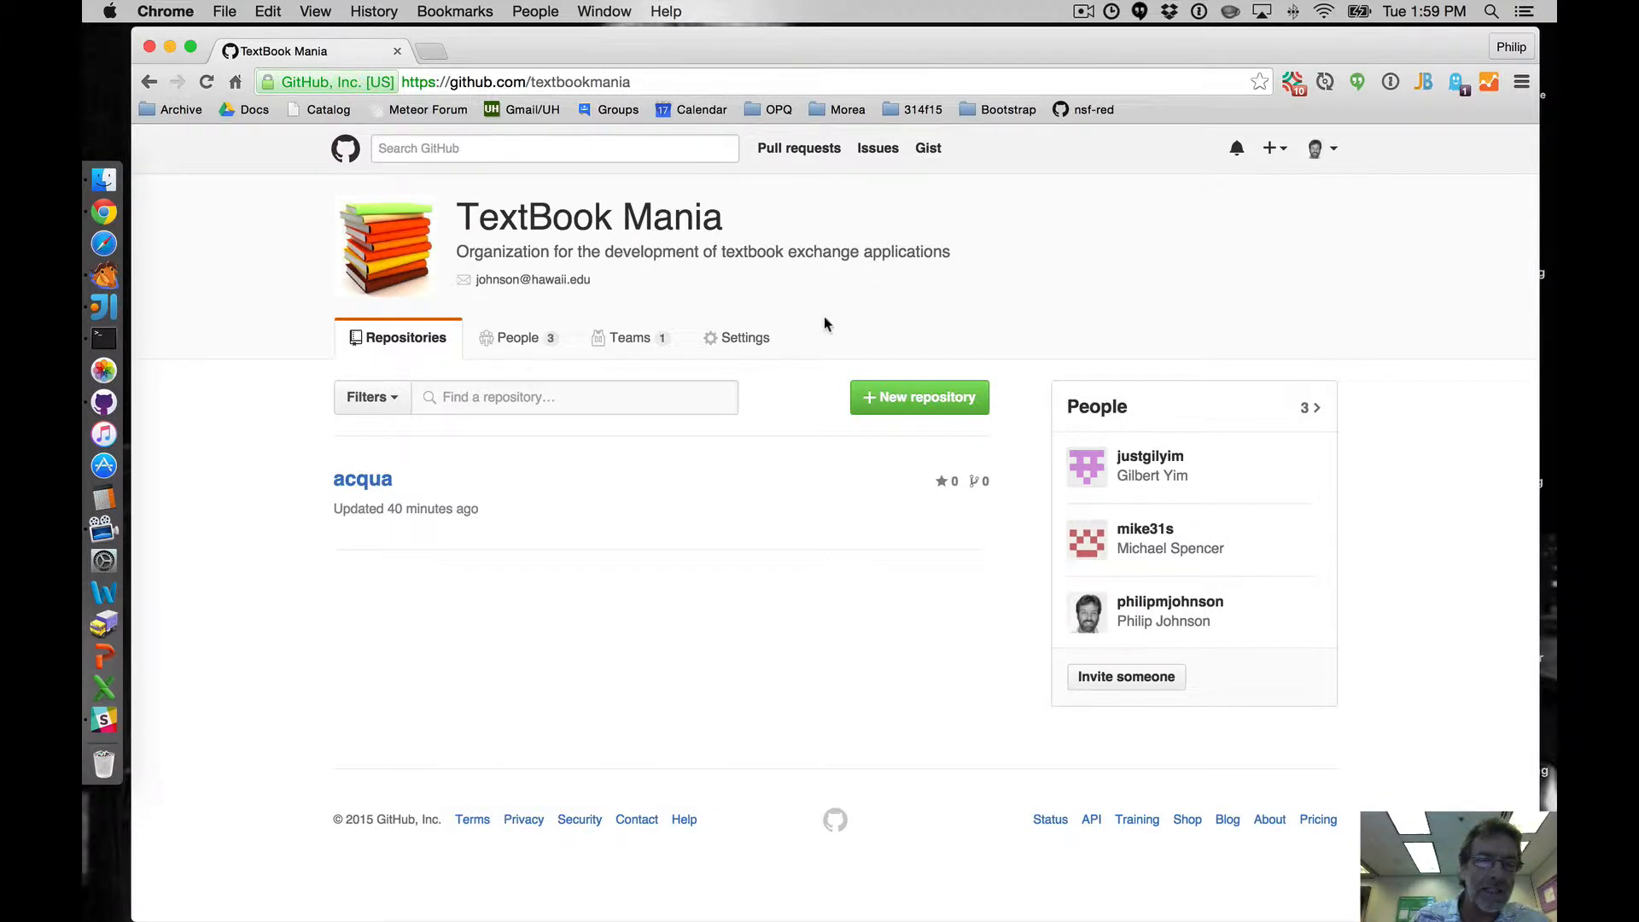
- Open the acqua repository in the TextBook Mania organization and view its Issues page
{"action": "left_click", "coordinate": [364, 486]}
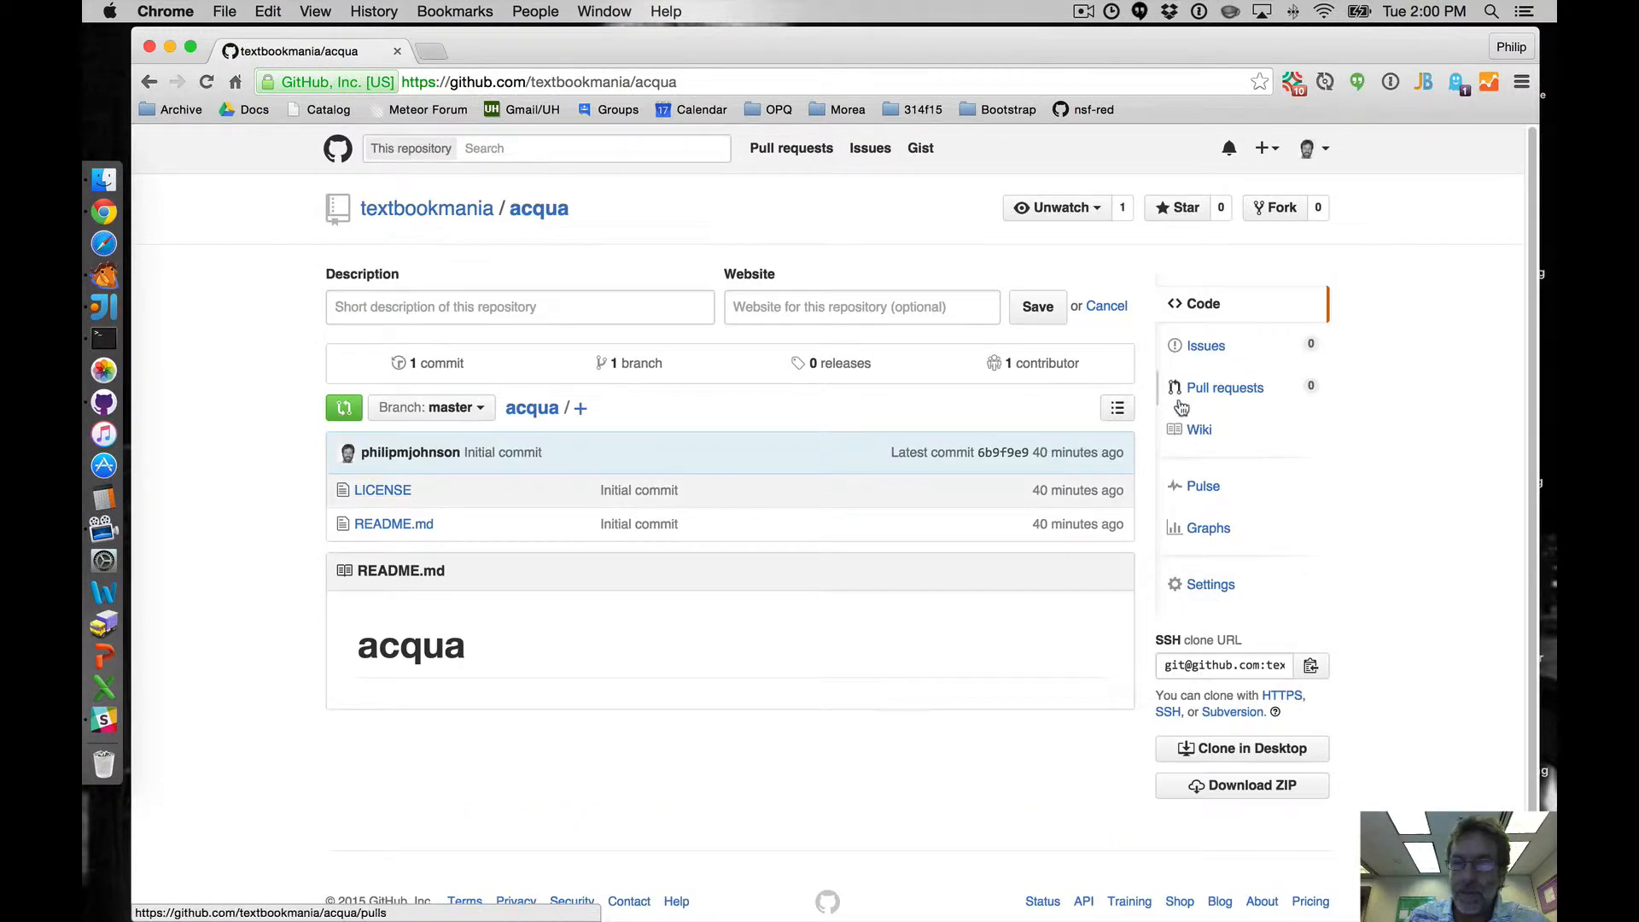
{"action": "left_click", "coordinate": [1204, 344]}
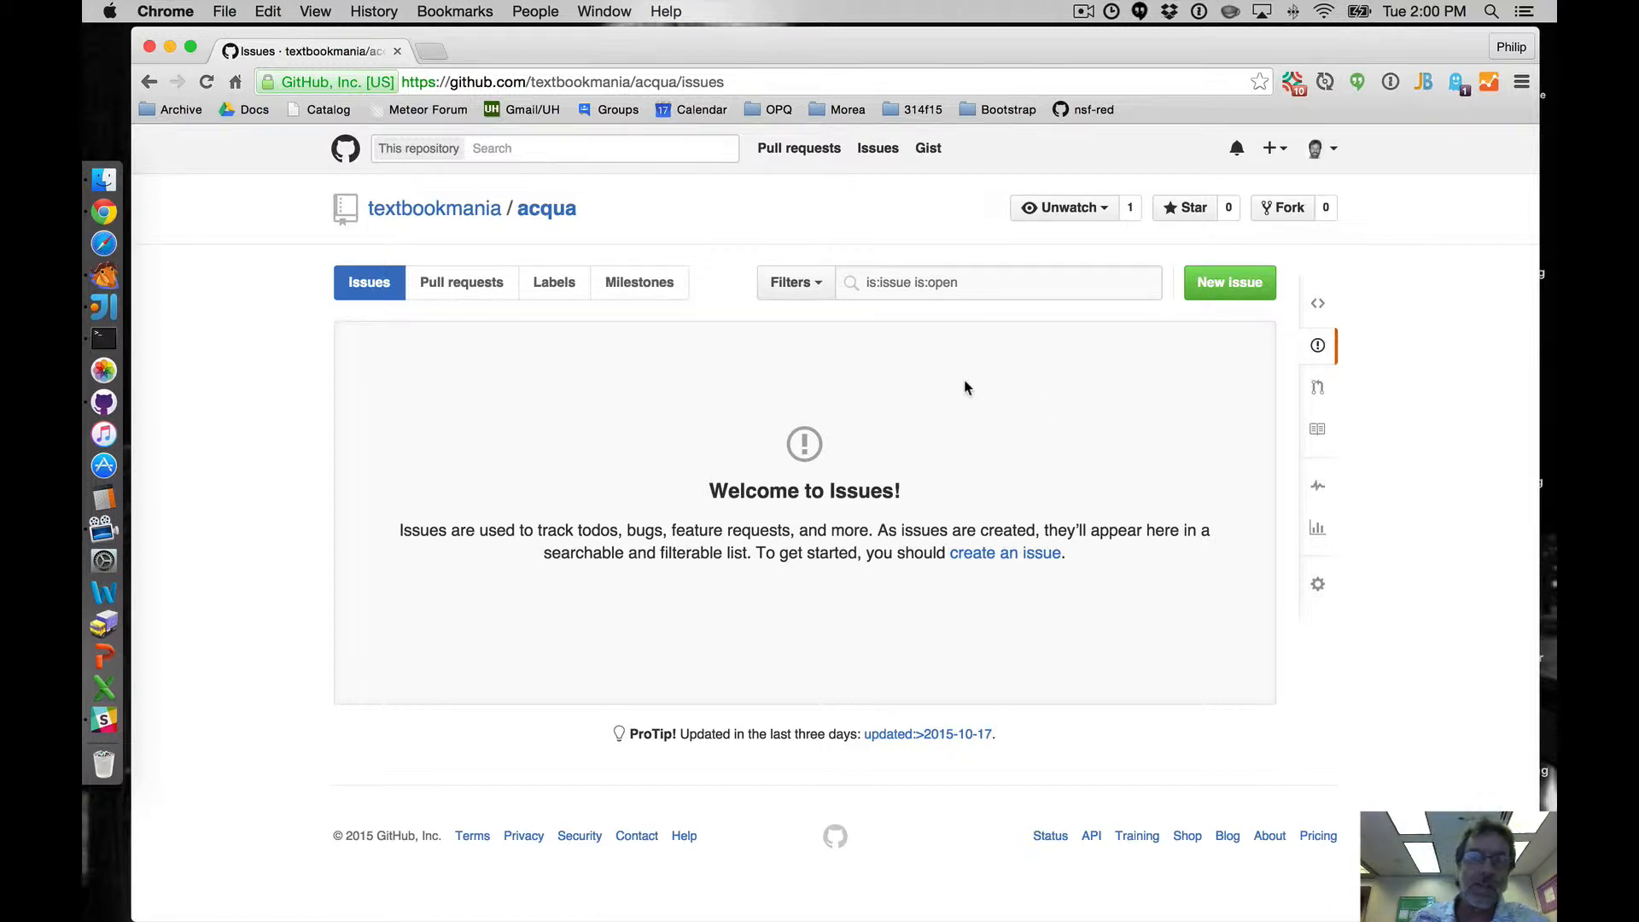
- Go to huboard.com and scroll through the repository list to find textbookmania/acqua
{"action": "left_click", "coordinate": [662, 84]}
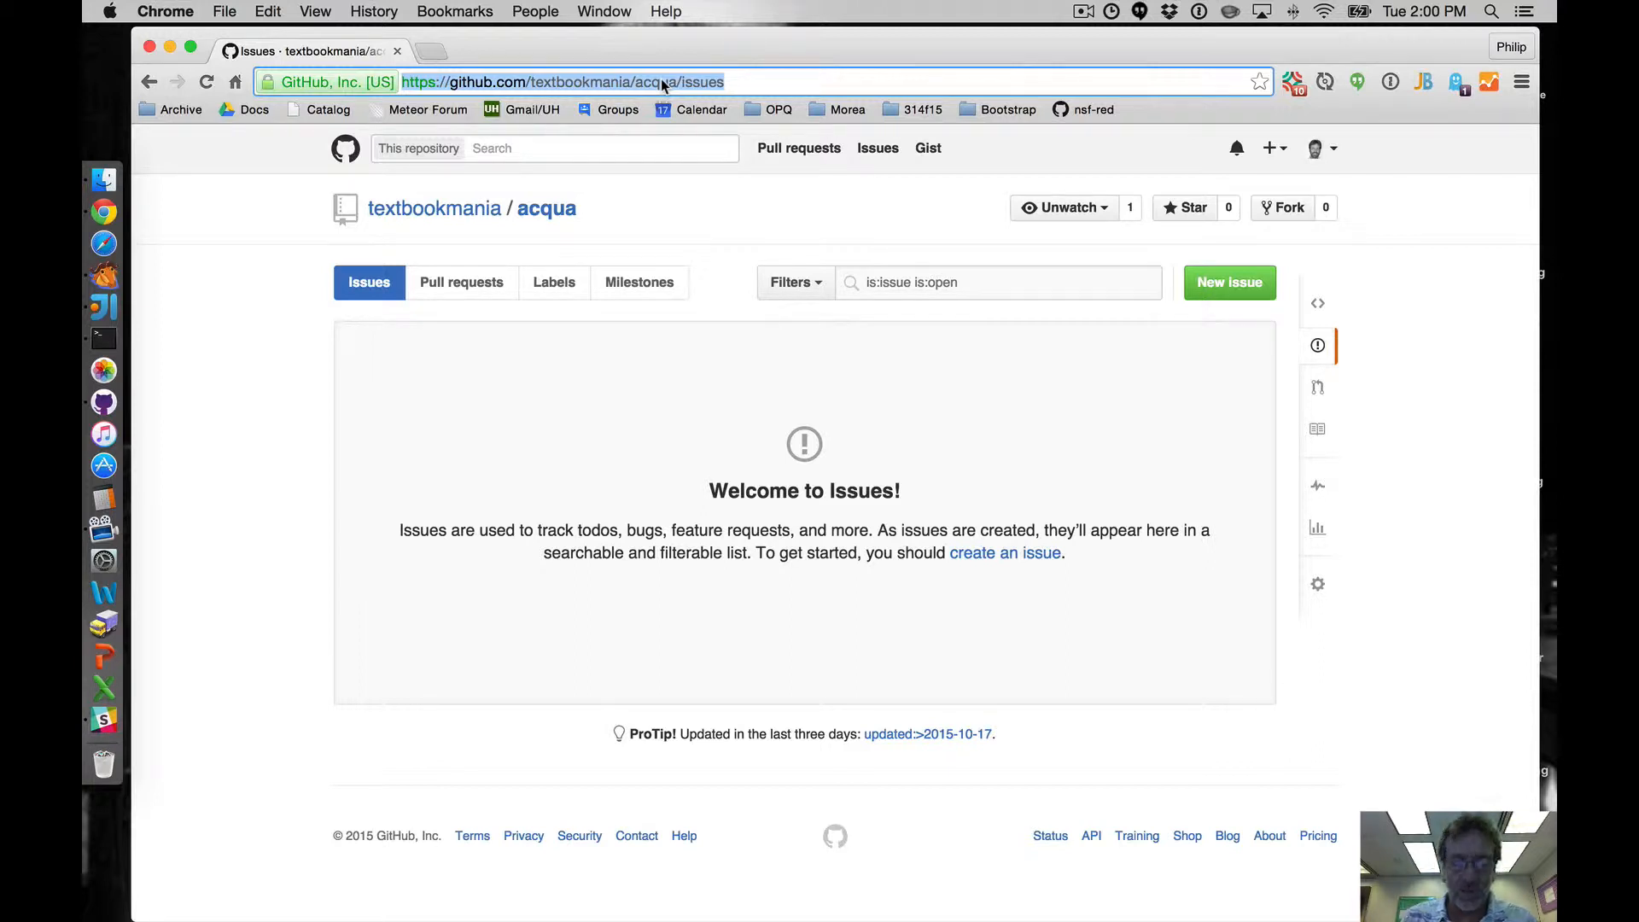
{"action": "type", "text": "hub"}
{"action": "key", "text": "Return"}
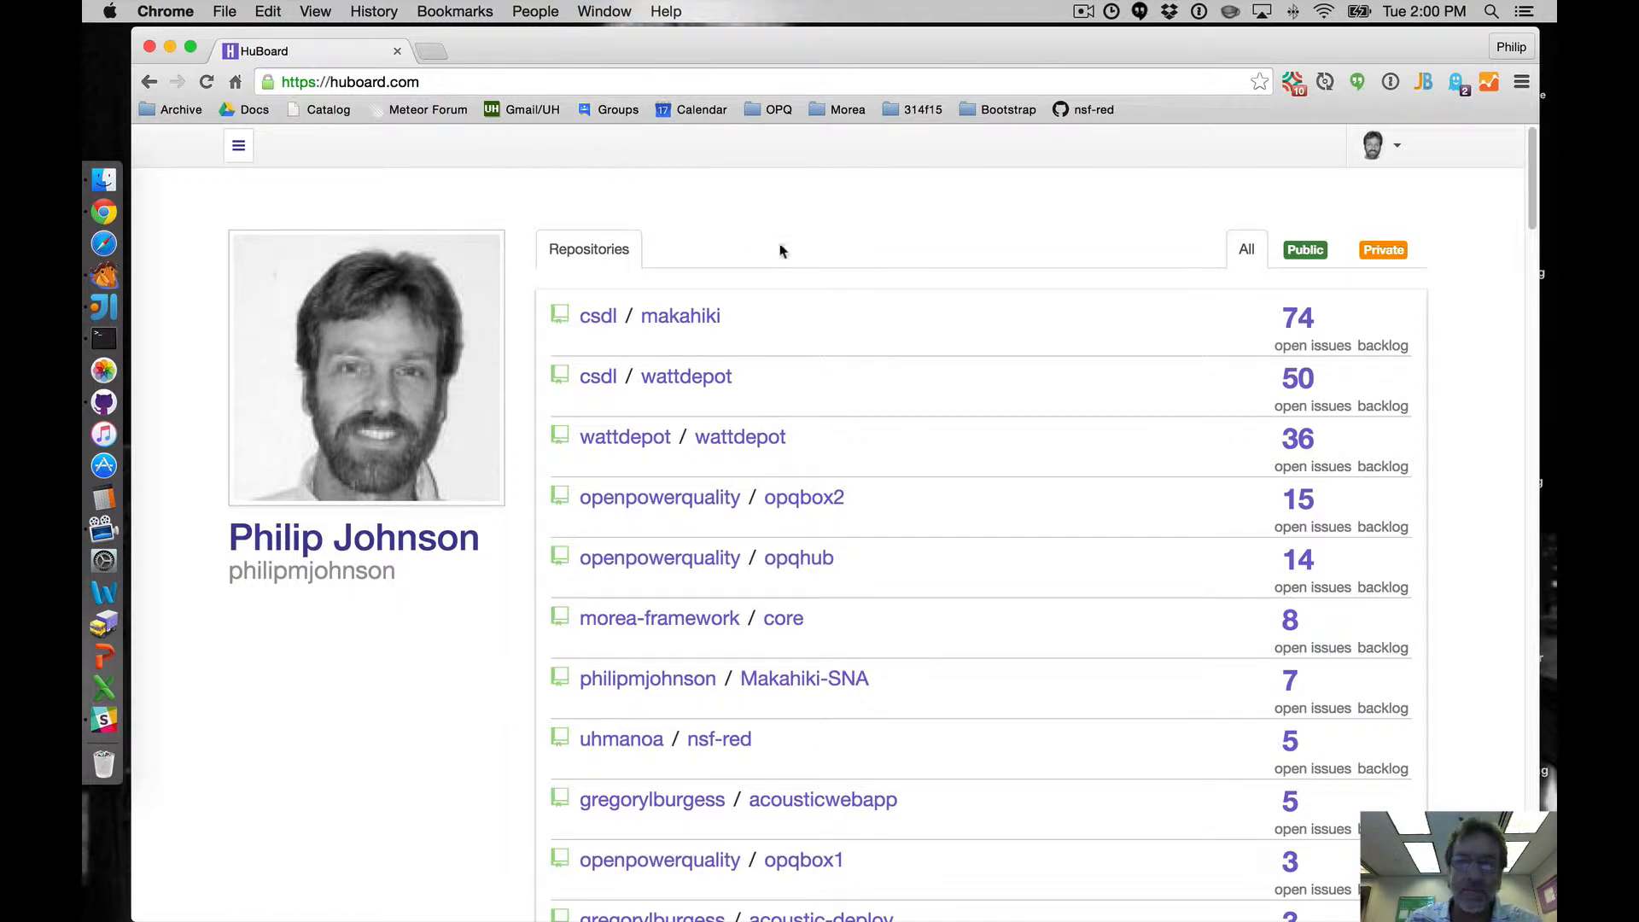
{"action": "scroll", "coordinate": [847, 252], "scroll_direction": "down", "scroll_amount": 1}
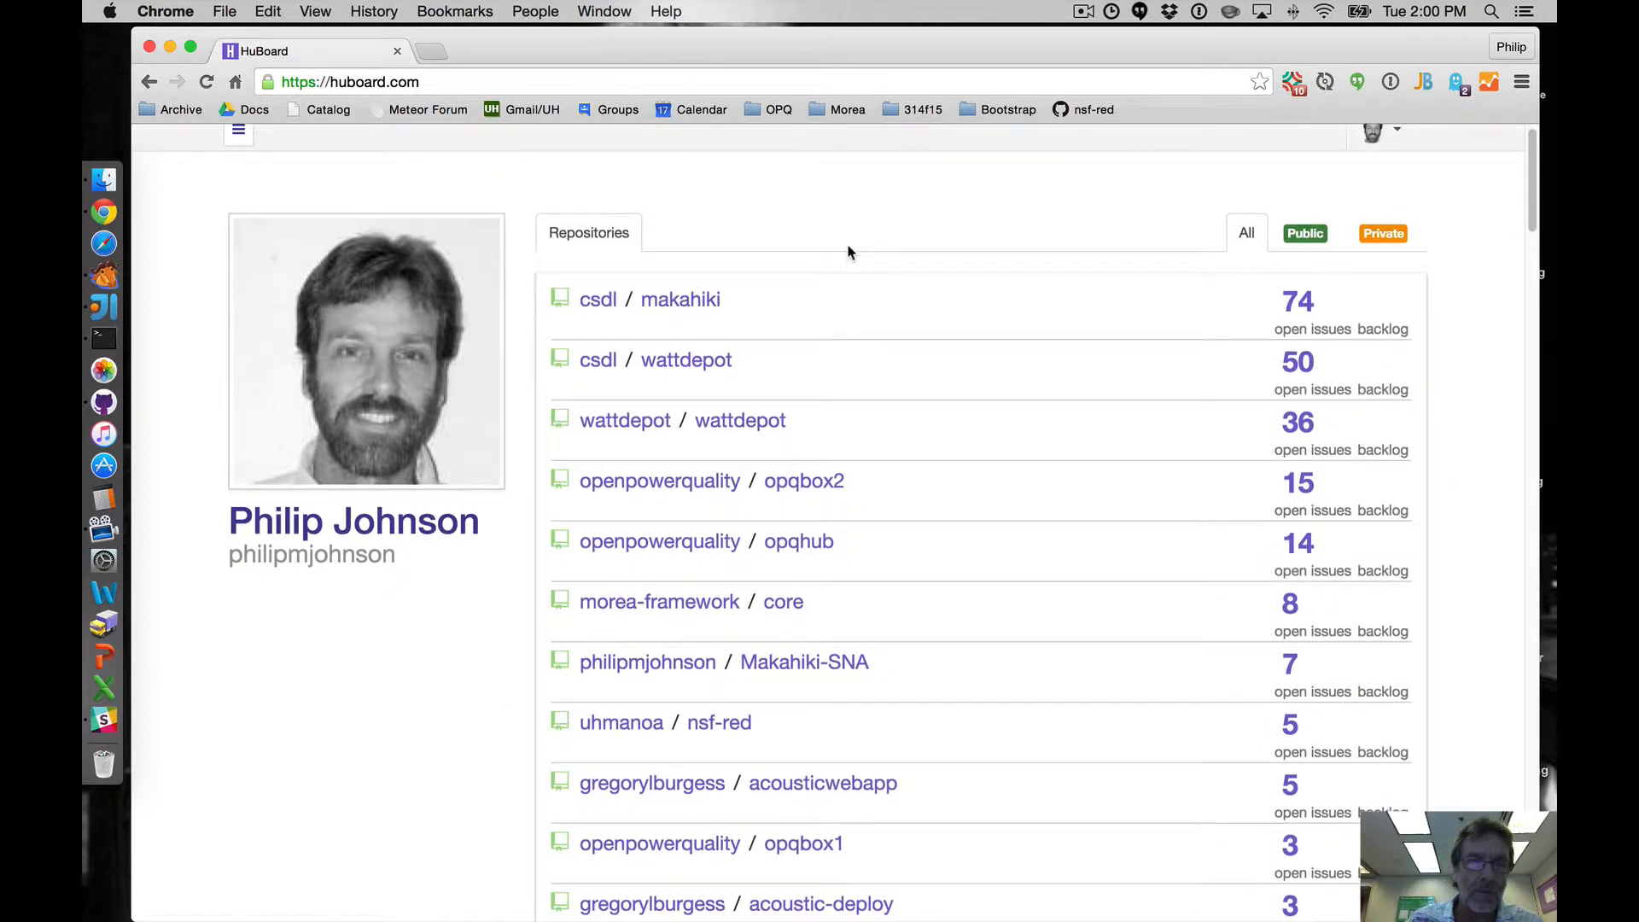
{"action": "scroll", "coordinate": [848, 253], "scroll_direction": "down", "scroll_amount": 3}
{"action": "scroll", "coordinate": [847, 253], "scroll_direction": "down", "scroll_amount": 10}
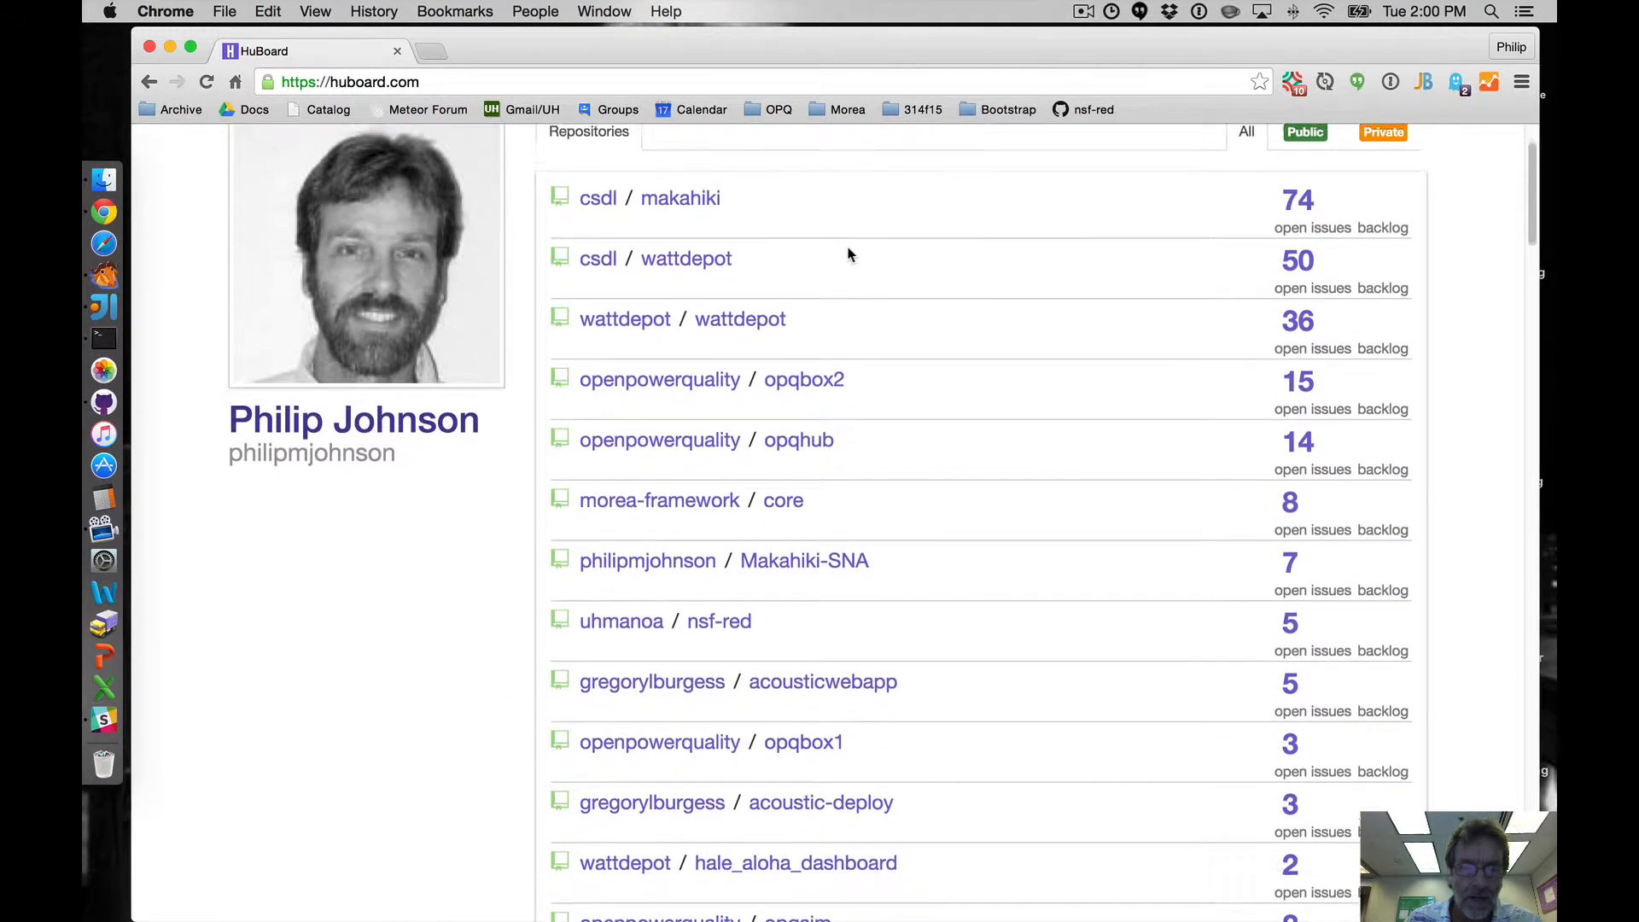
{"action": "scroll", "coordinate": [848, 254], "scroll_direction": "down", "scroll_amount": 12}
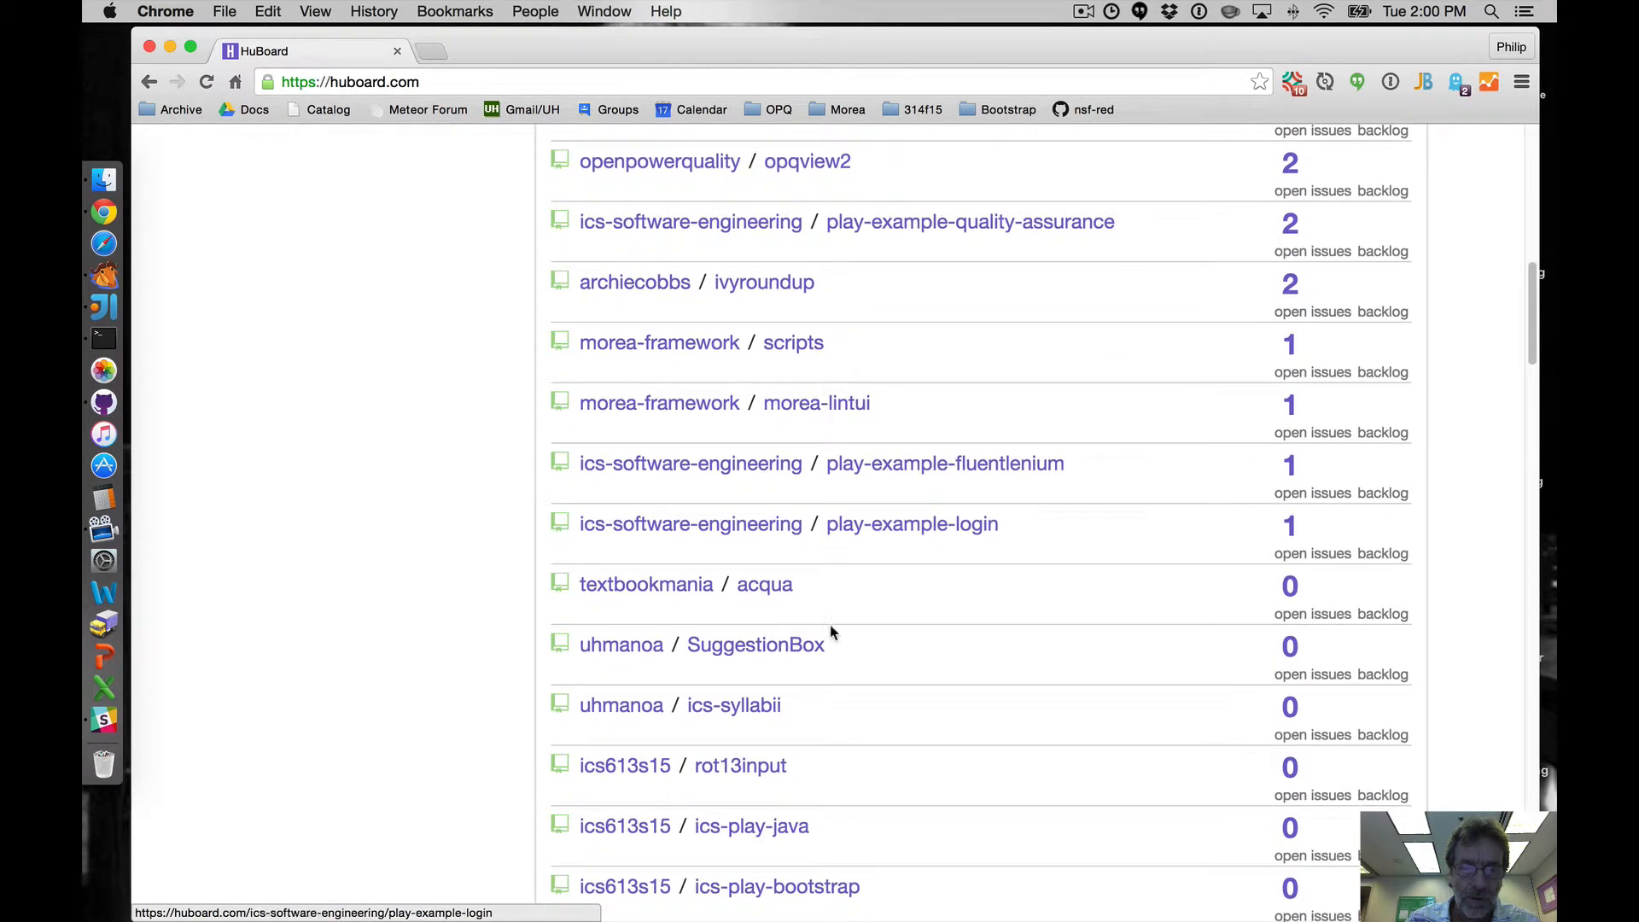
- Open textbookmania/acqua in HuBoard and let it create the default labels automatically
{"action": "left_click", "coordinate": [767, 585]}
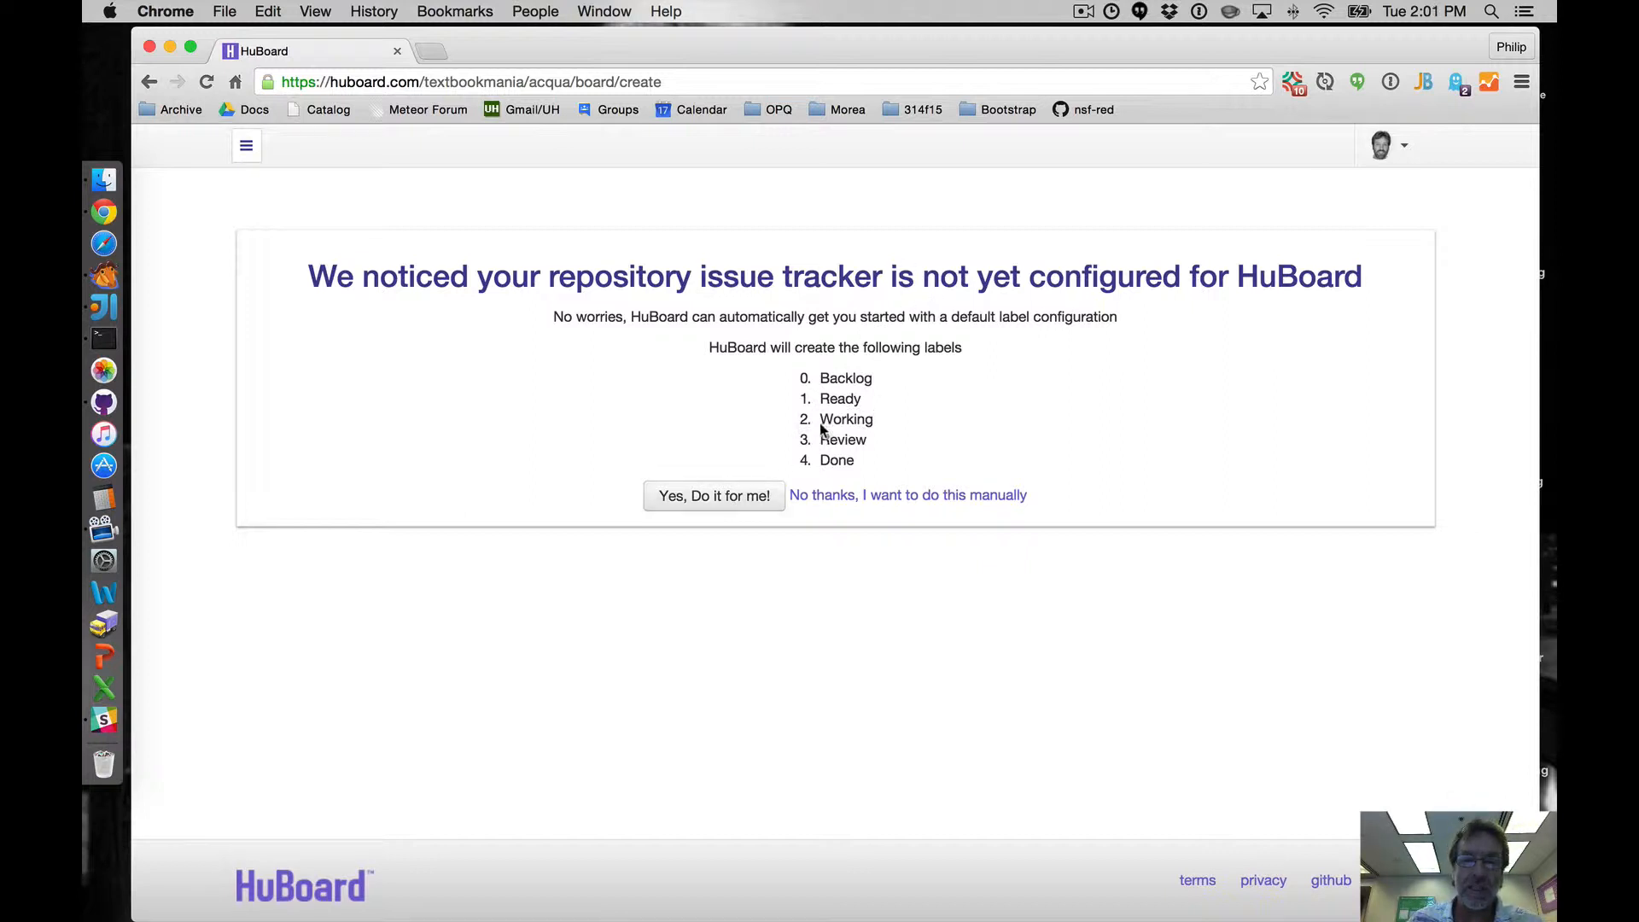
{"action": "left_click", "coordinate": [738, 497]}
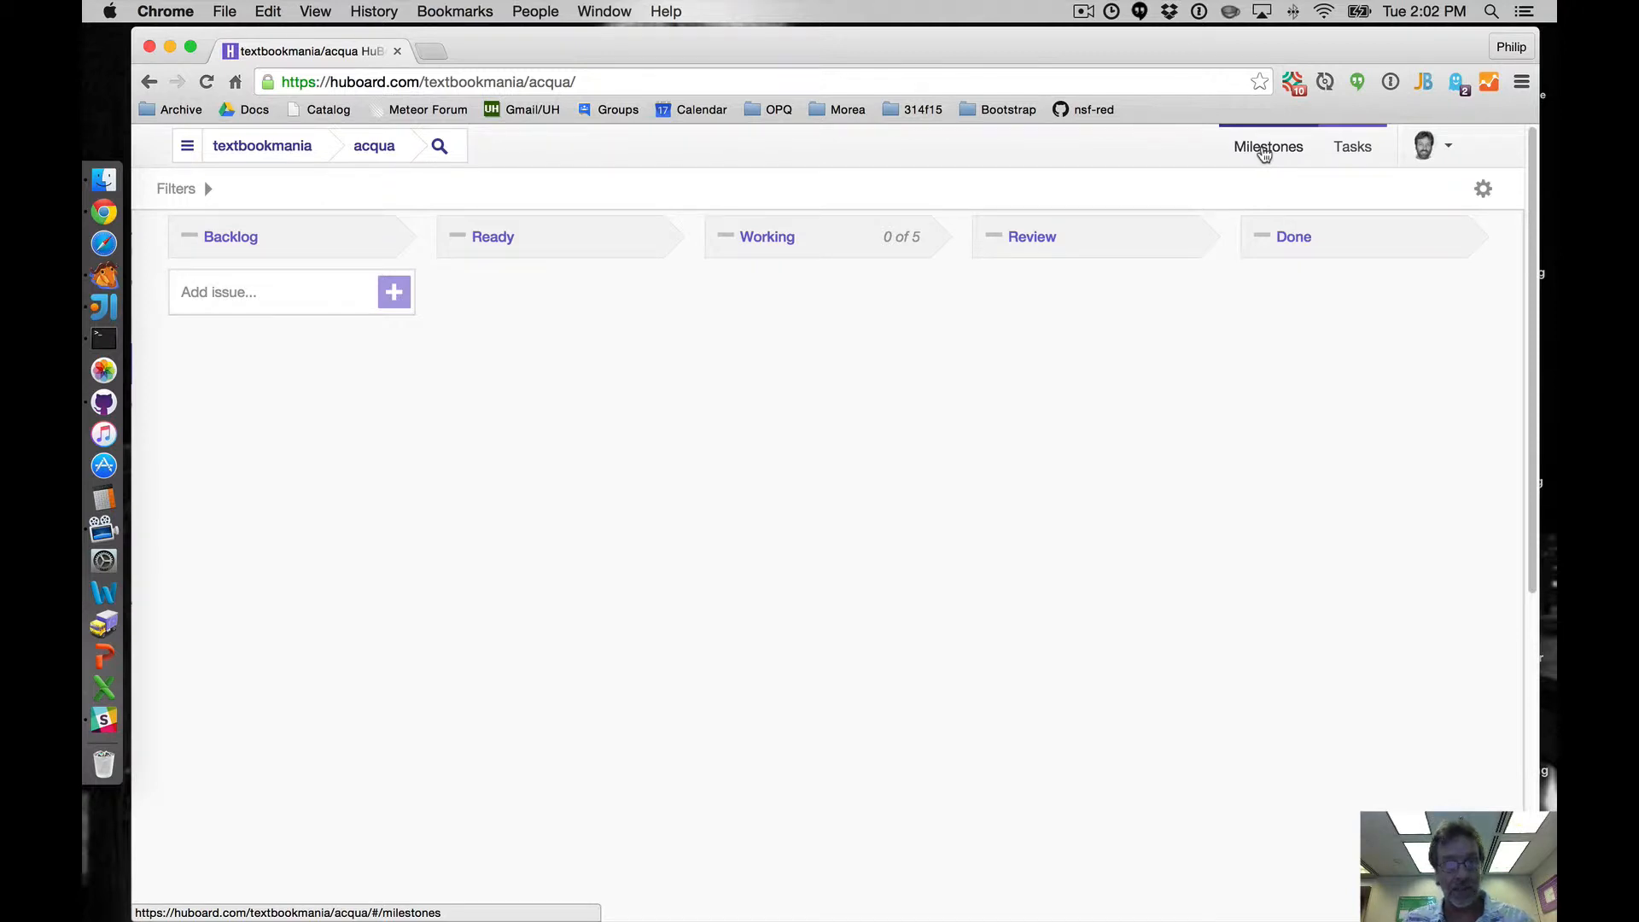
- In the Milestones view, create a milestone titled M1 with due date November 20, 2015
{"action": "left_click", "coordinate": [1265, 150]}
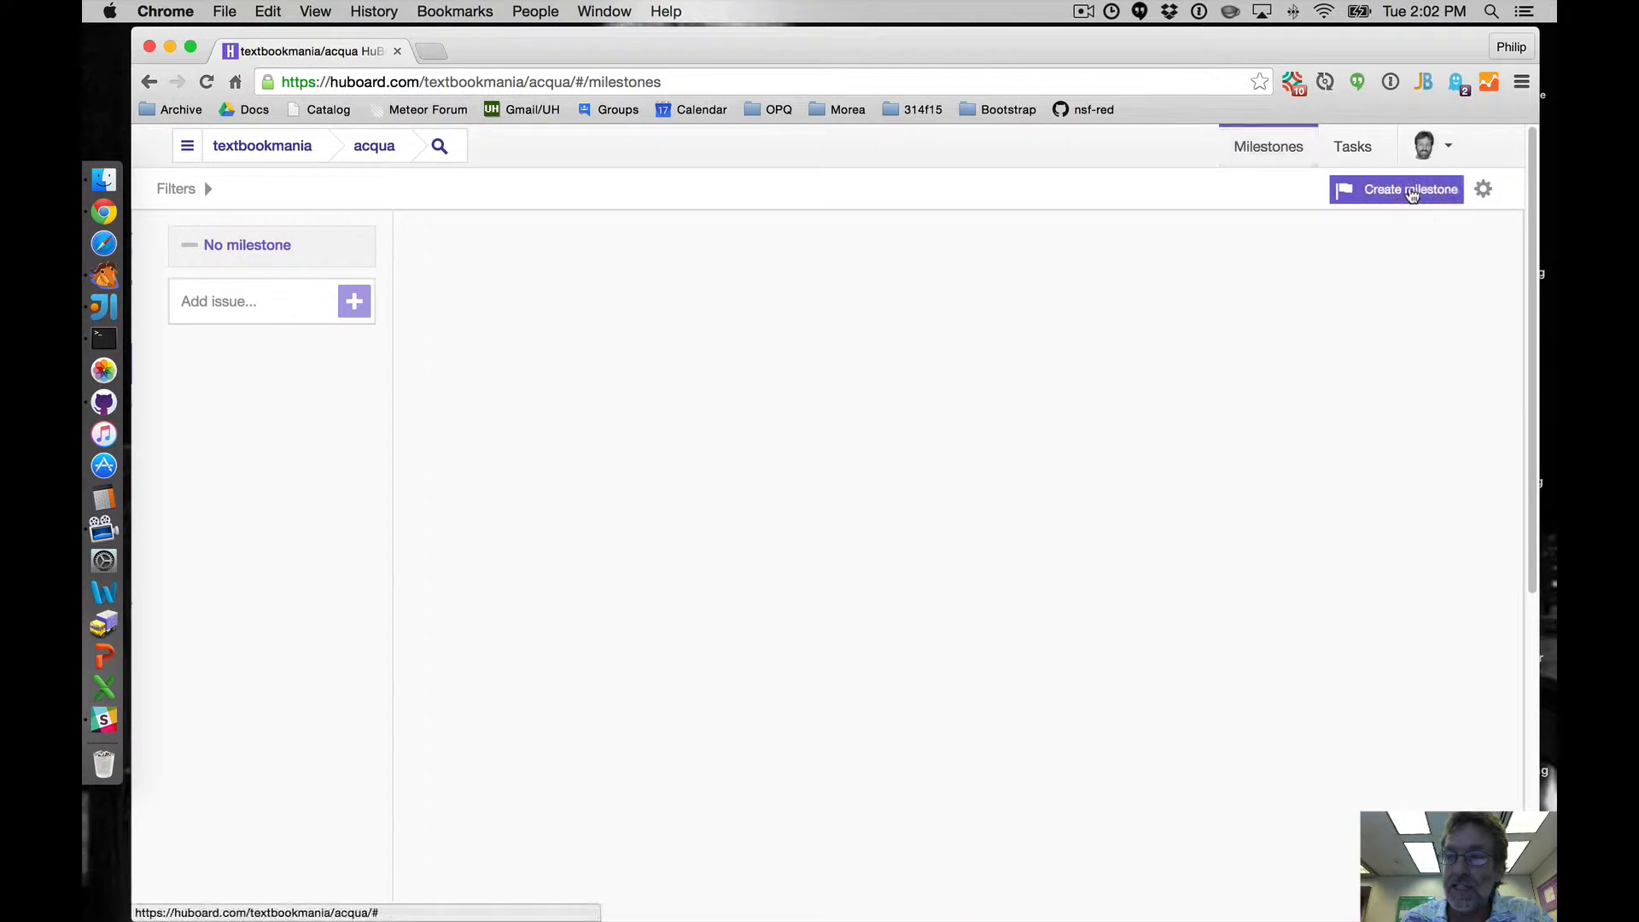
{"action": "left_click", "coordinate": [1412, 196]}
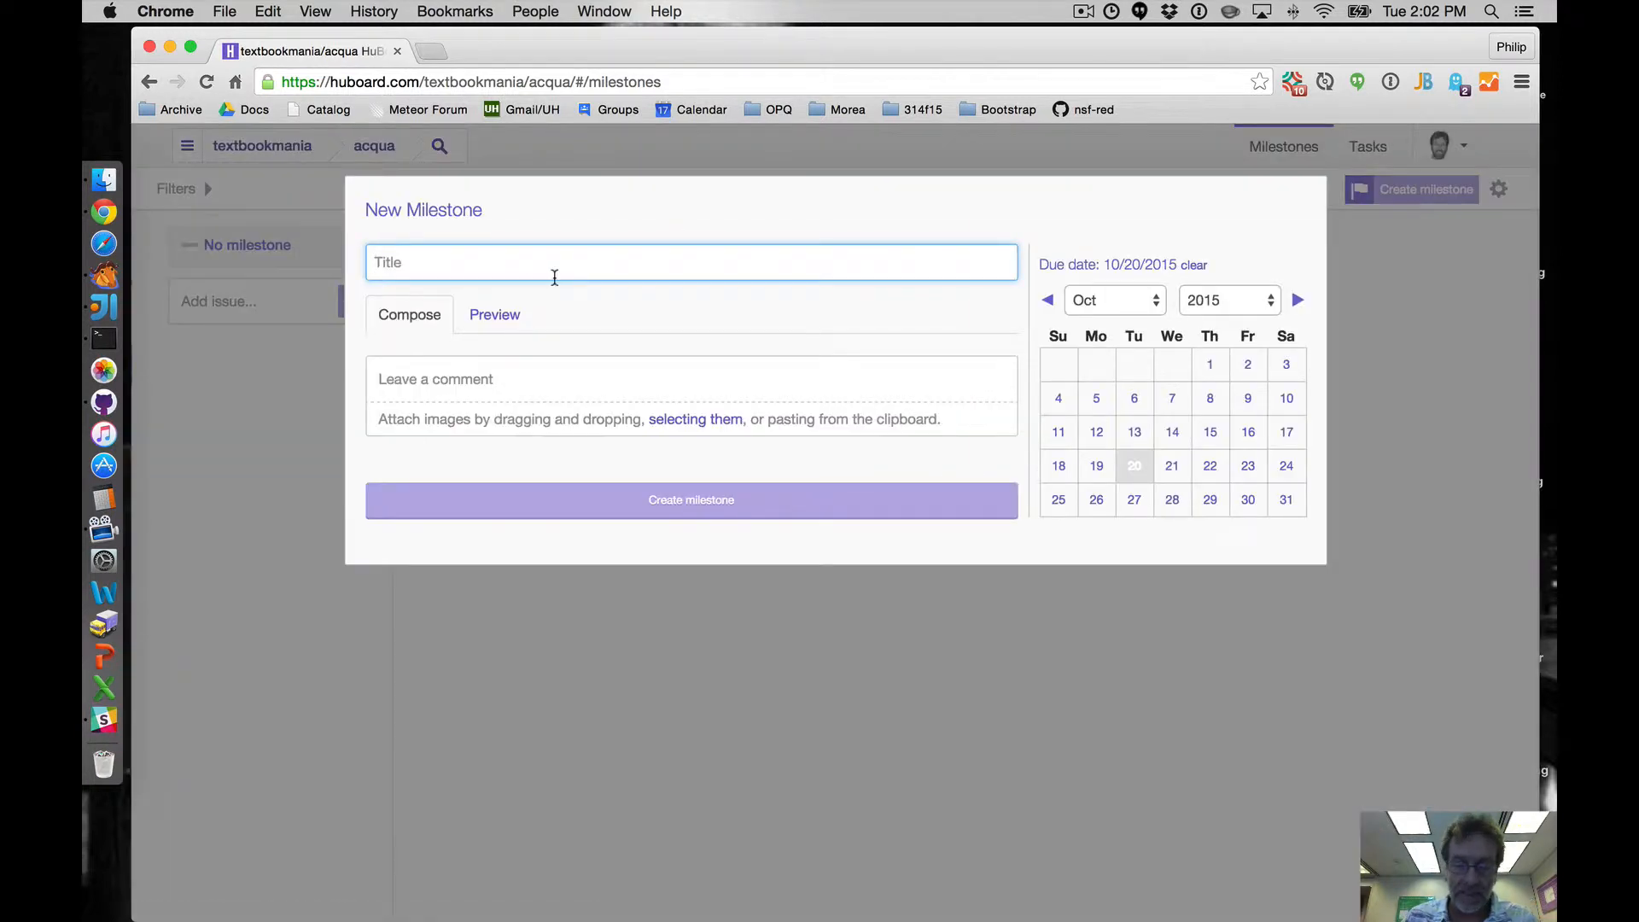
{"action": "type", "text": "M1"}
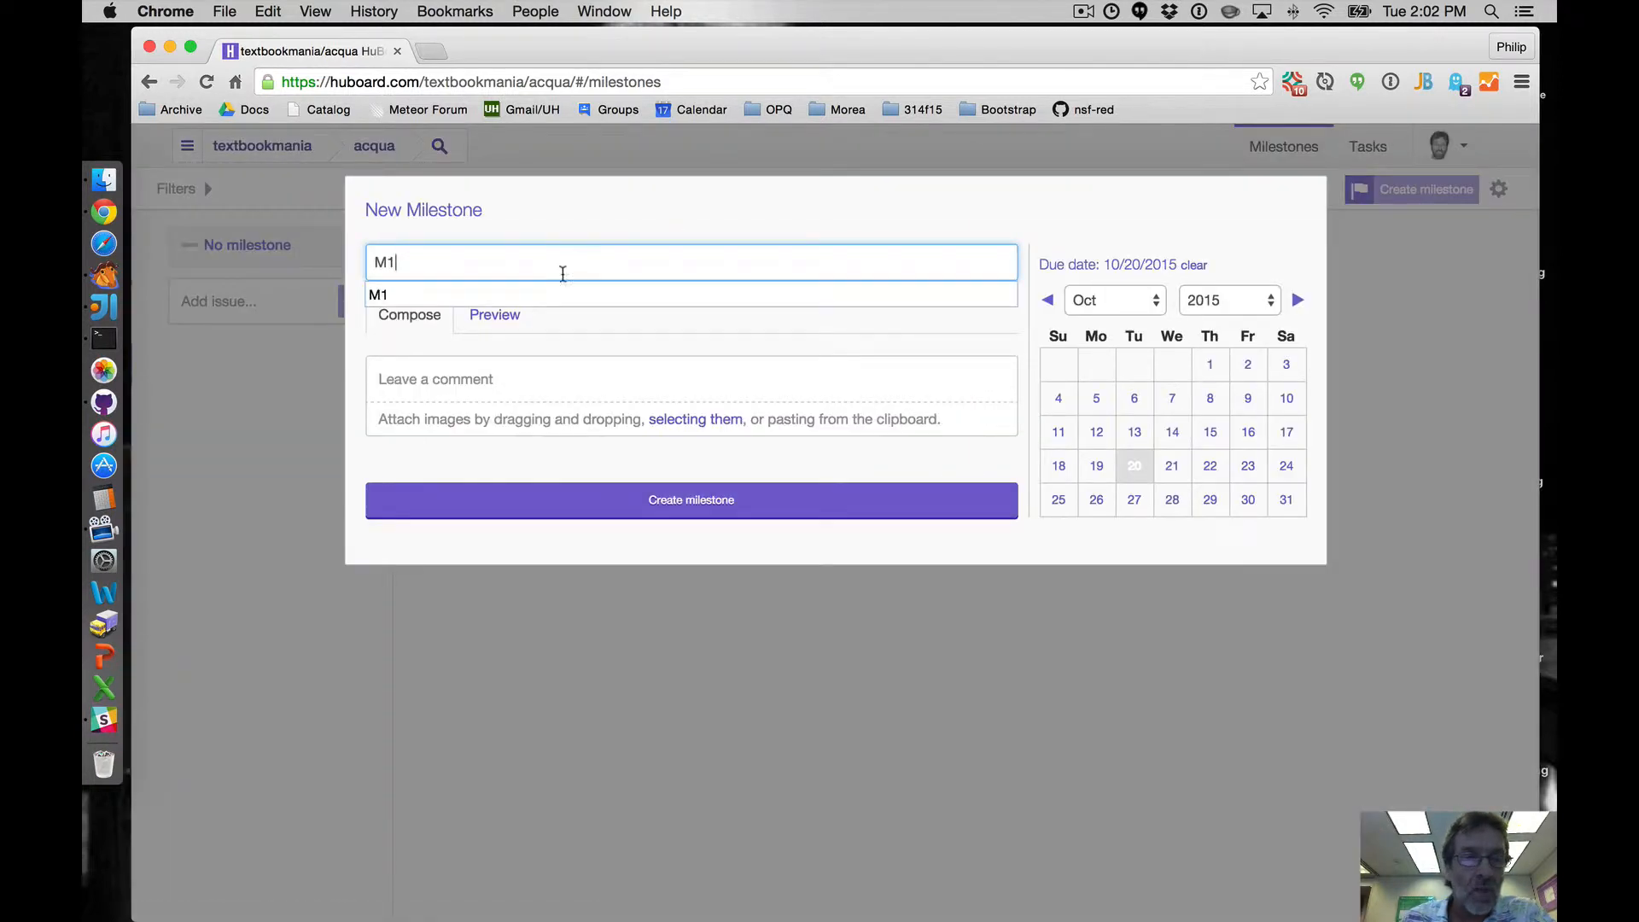
{"action": "left_click", "coordinate": [565, 227]}
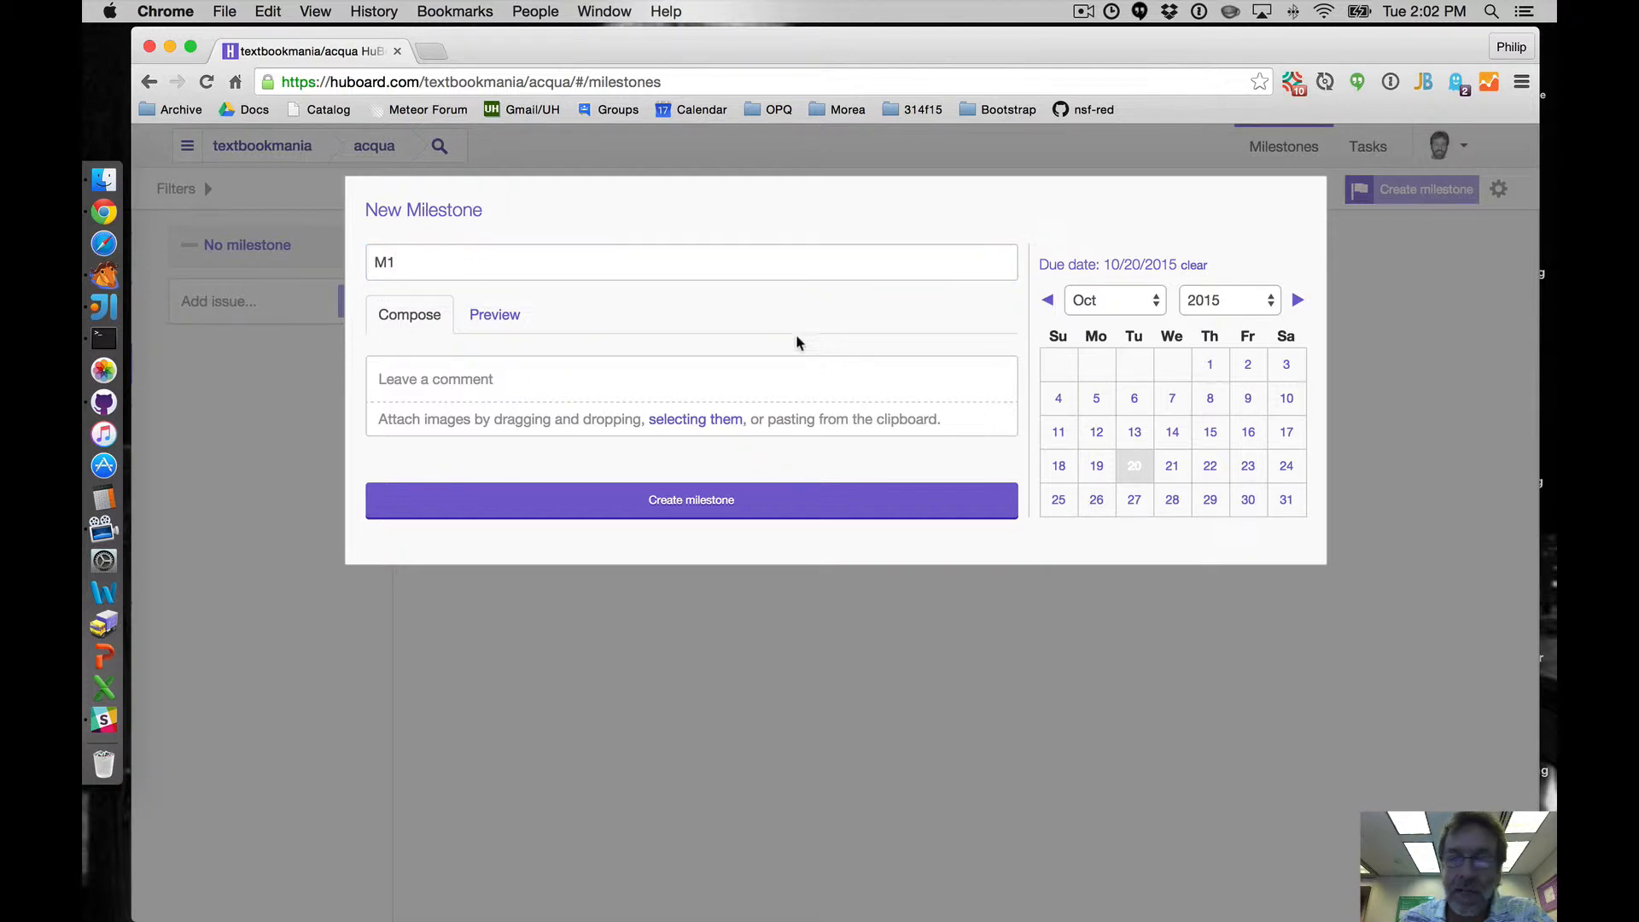
{"action": "left_click", "coordinate": [1113, 301]}
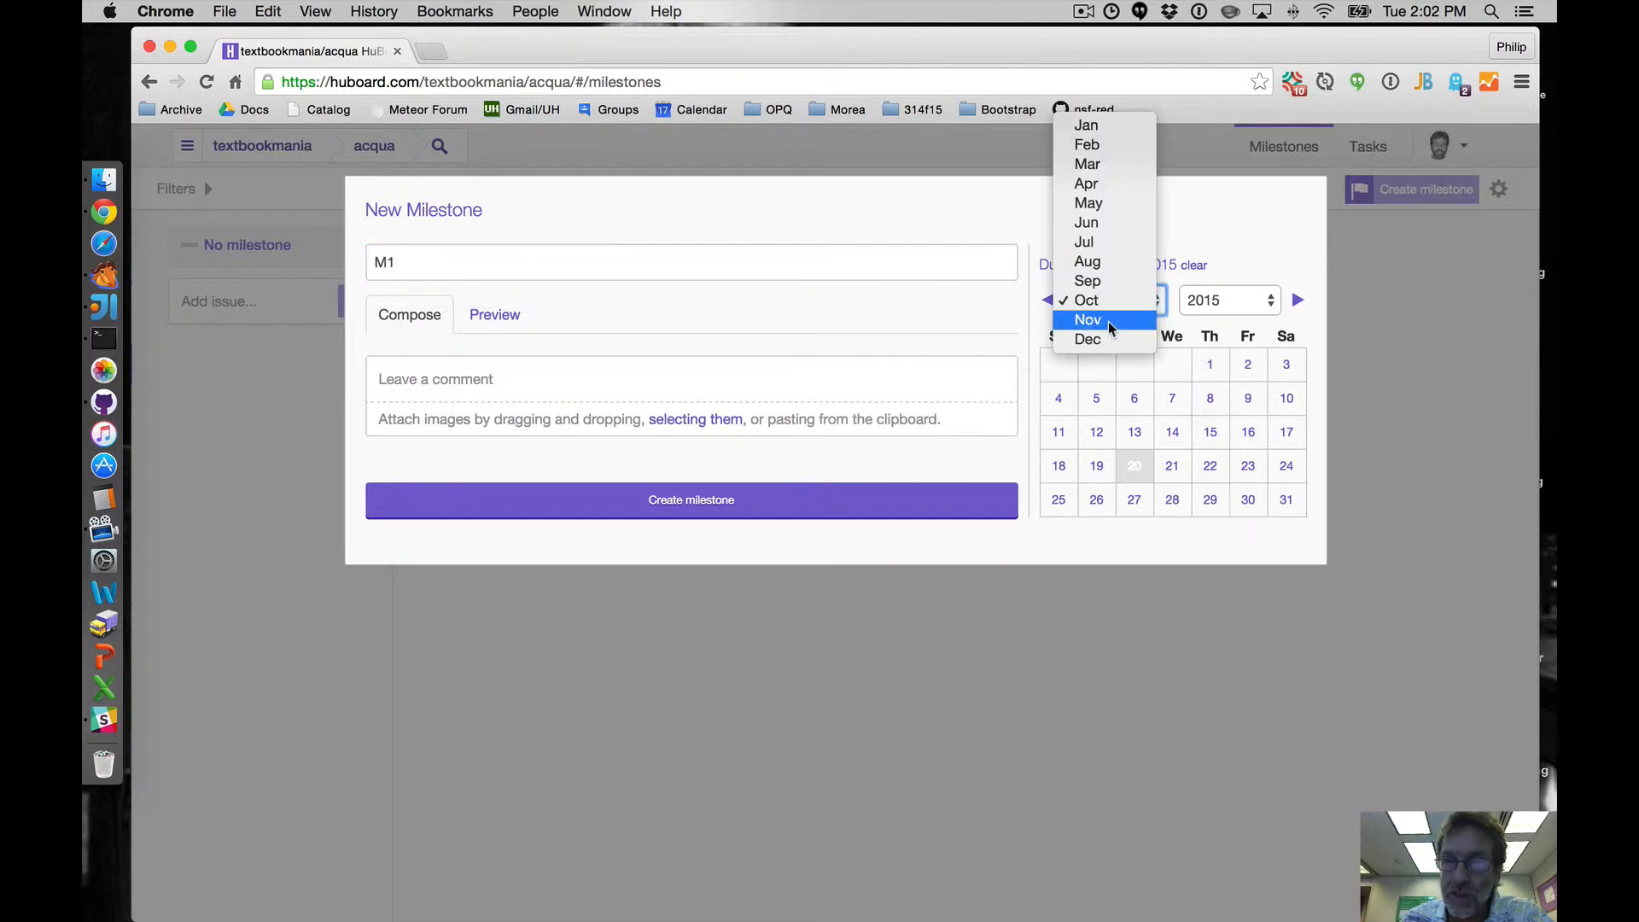
{"action": "left_click", "coordinate": [1108, 321]}
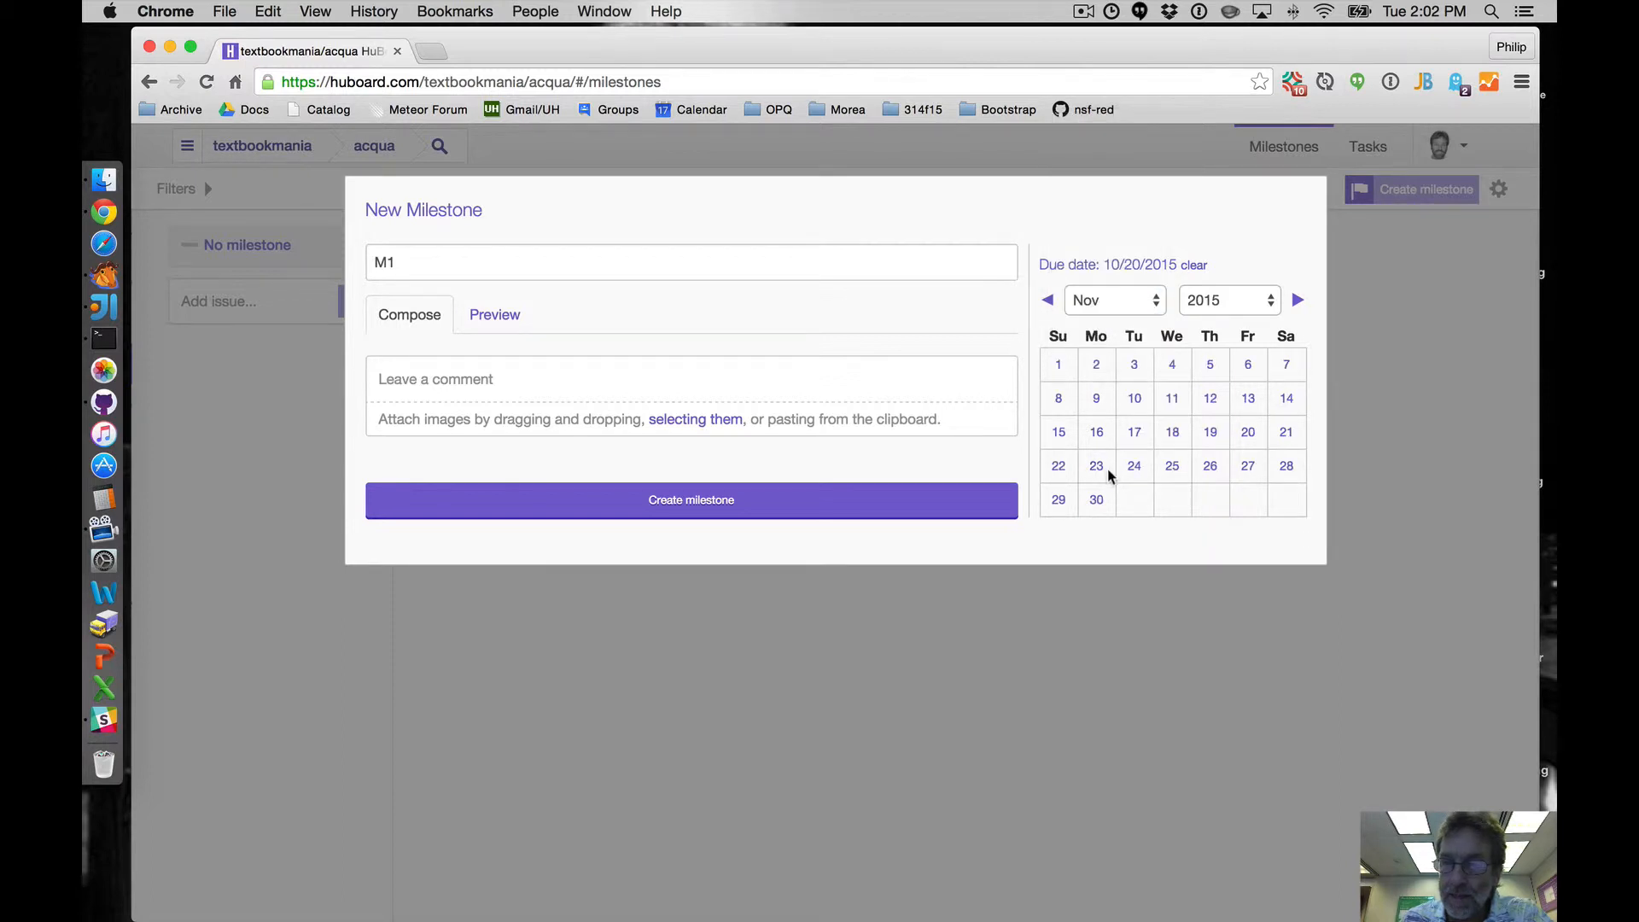
{"action": "left_click", "coordinate": [1252, 437]}
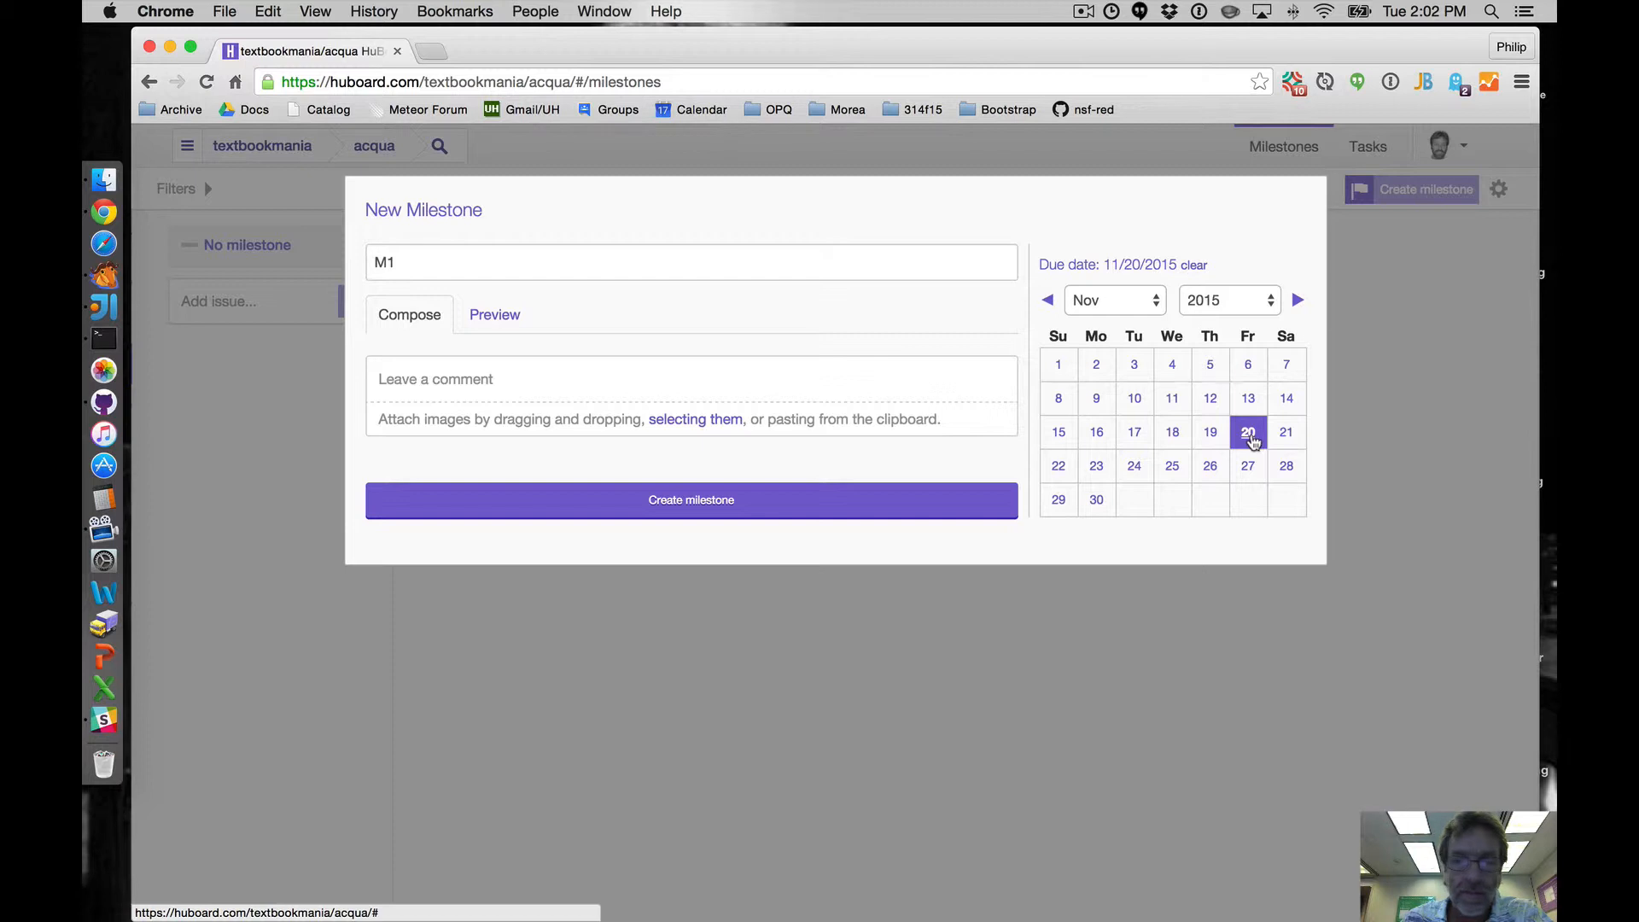
{"action": "left_click", "coordinate": [835, 500]}
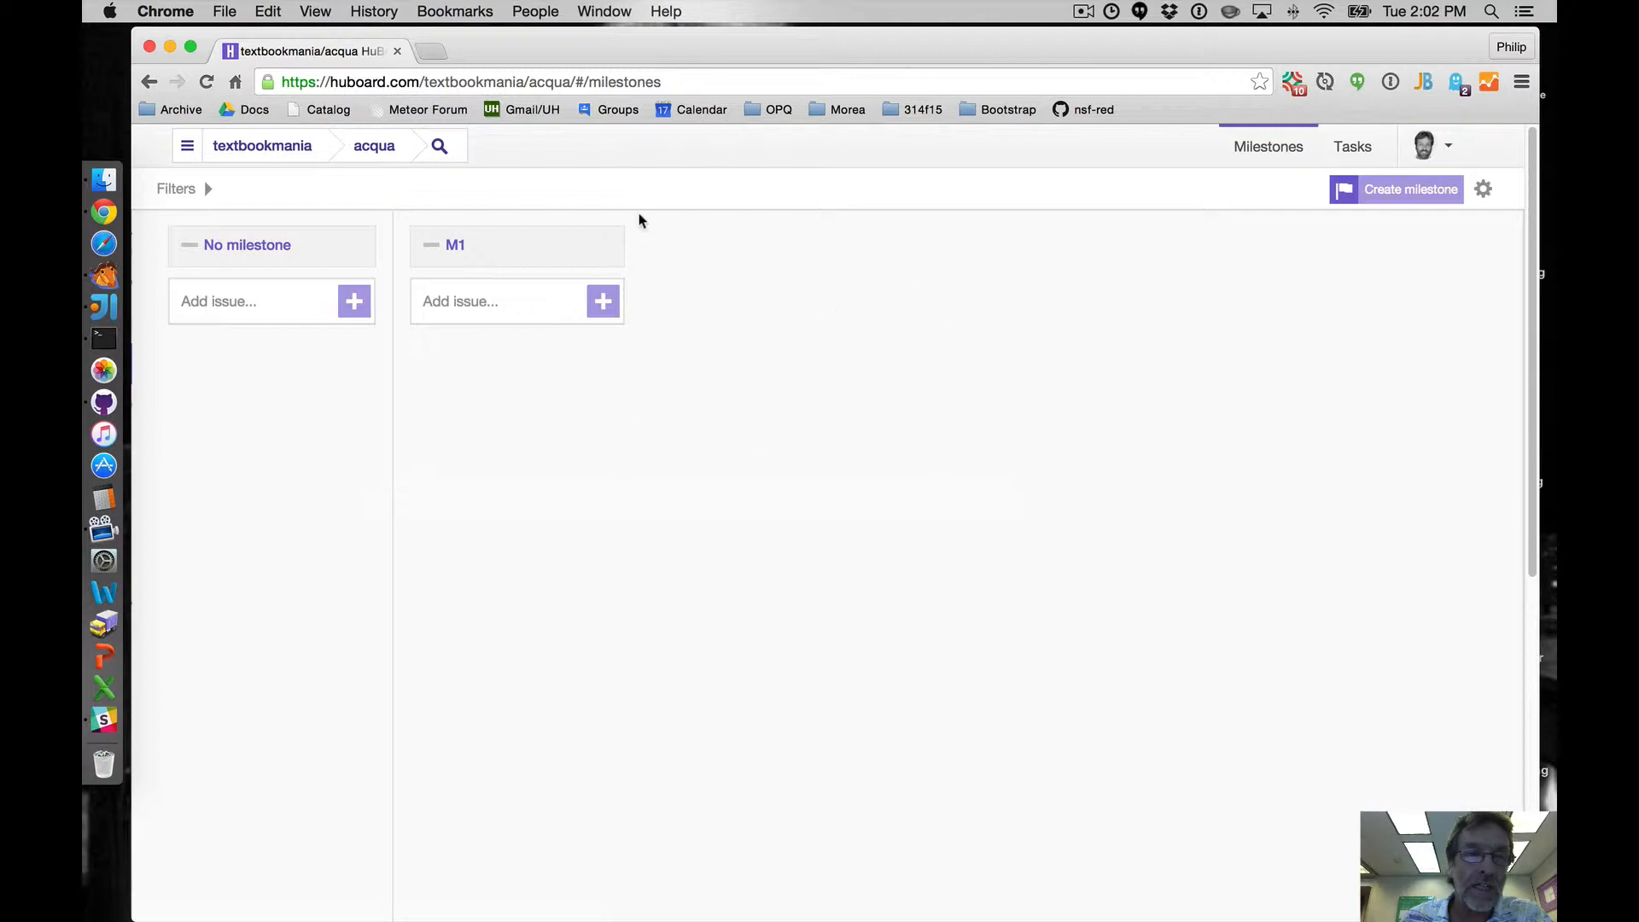
- Open GitHub in a new tab, switch to the textbookmania dashboard, and view acqua's Milestones page
{"action": "left_click", "coordinate": [444, 58]}
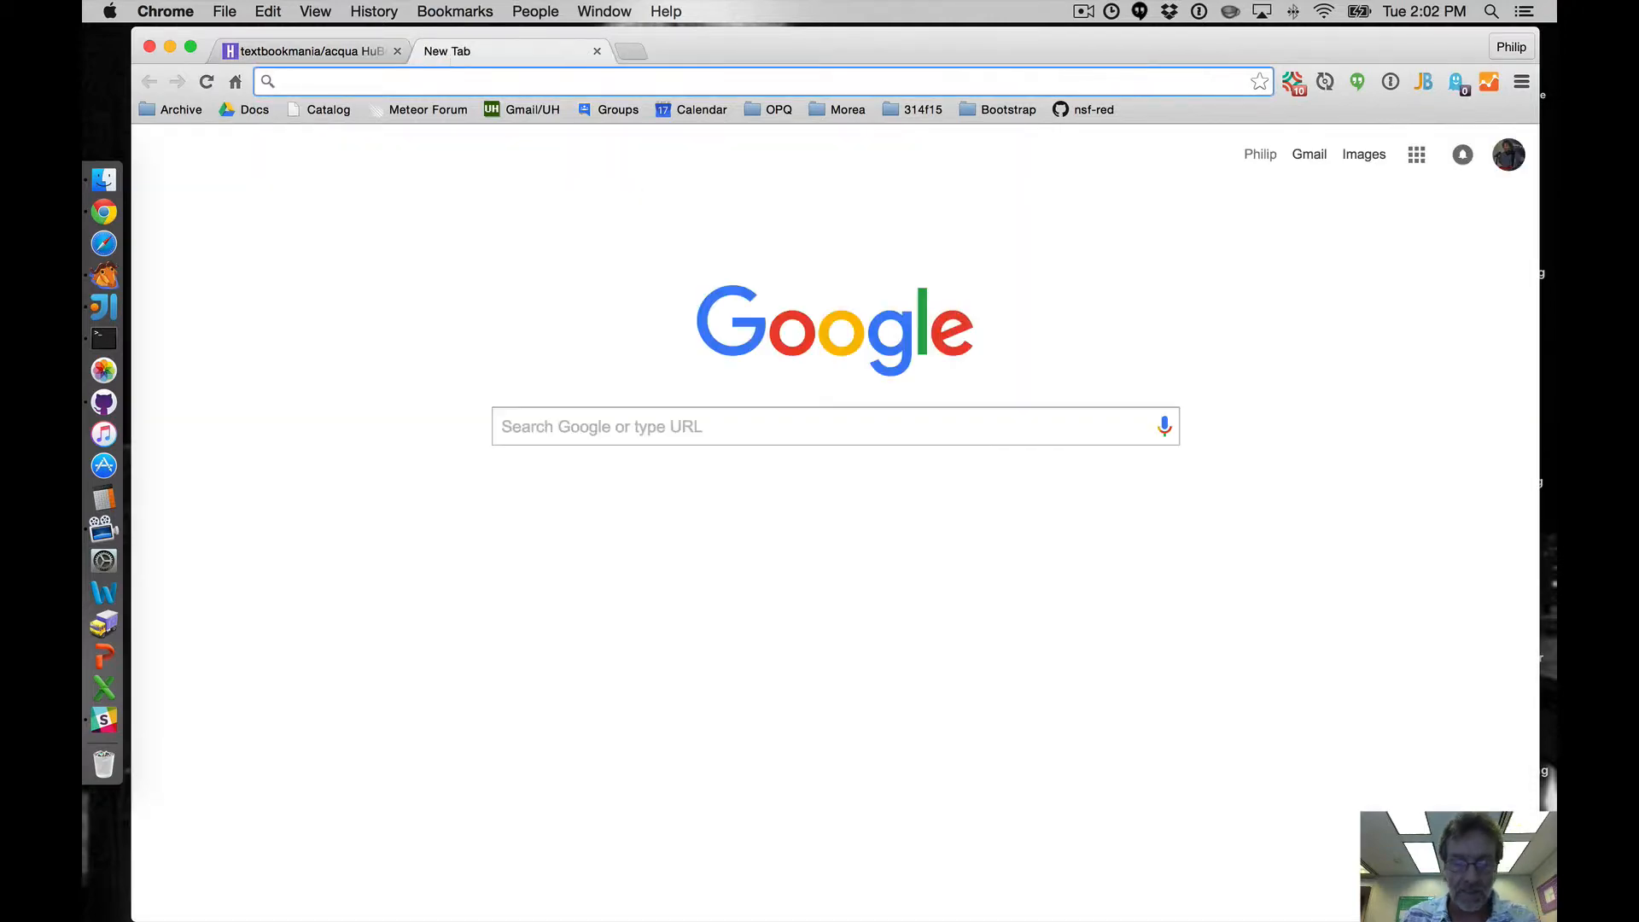
{"action": "type", "text": "github.com"}
{"action": "key", "text": "Return"}
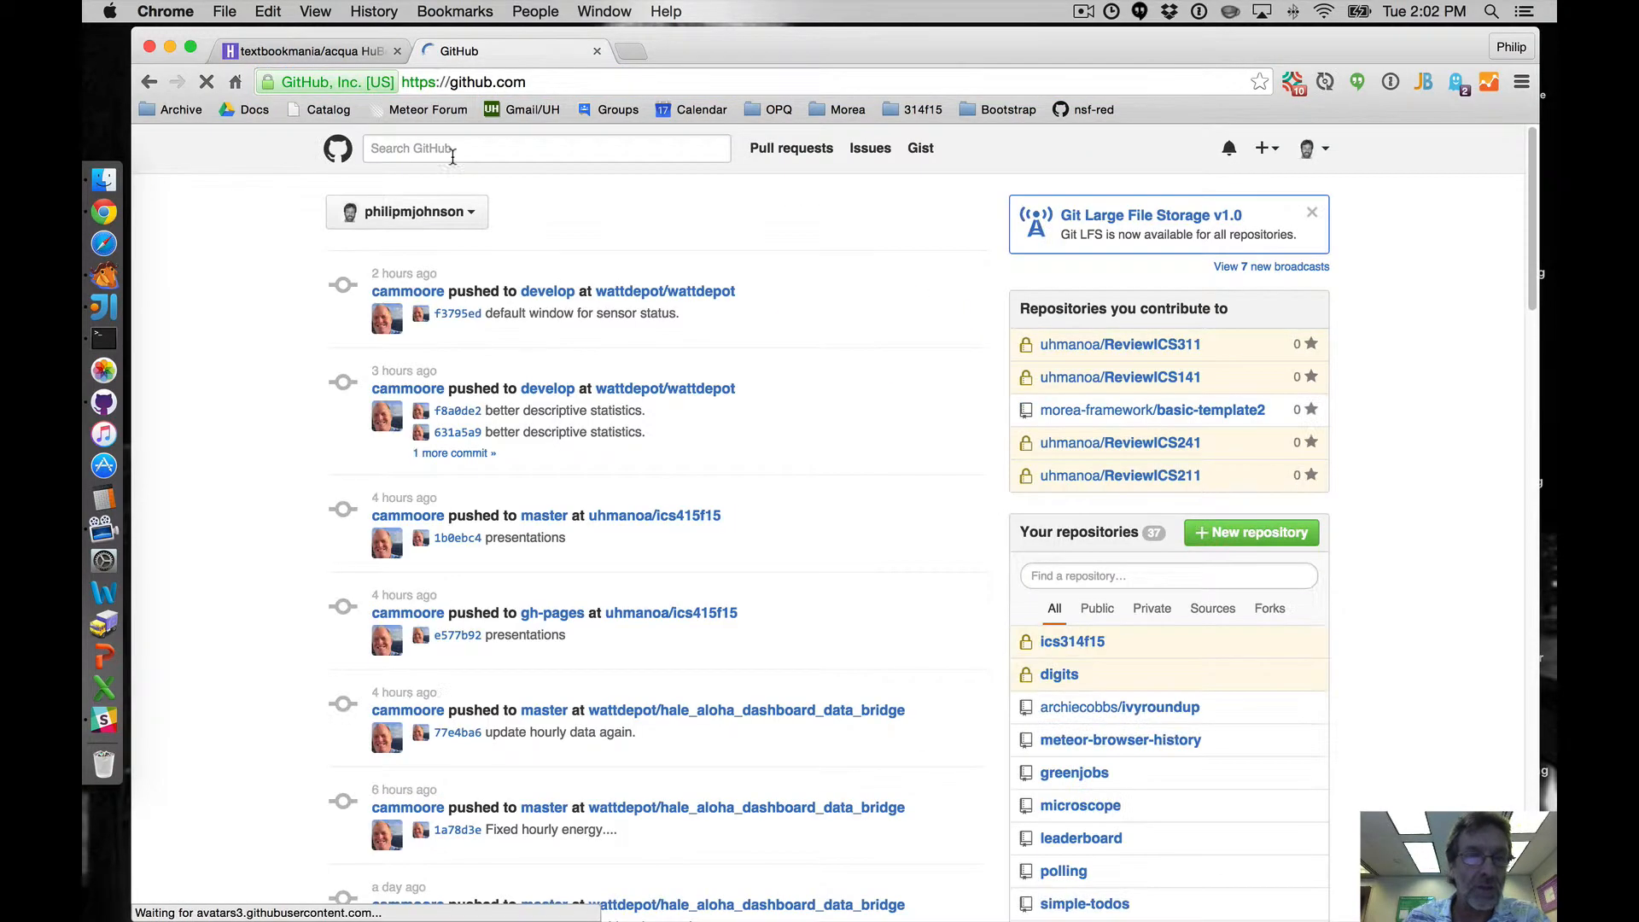
{"action": "left_click", "coordinate": [453, 214]}
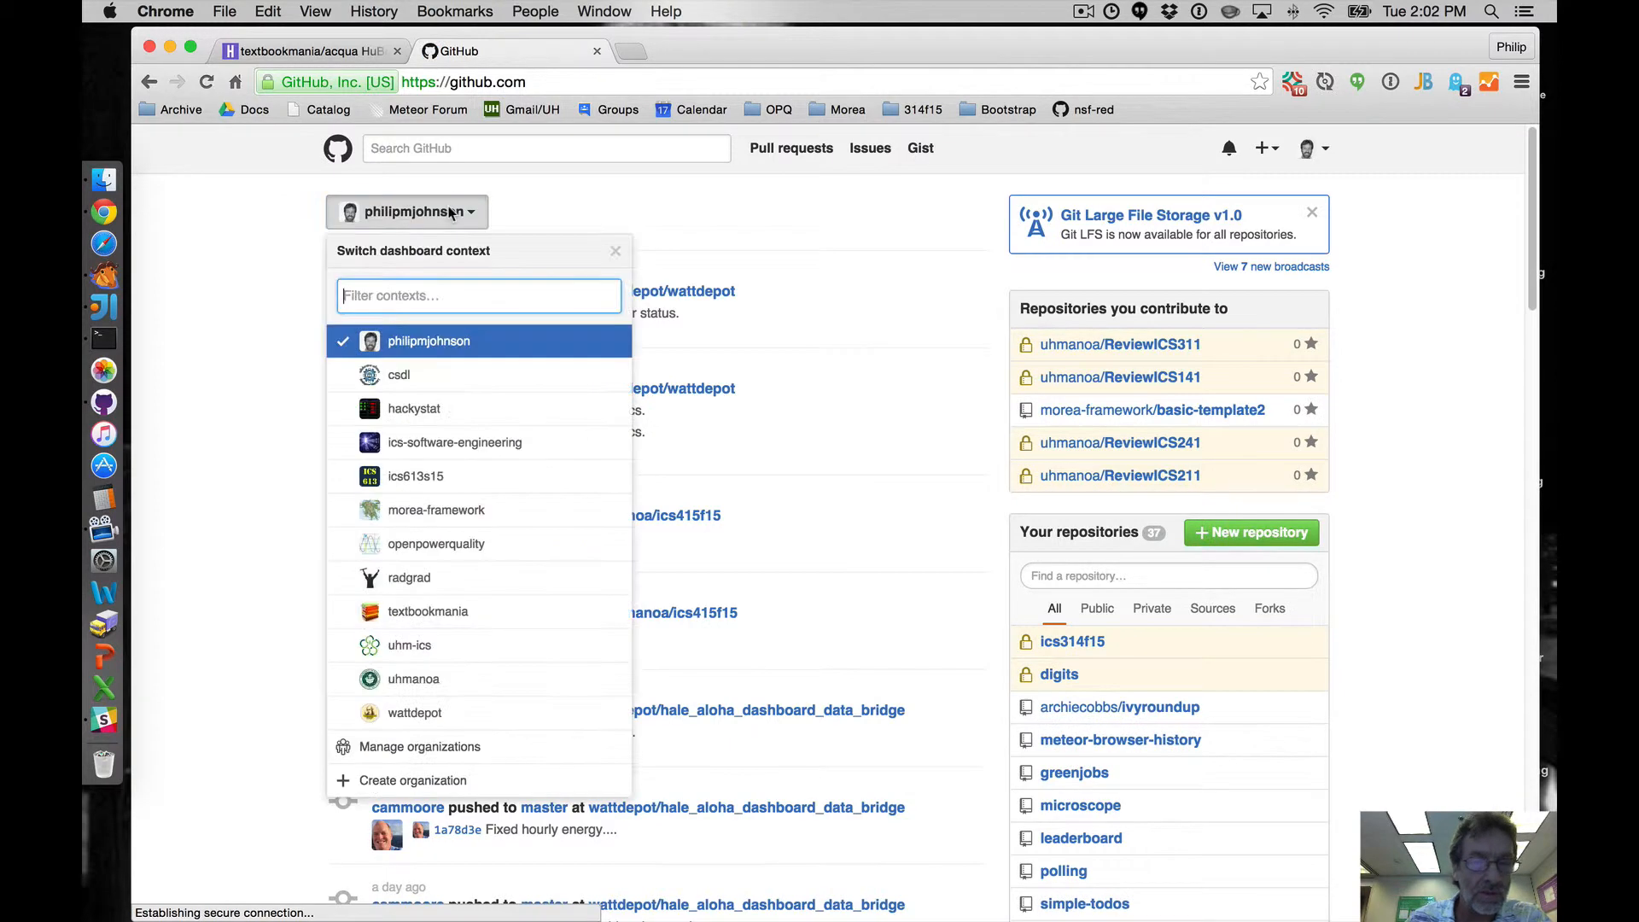
{"action": "left_click", "coordinate": [408, 615]}
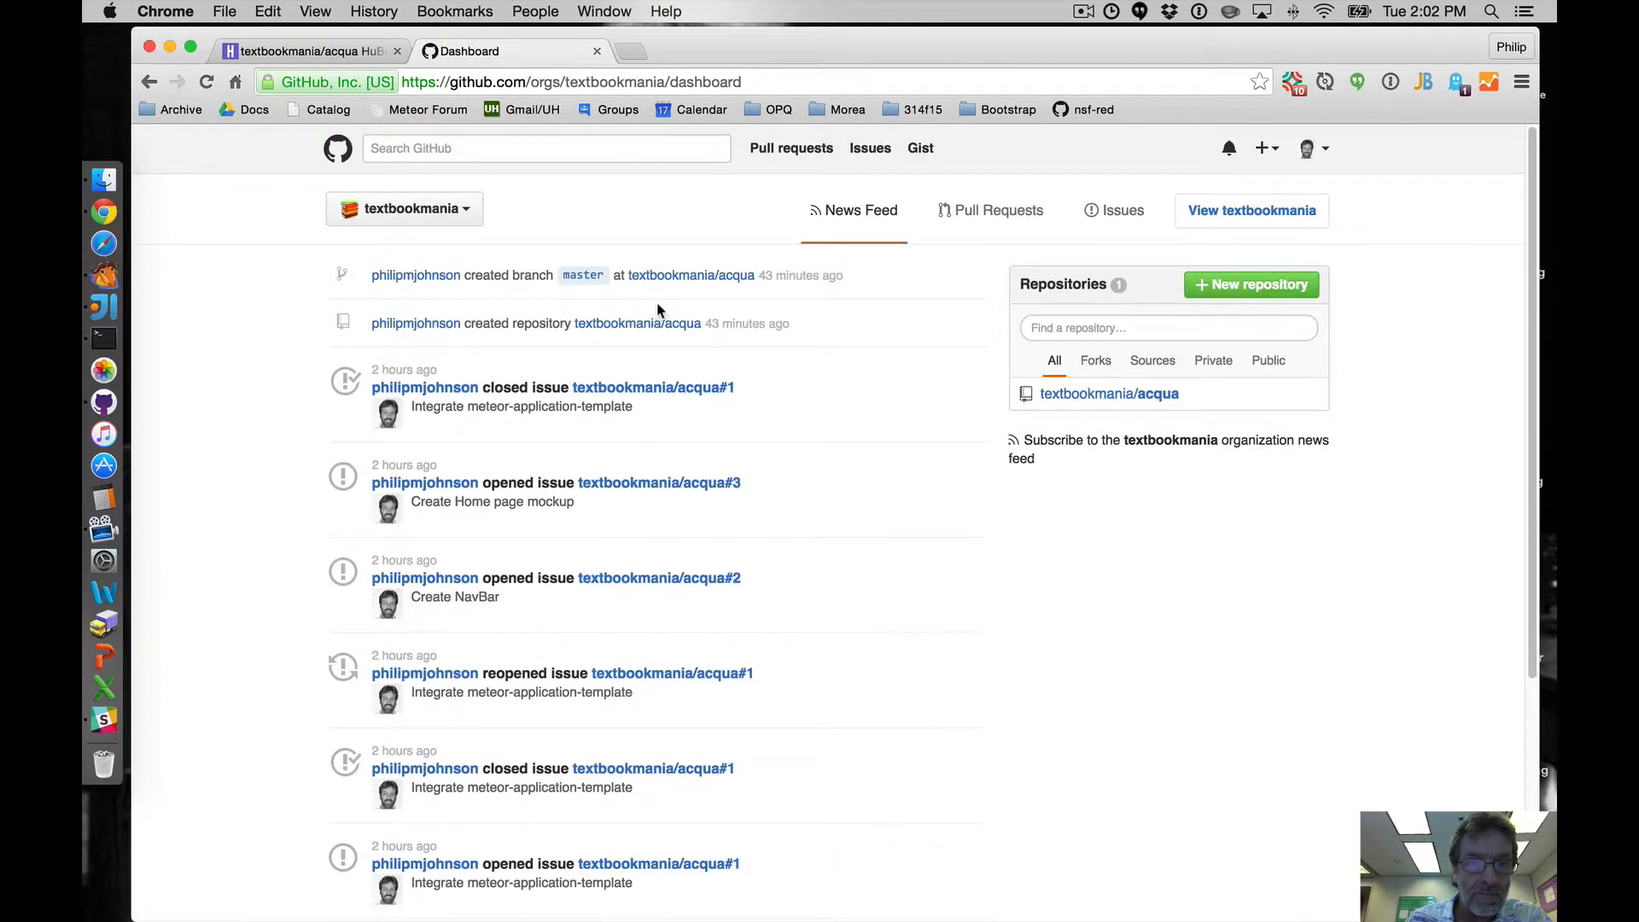
{"action": "left_click", "coordinate": [684, 325]}
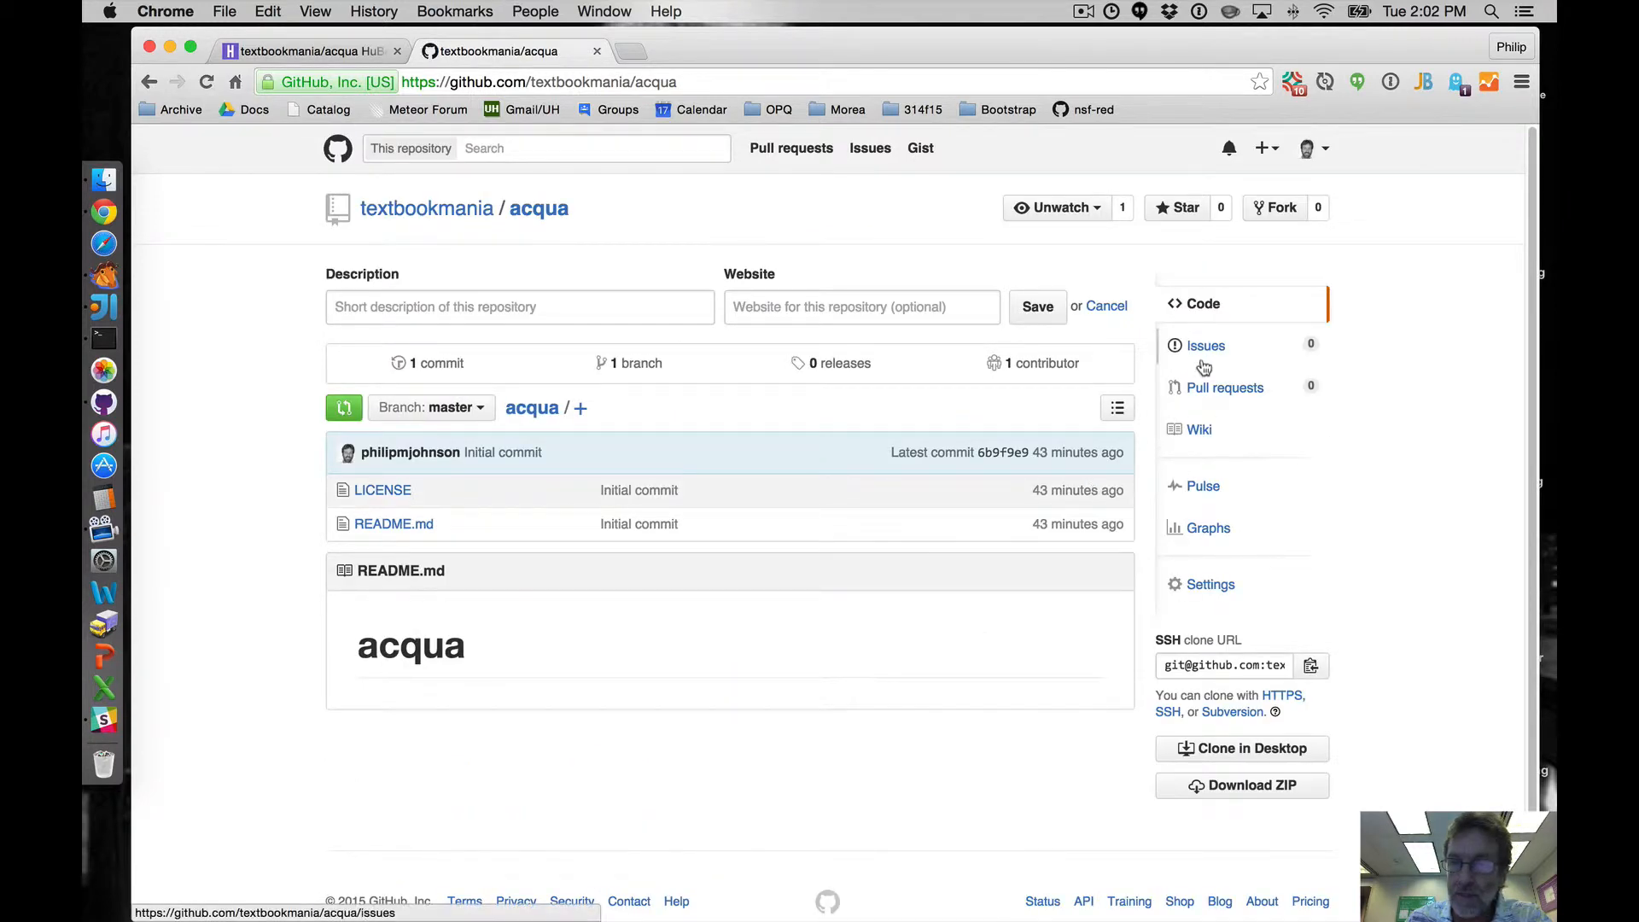
{"action": "left_click", "coordinate": [1204, 352]}
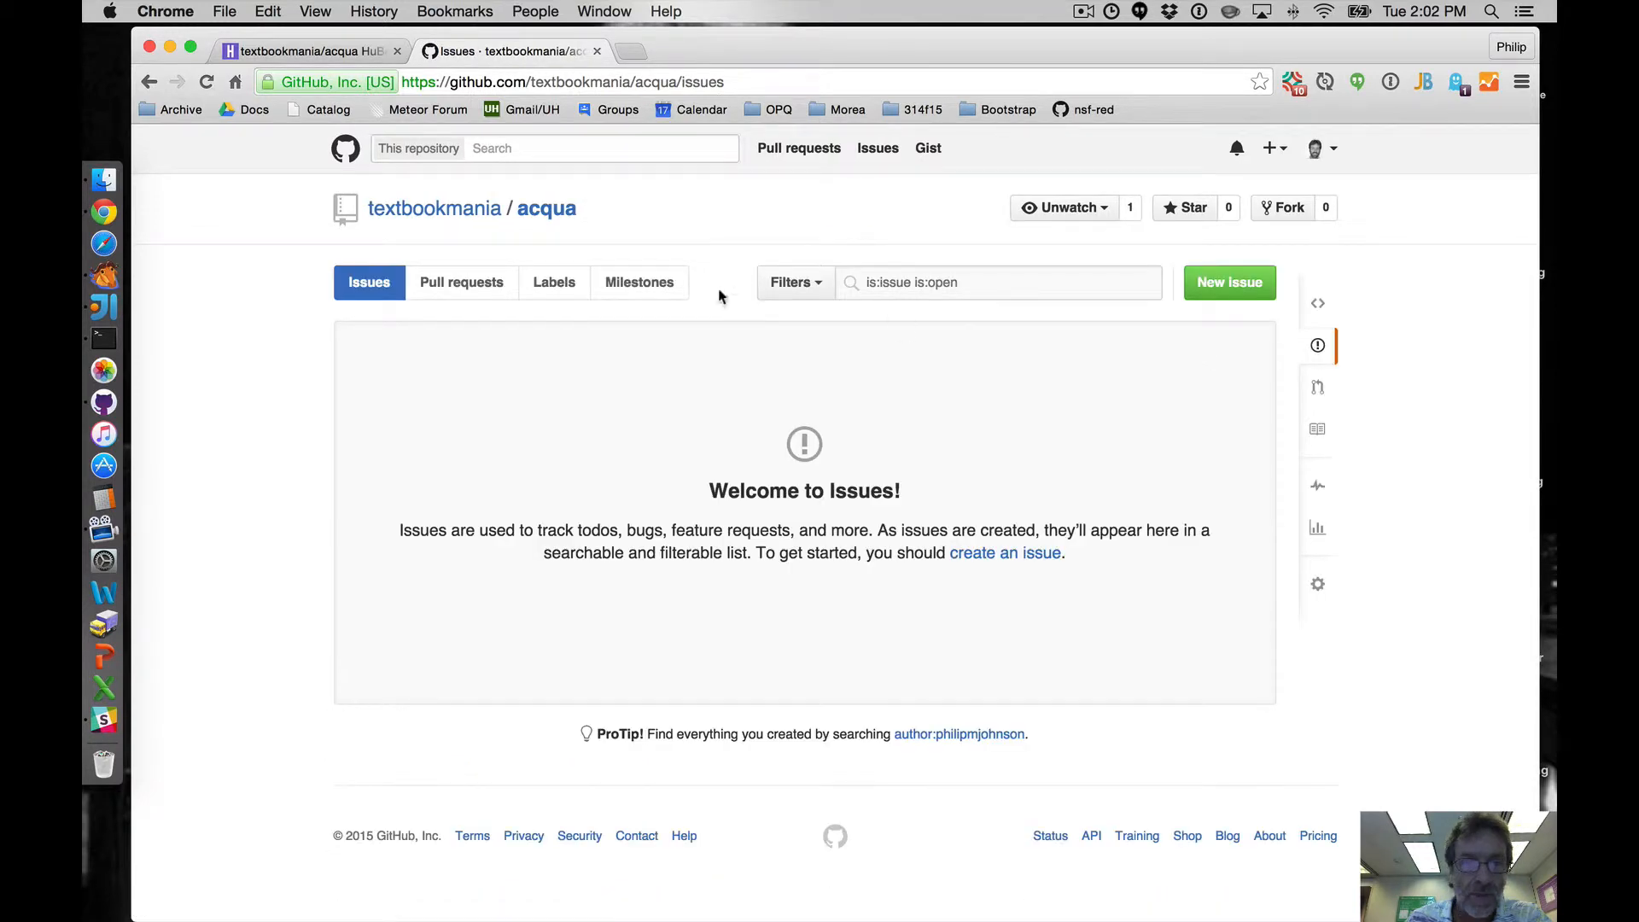
{"action": "left_click", "coordinate": [642, 284]}
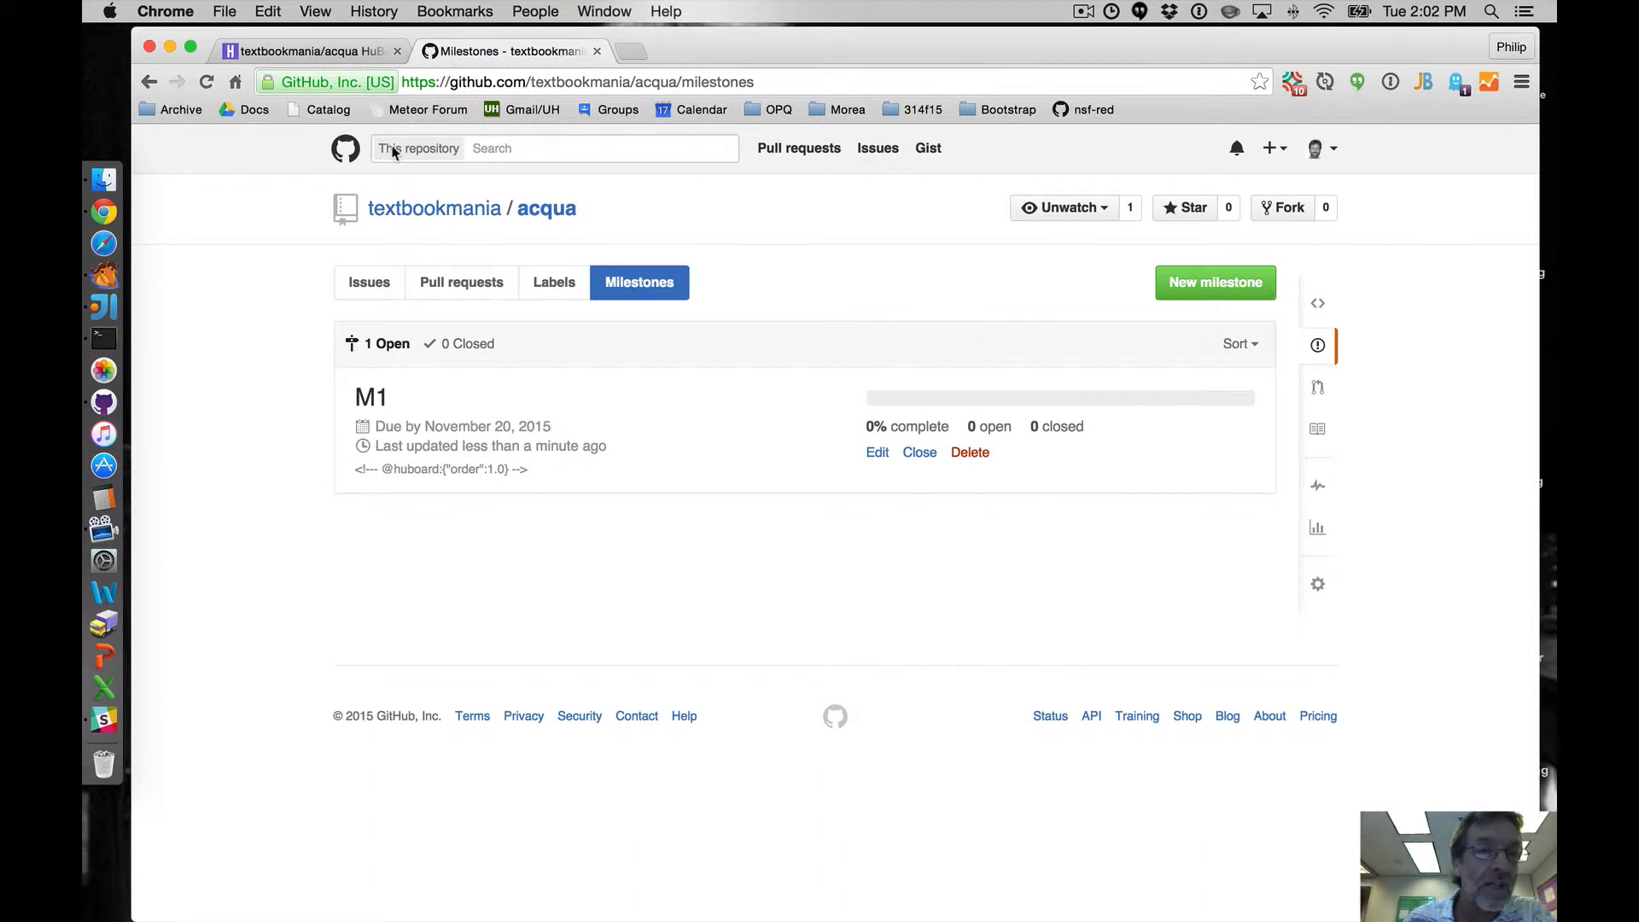
- Back on the HuBoard board, create milestone M2 due December 1, 2015
{"action": "left_click", "coordinate": [327, 51]}
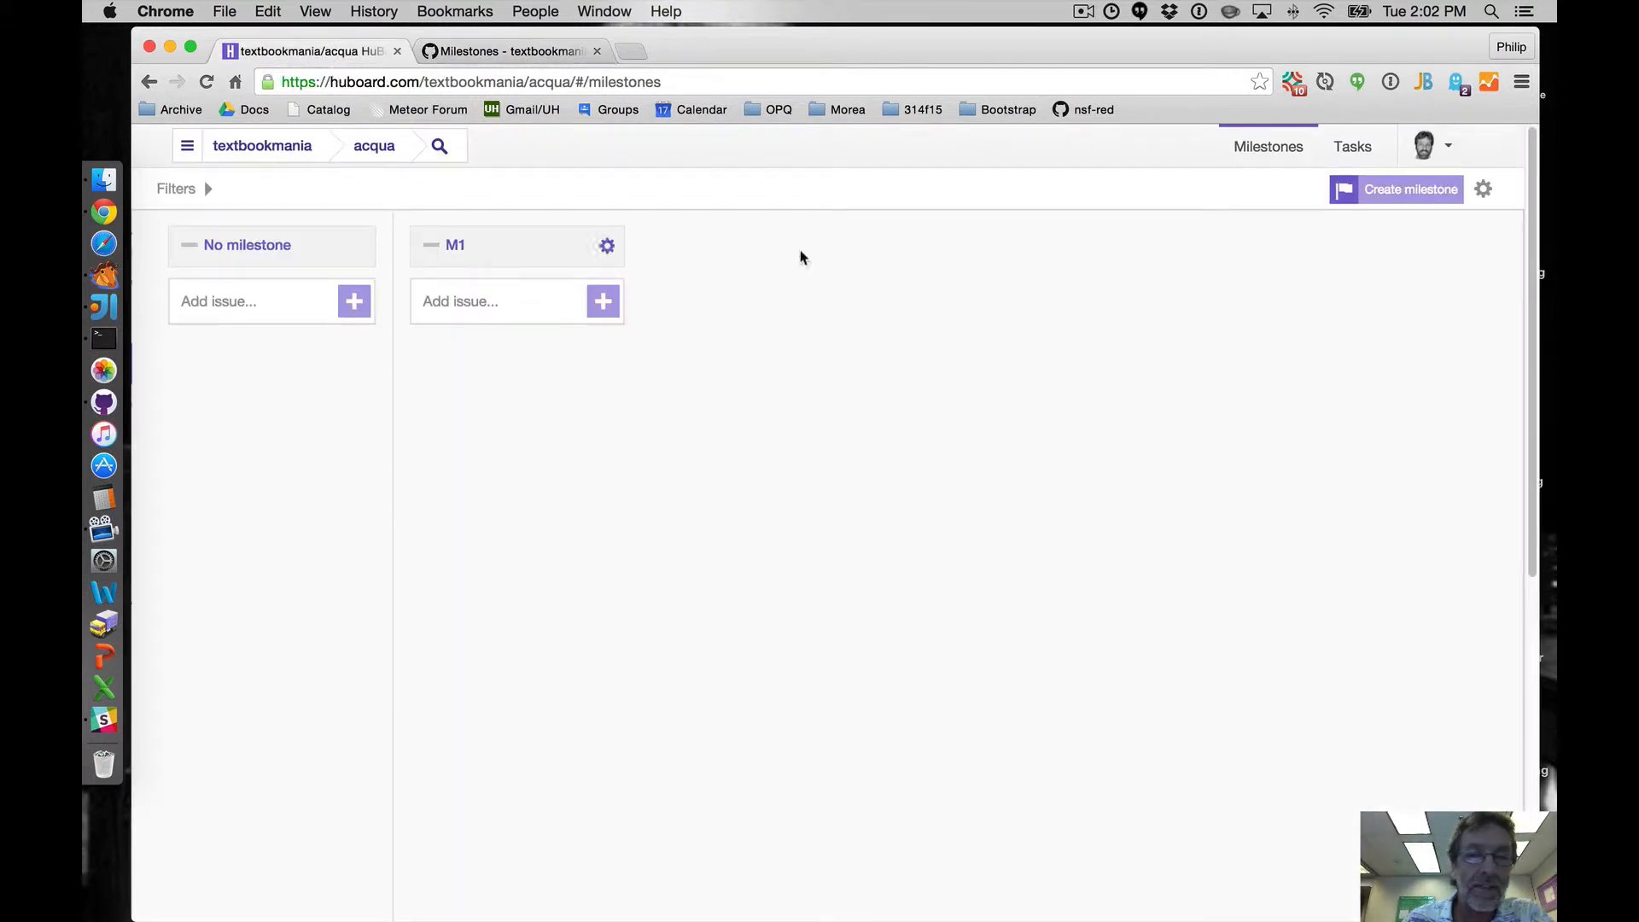
{"action": "left_click", "coordinate": [1388, 190]}
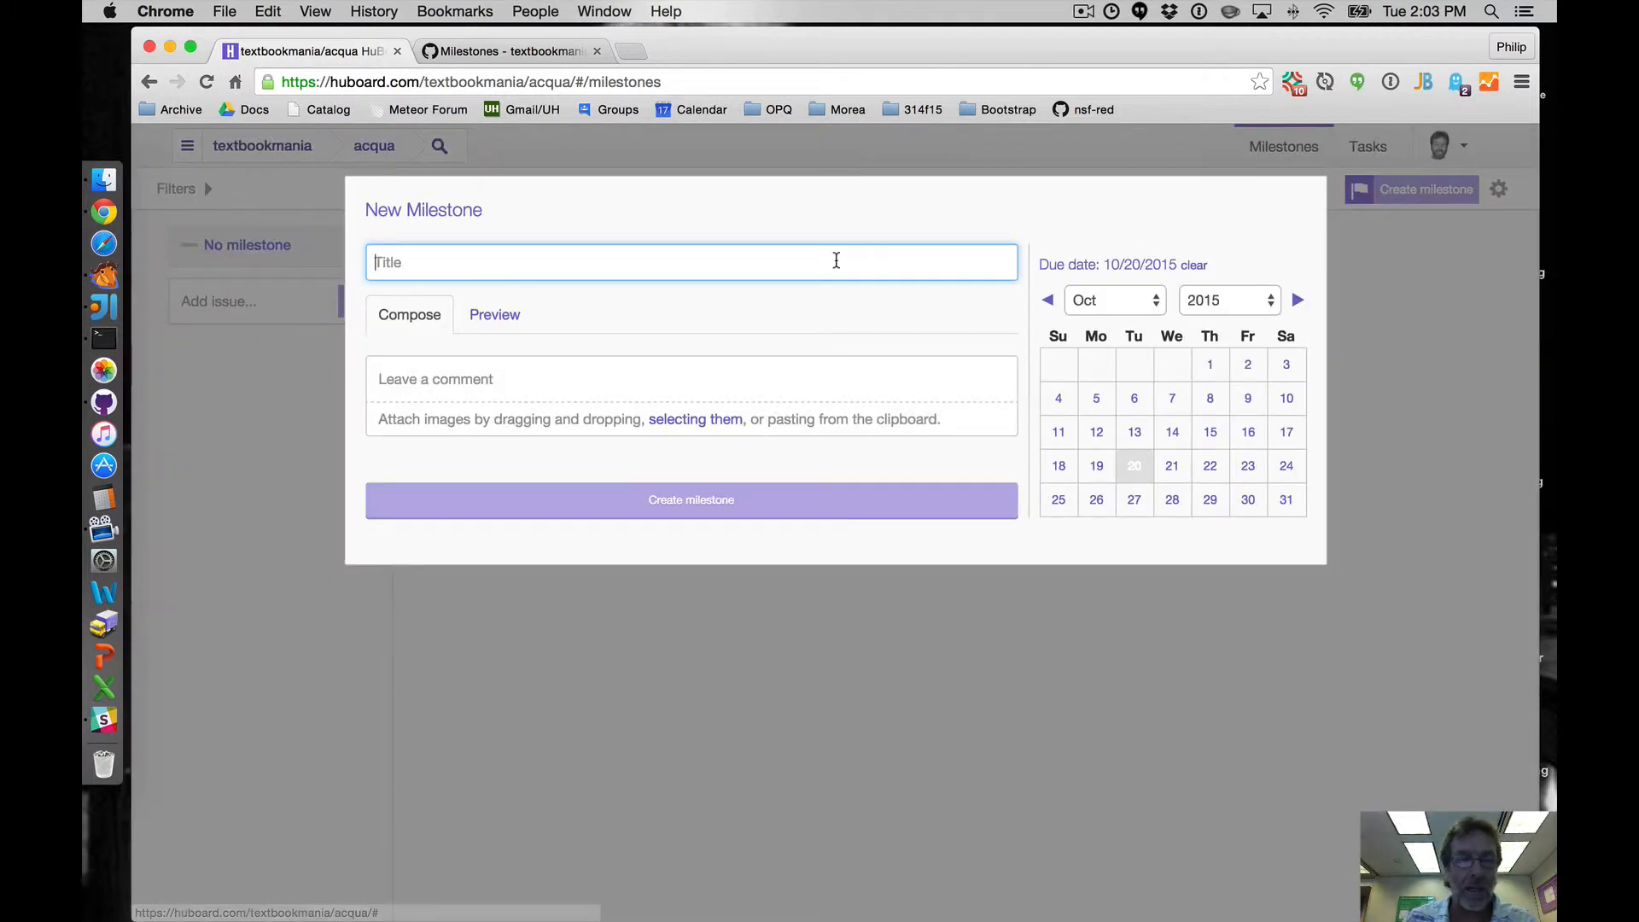
{"action": "type", "text": "M2"}
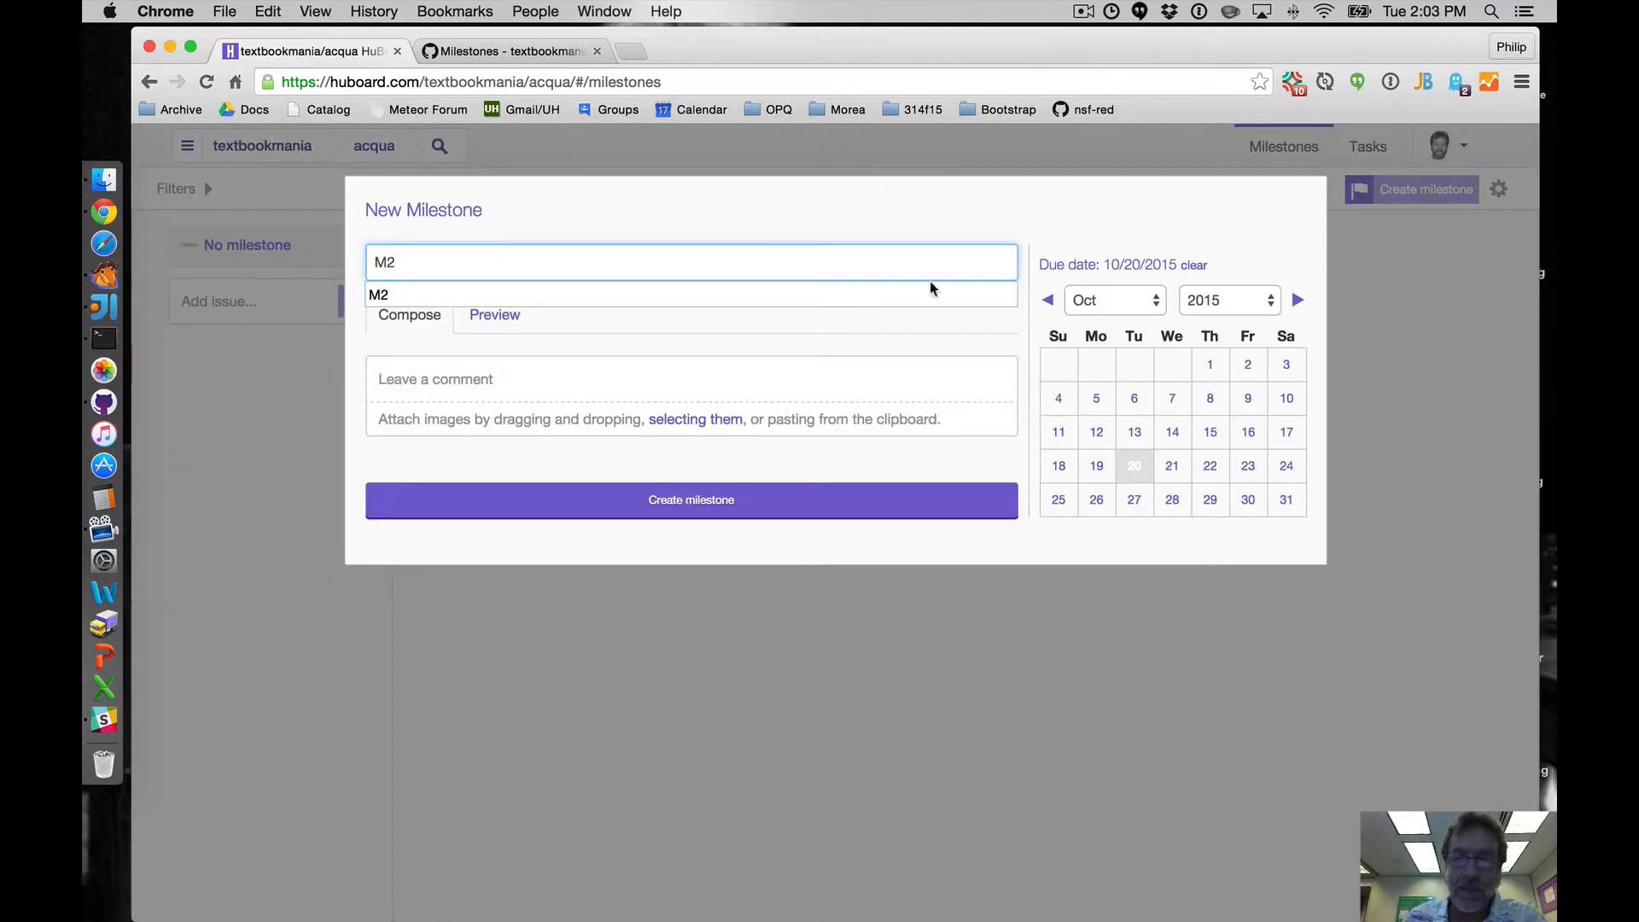
{"action": "left_click", "coordinate": [1126, 301]}
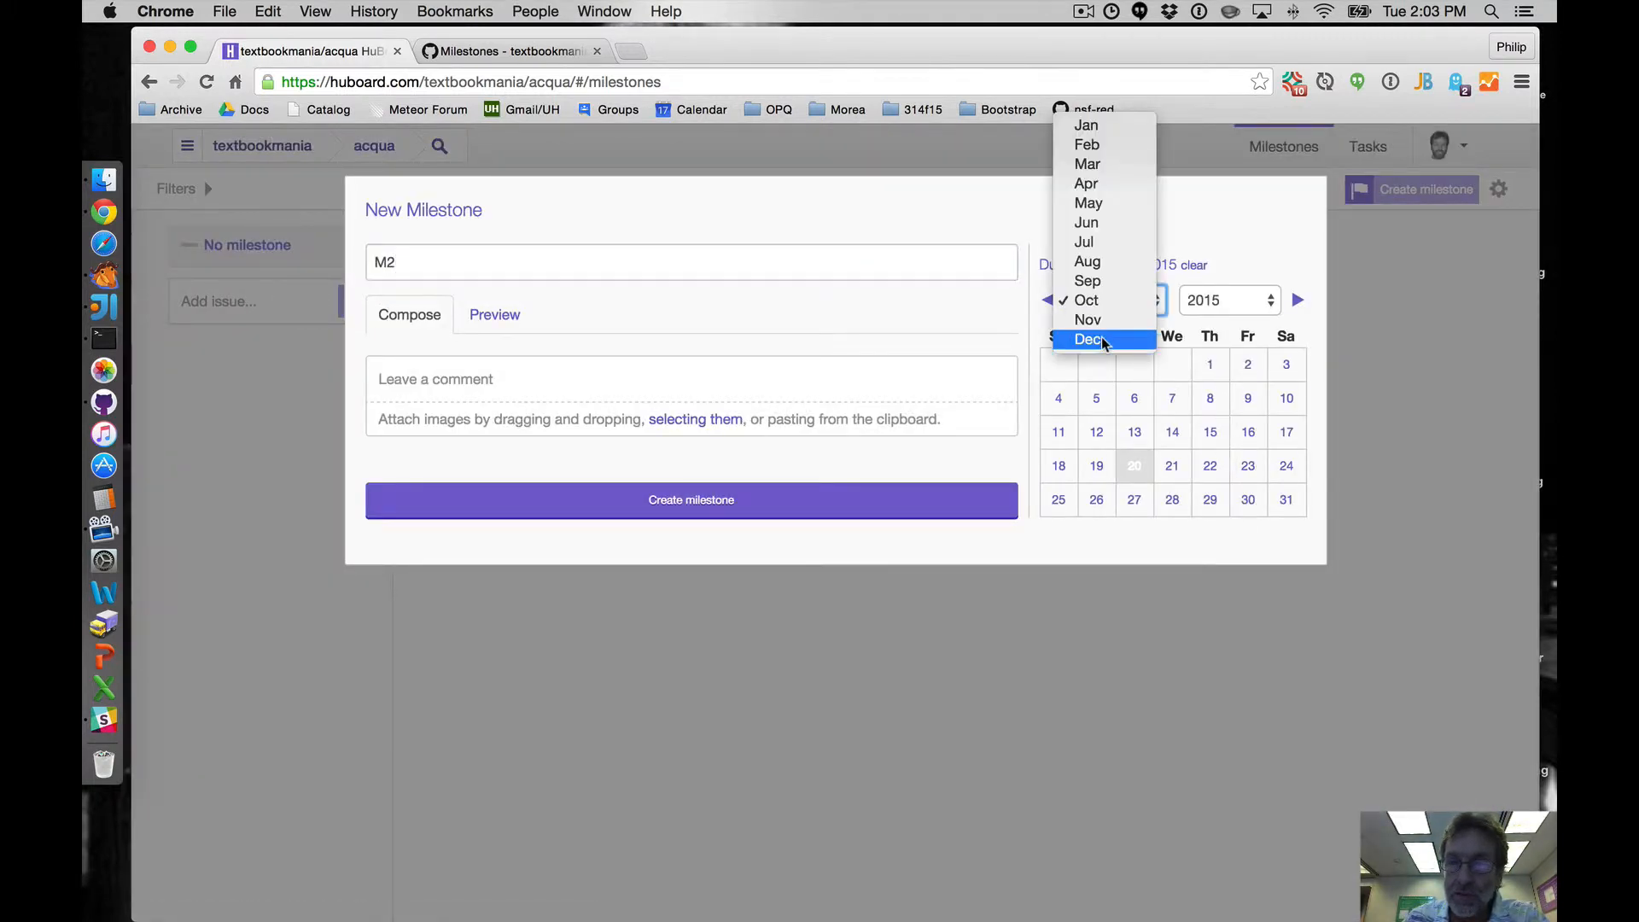
{"action": "left_click", "coordinate": [1102, 339]}
{"action": "left_click", "coordinate": [1136, 366]}
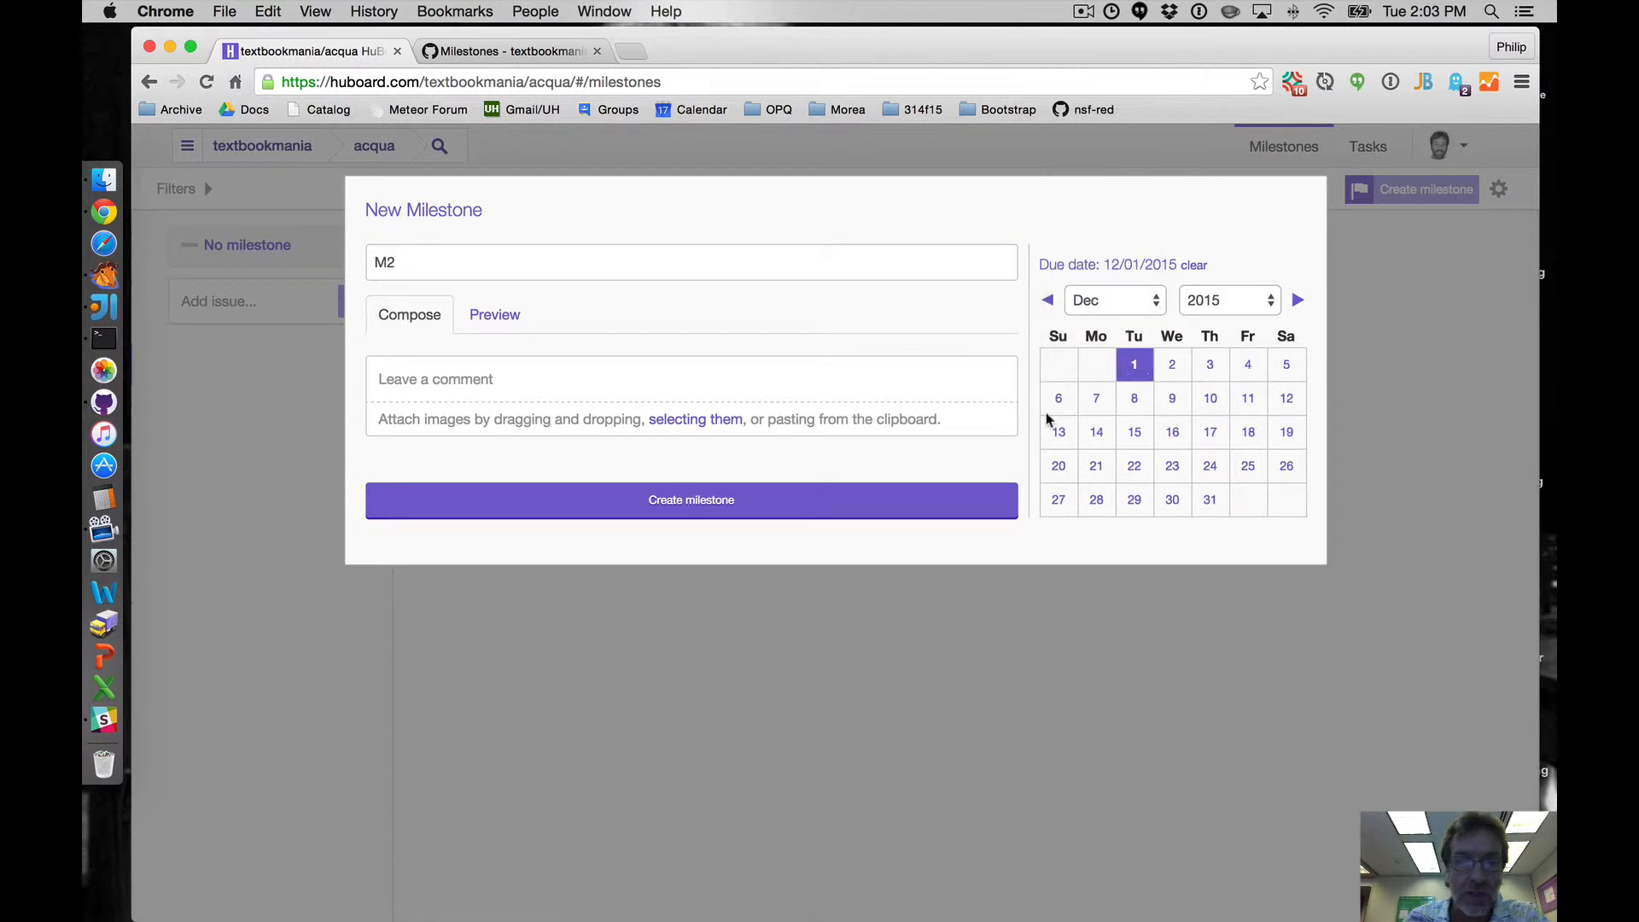
{"action": "left_click", "coordinate": [851, 502]}
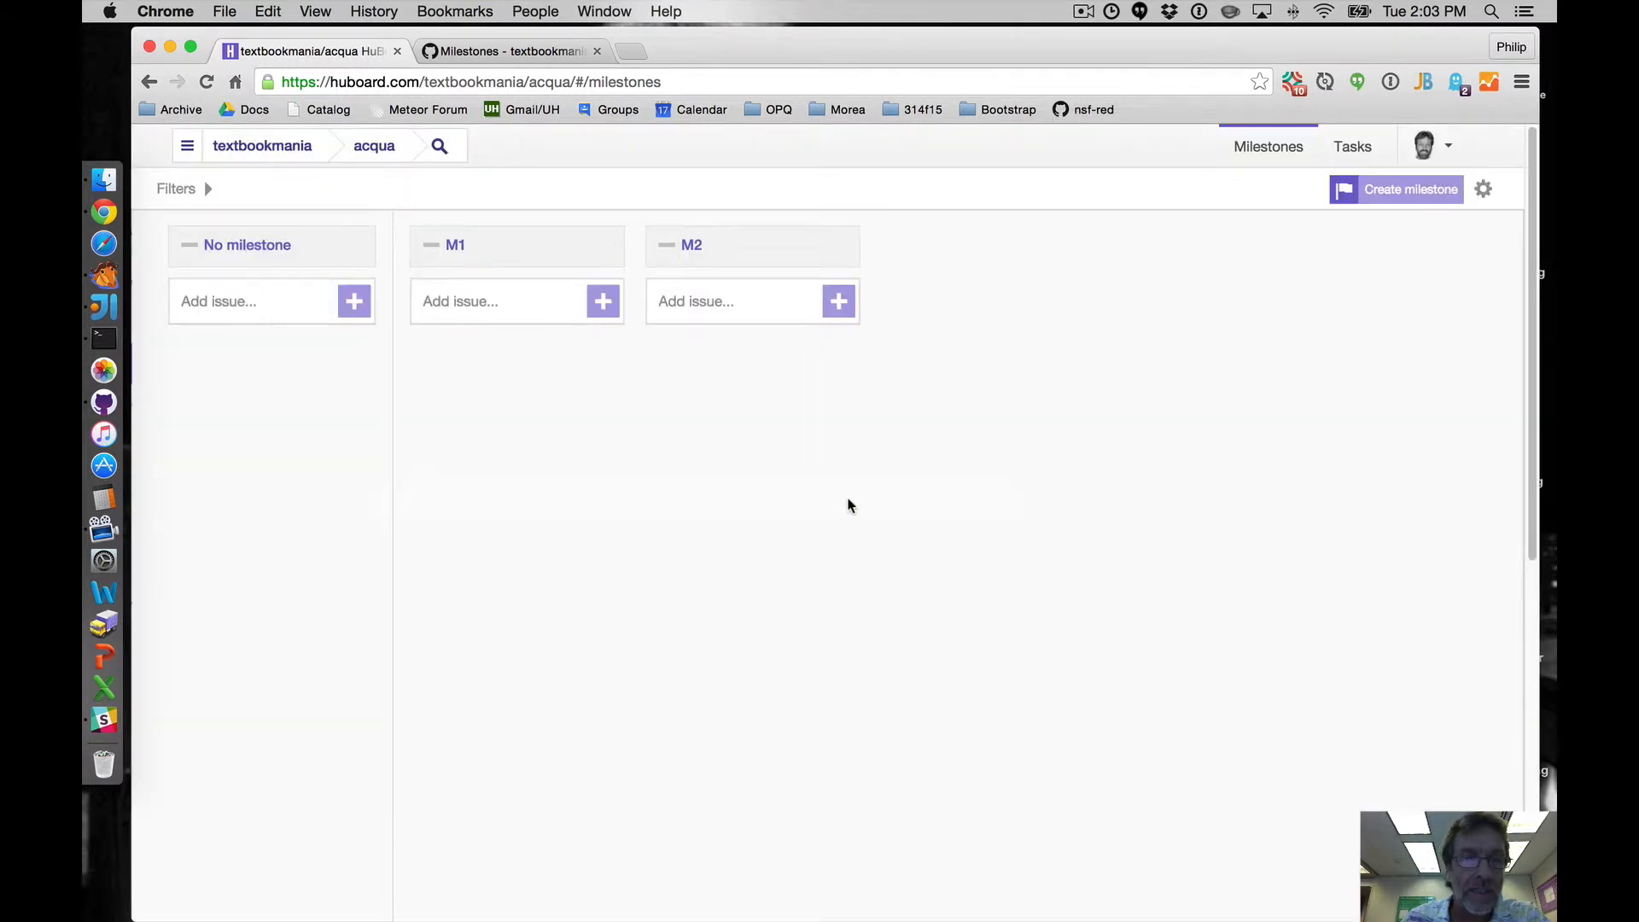
- Create milestone M3 due December 10, 2015
{"action": "left_click", "coordinate": [1366, 196]}
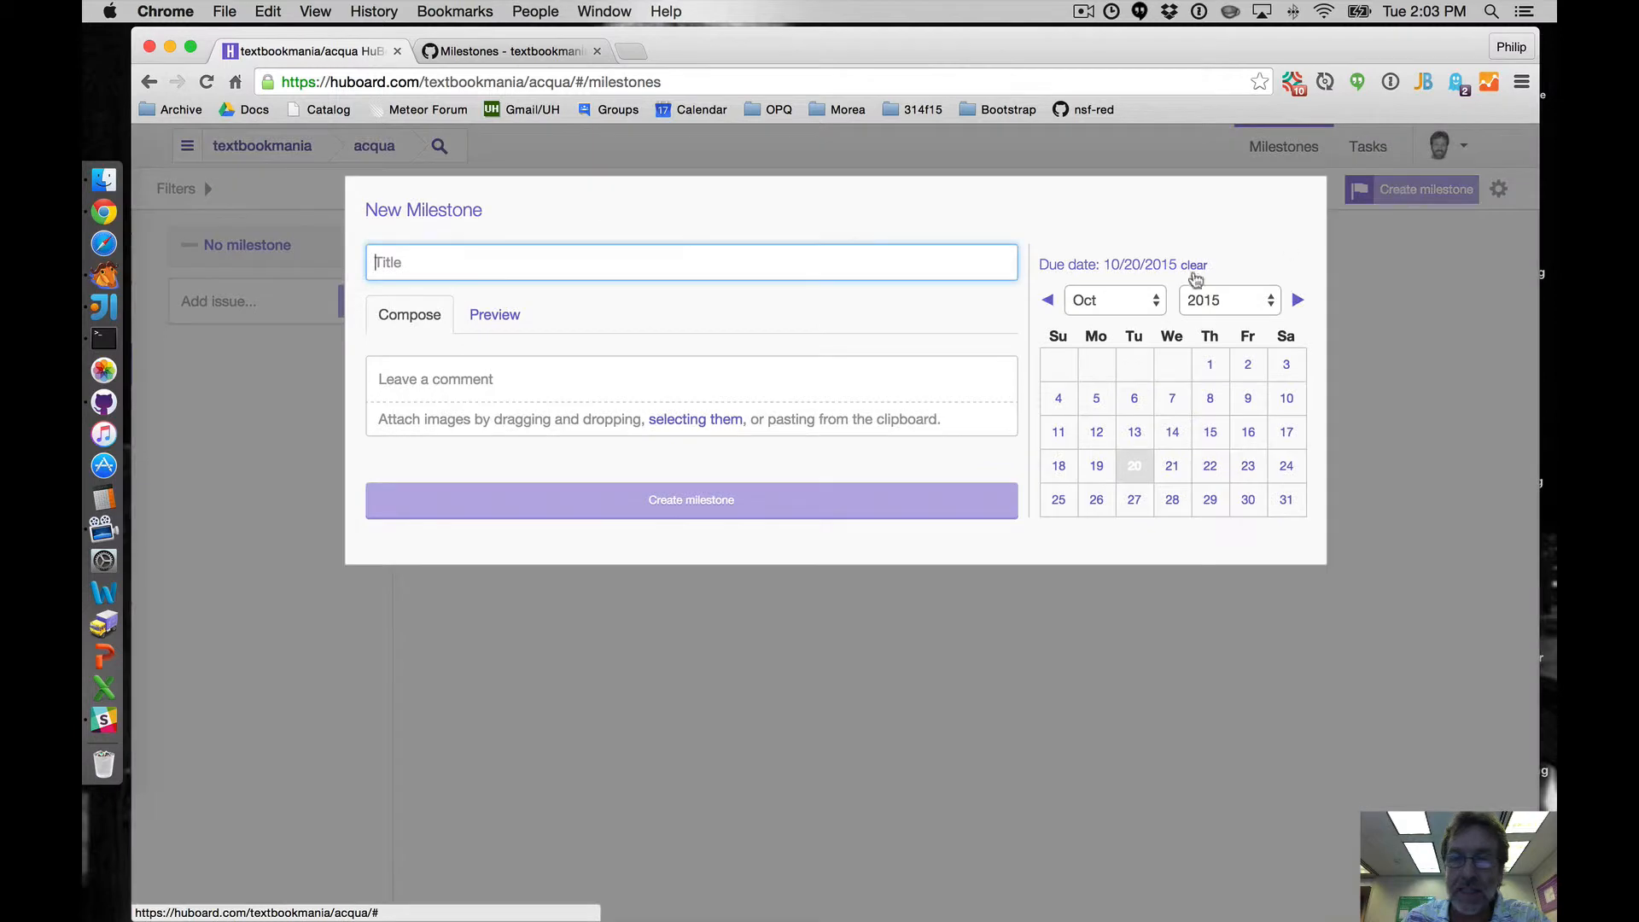
{"action": "type", "text": "M3"}
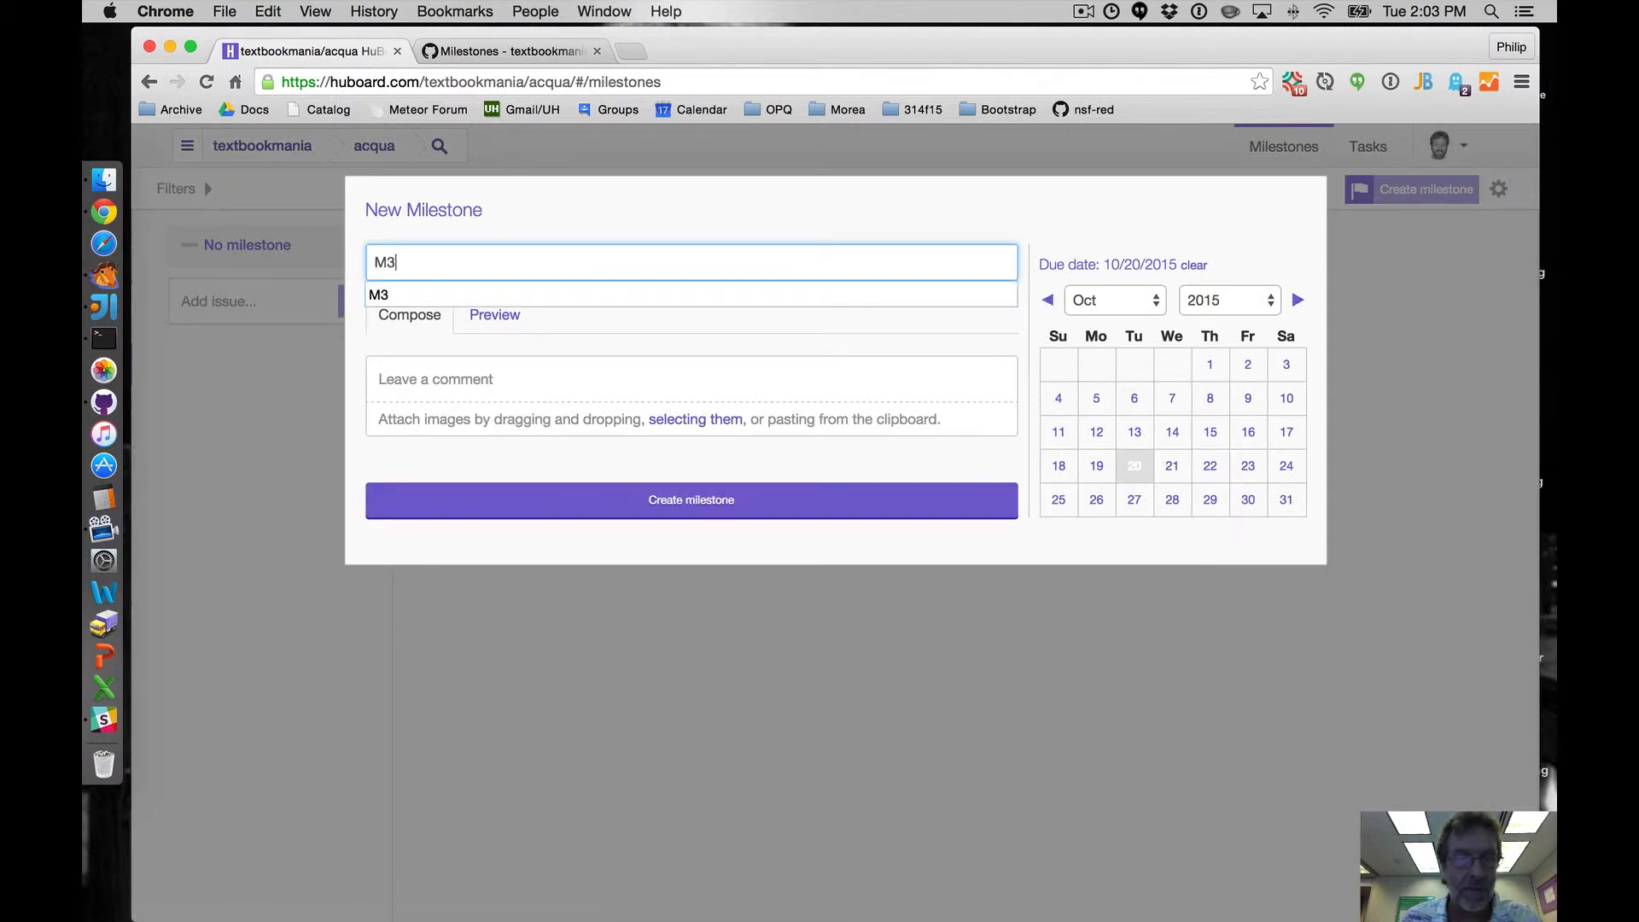
{"action": "left_click", "coordinate": [1093, 301]}
{"action": "left_click", "coordinate": [1093, 340]}
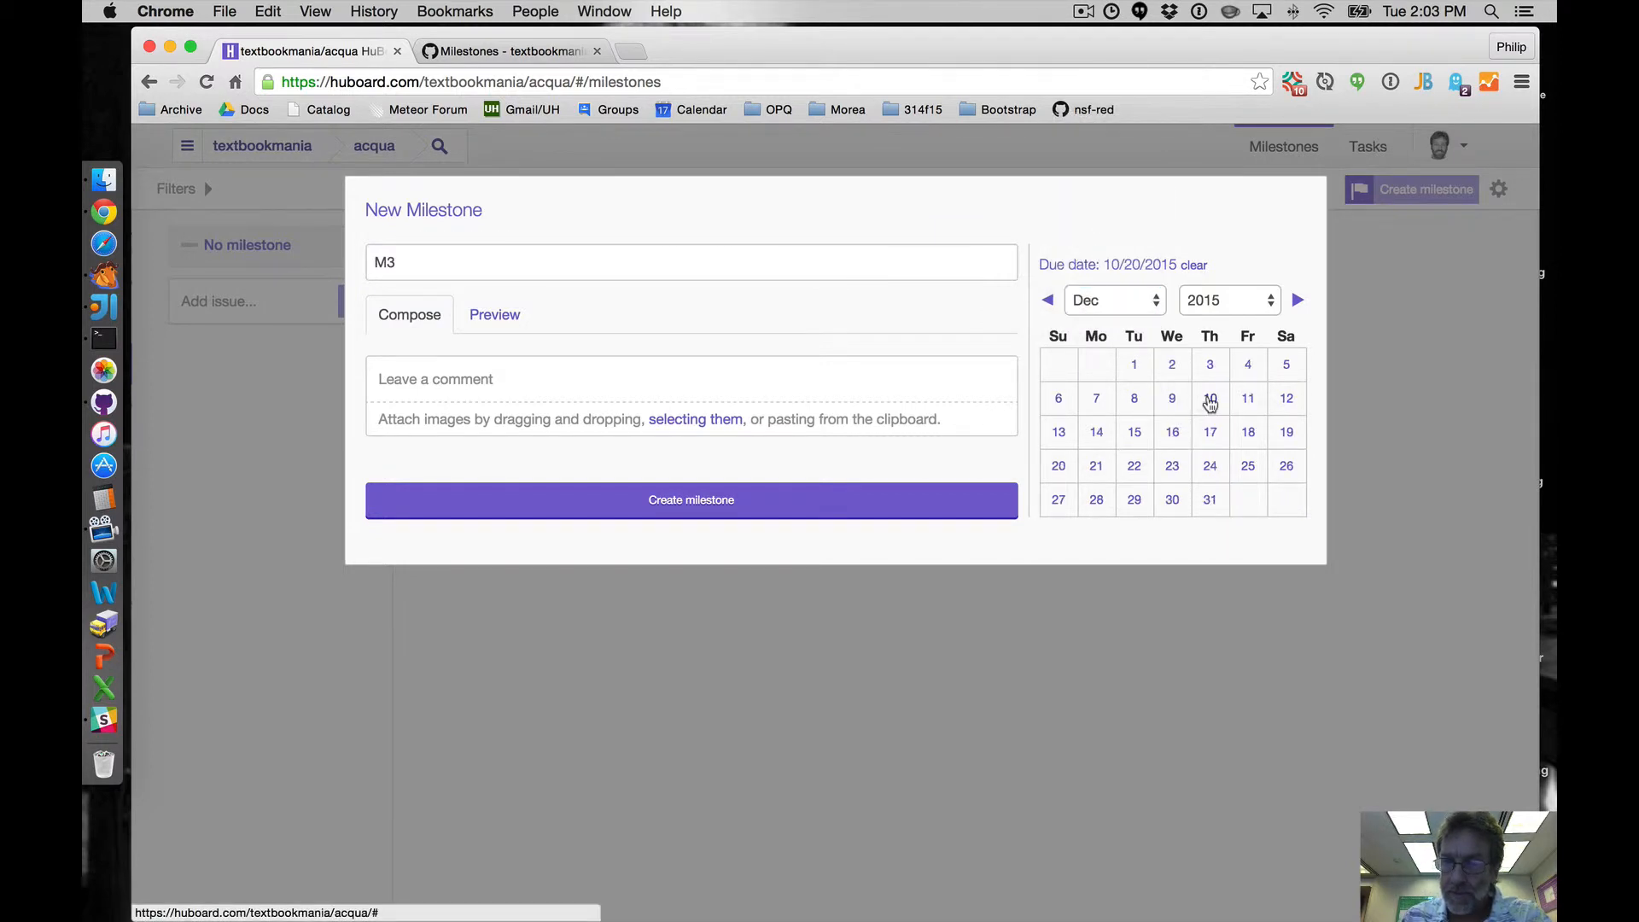
{"action": "left_click", "coordinate": [1210, 401]}
{"action": "left_click", "coordinate": [809, 501]}
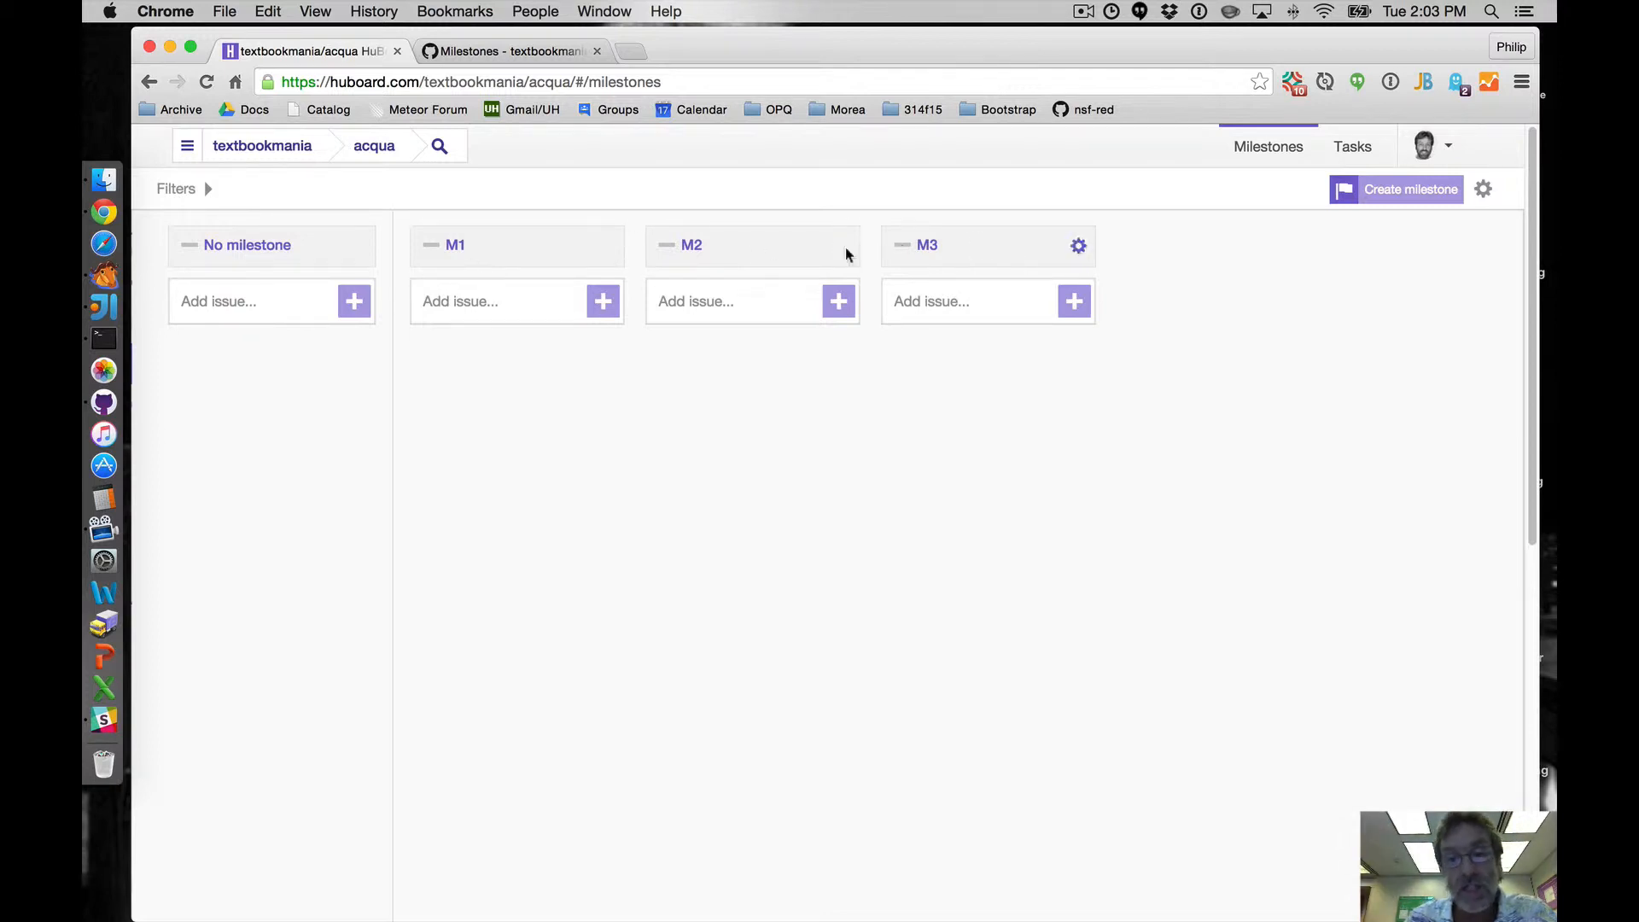
- Expand the board's Filters sidebar
{"action": "left_click", "coordinate": [182, 192]}
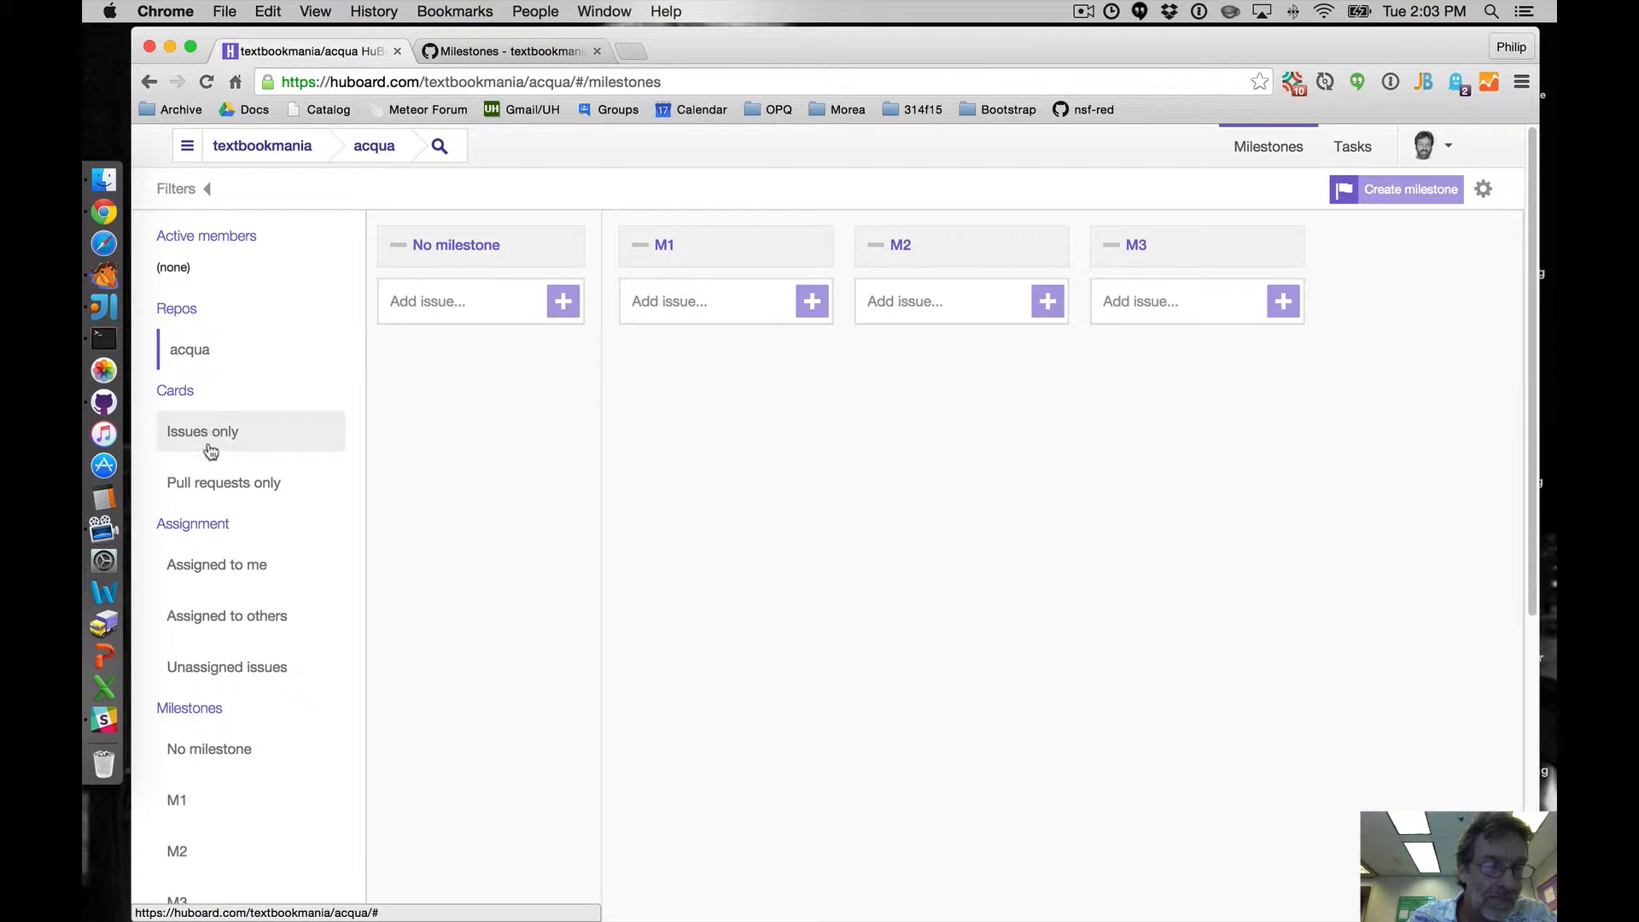
- Filter the board to milestone M1 and switch to the Tasks board
{"action": "left_click", "coordinate": [179, 801]}
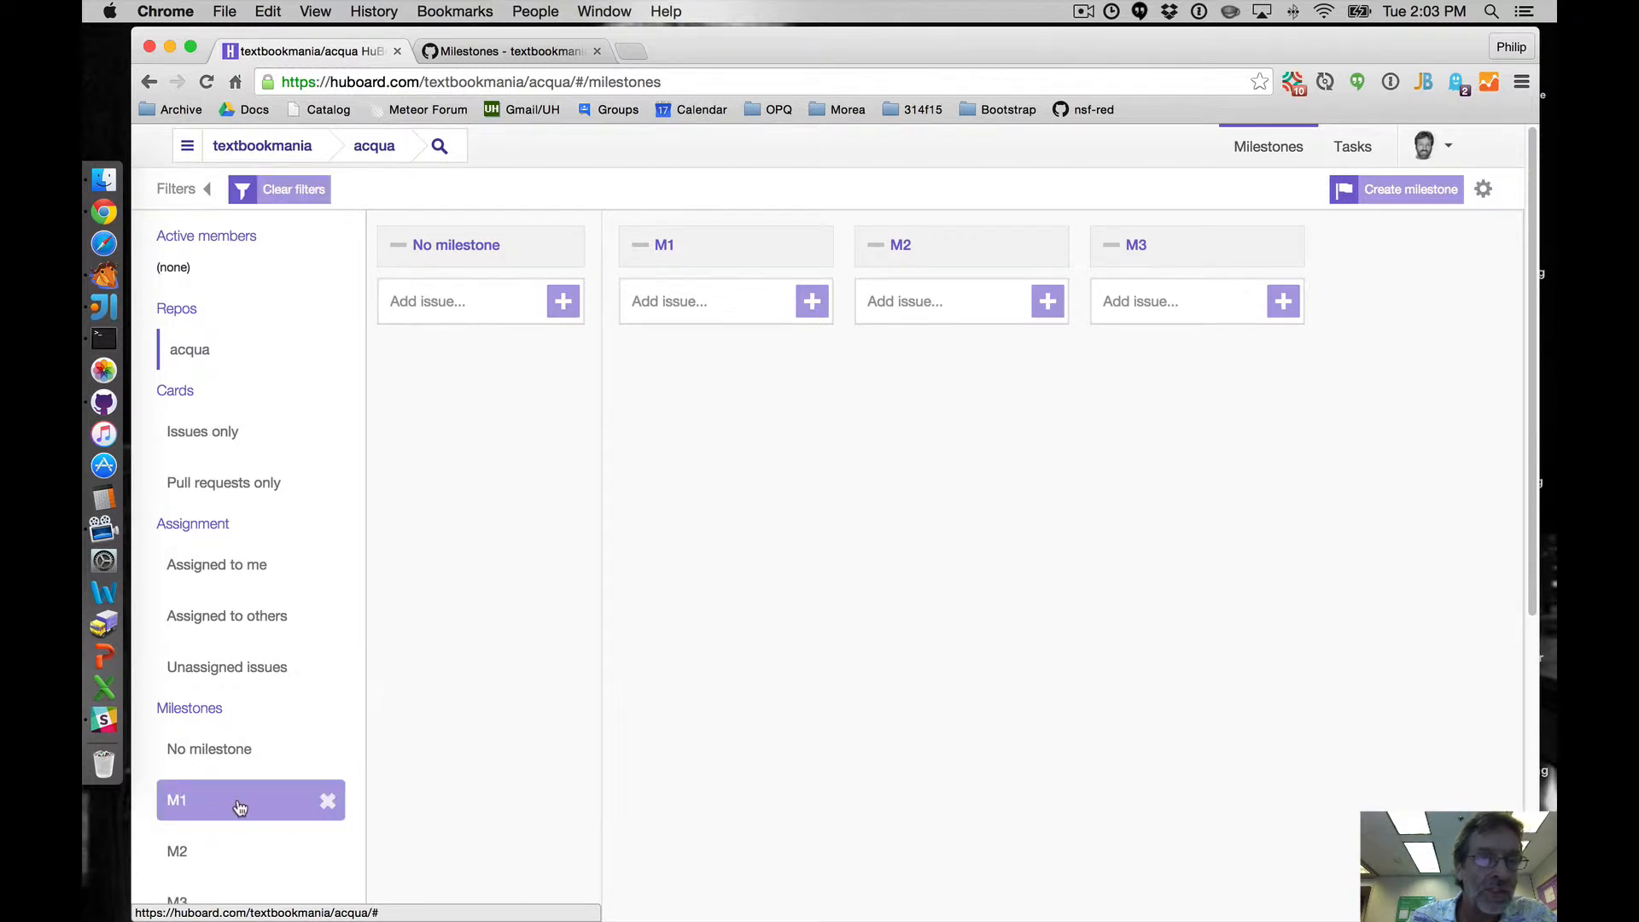
{"action": "left_click", "coordinate": [182, 189]}
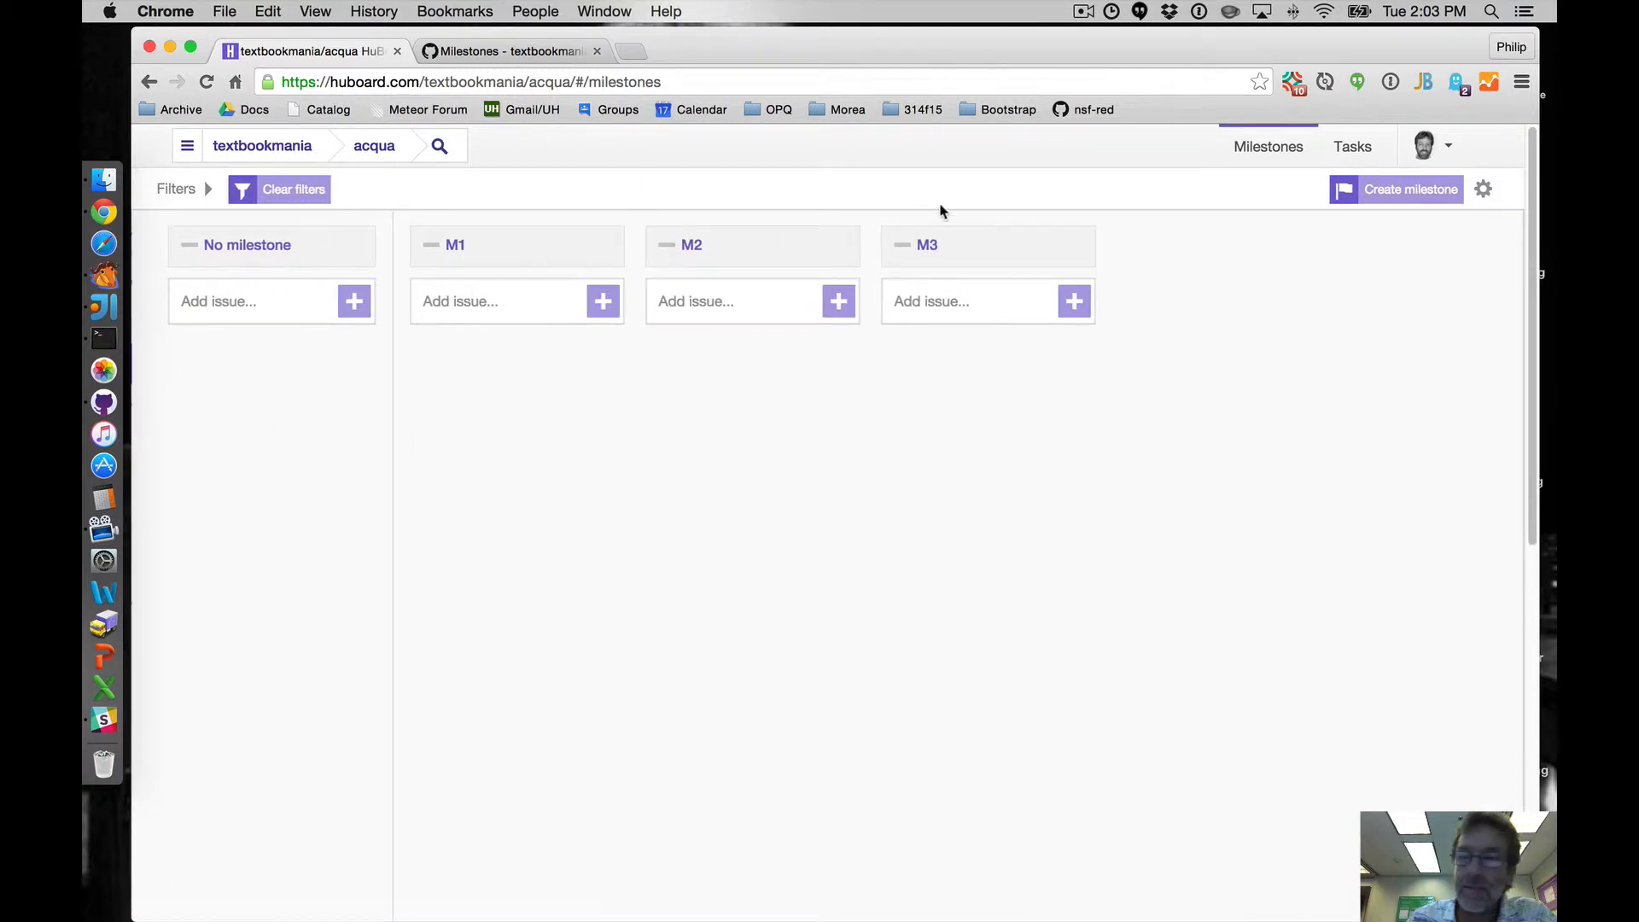
{"action": "left_click", "coordinate": [1355, 152]}
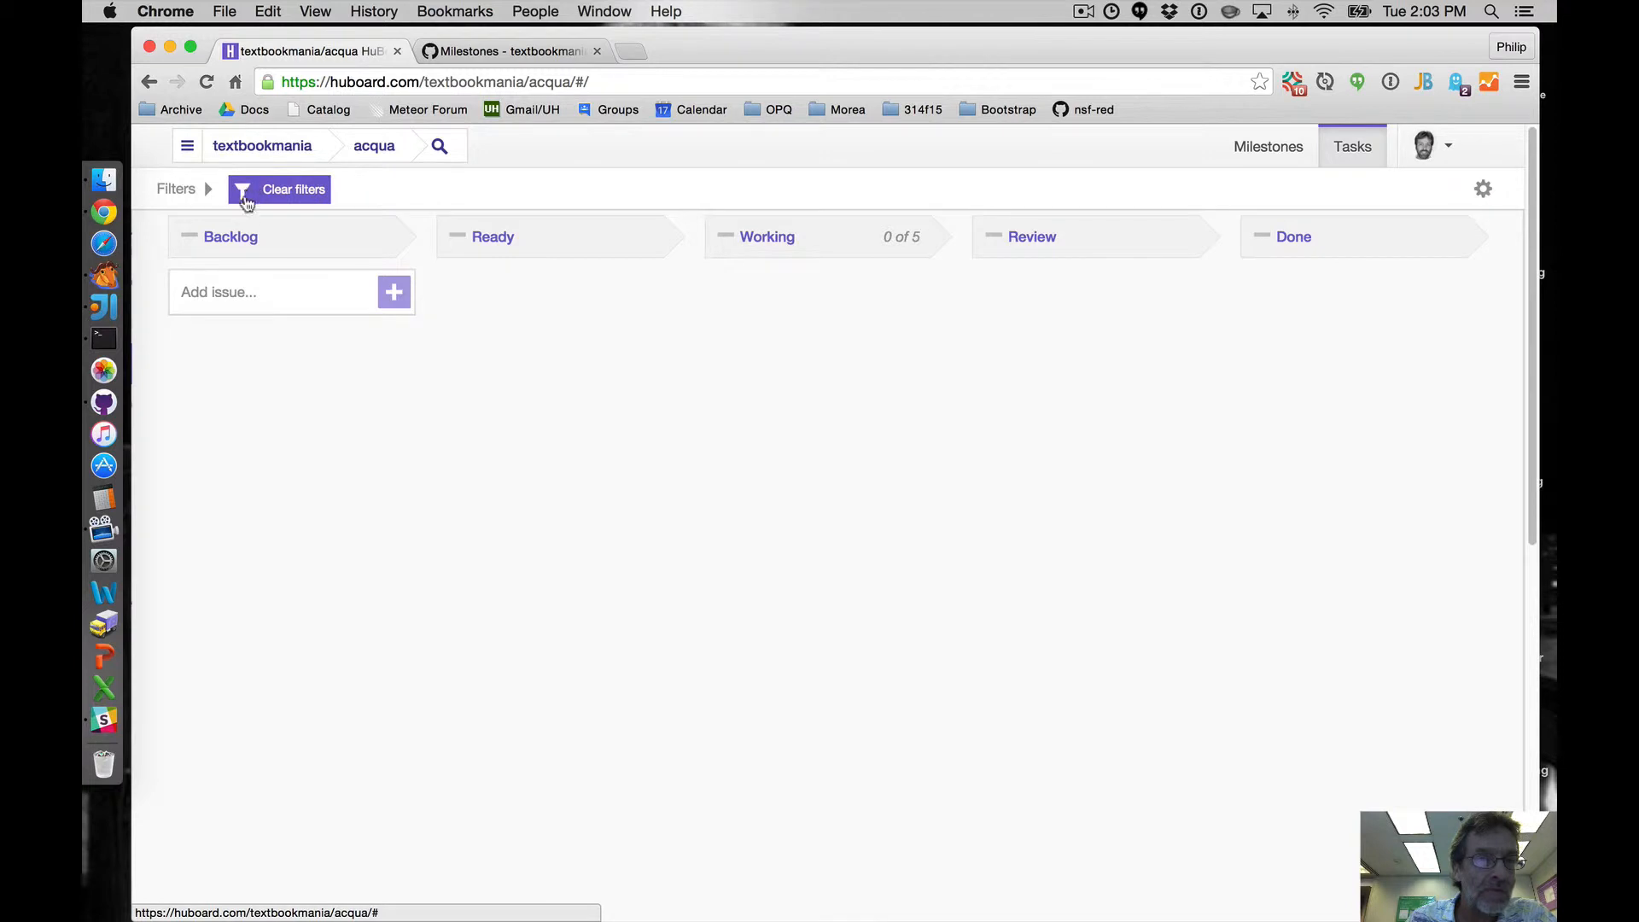
{"action": "left_click", "coordinate": [184, 190]}
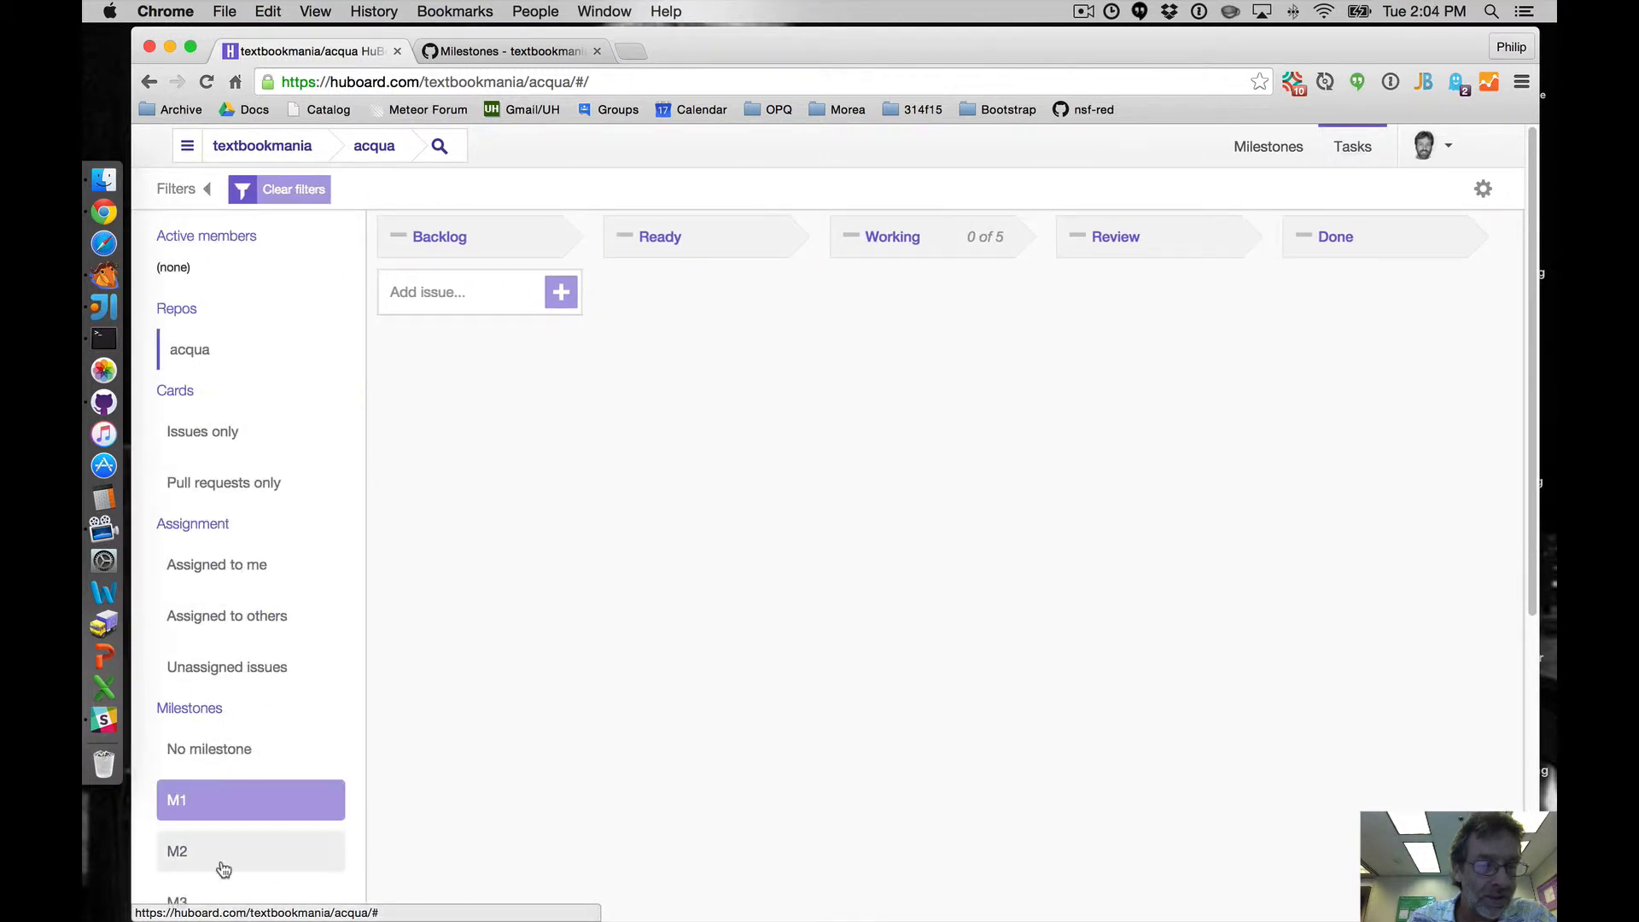
{"action": "left_click", "coordinate": [188, 190]}
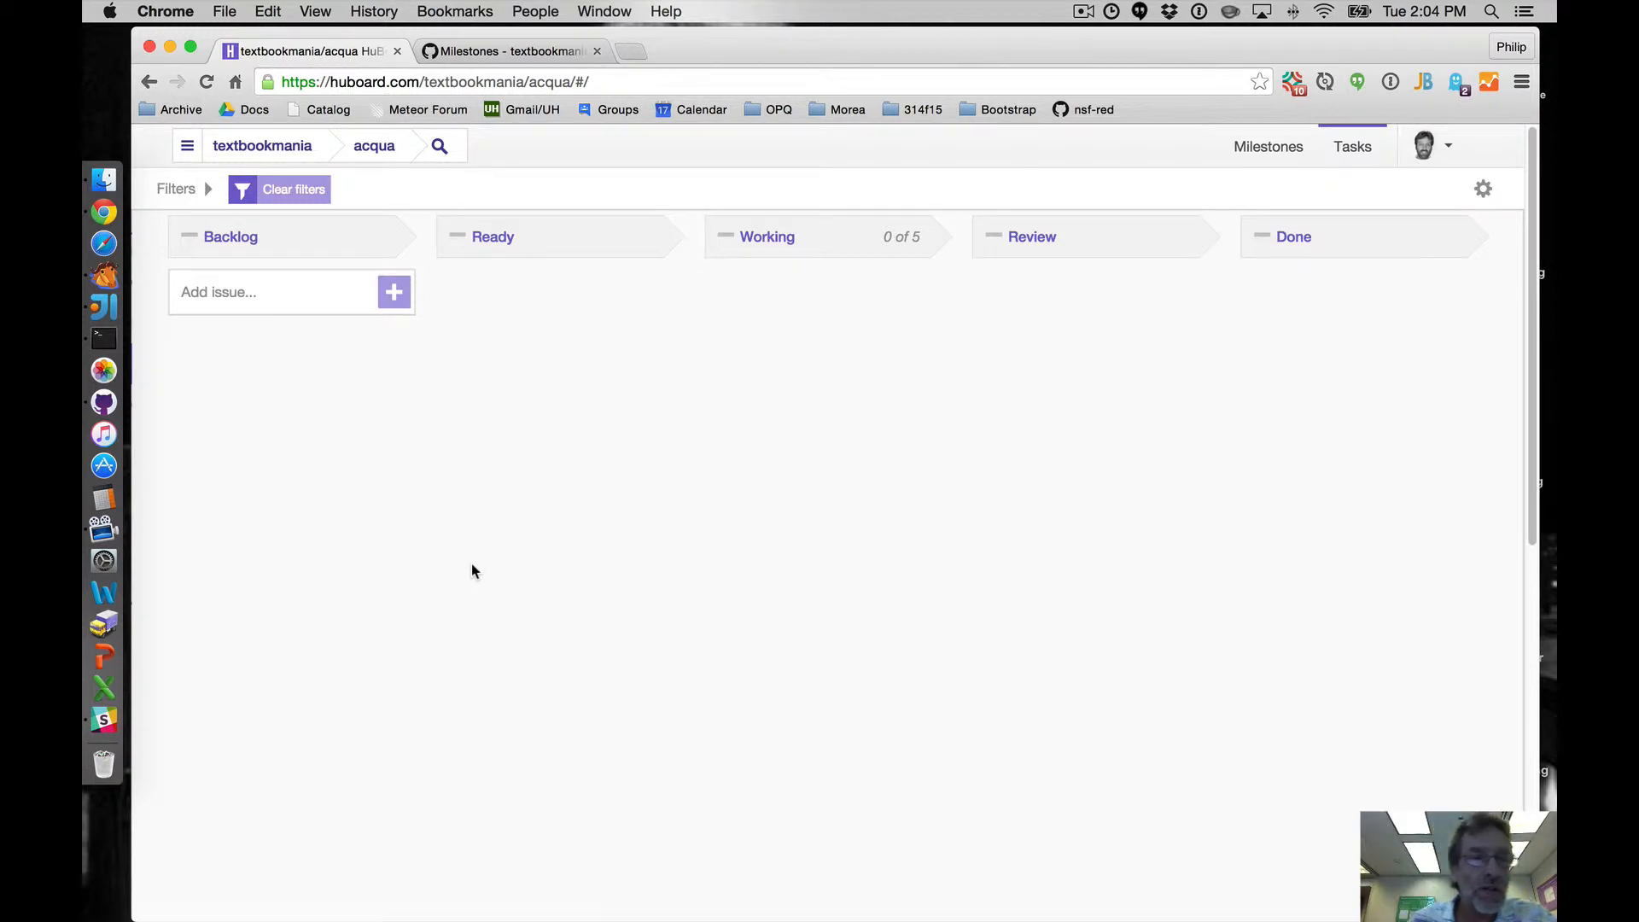
- Start a new issue and title it 'Merge the meteor-application-template'
{"action": "left_click", "coordinate": [394, 292]}
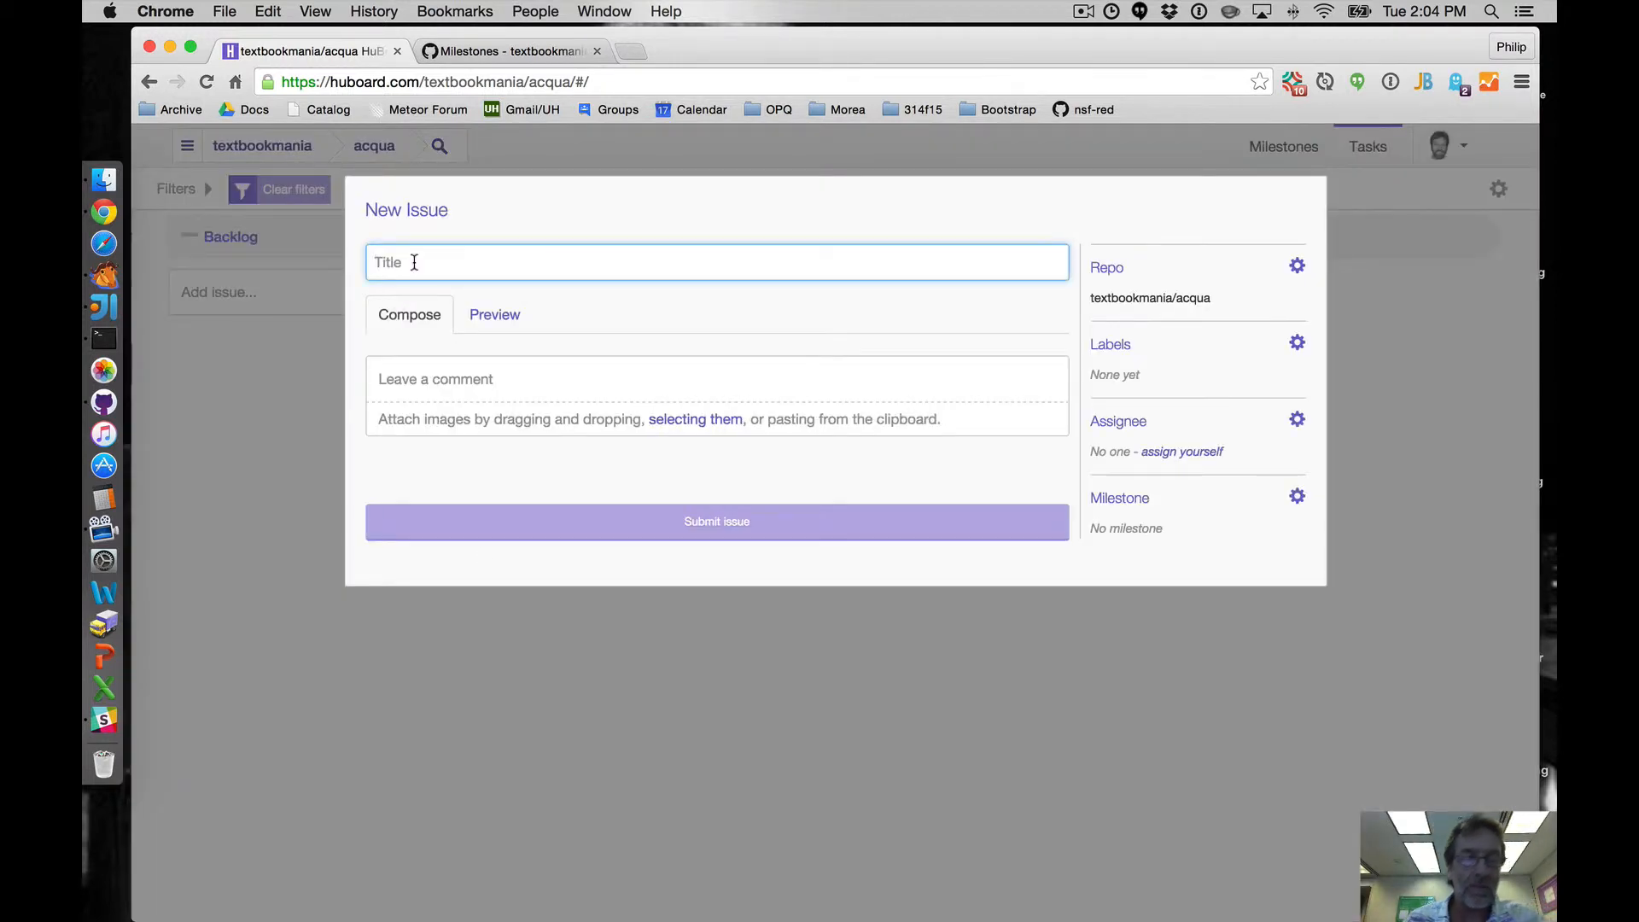
{"action": "type", "text": "Implement"}
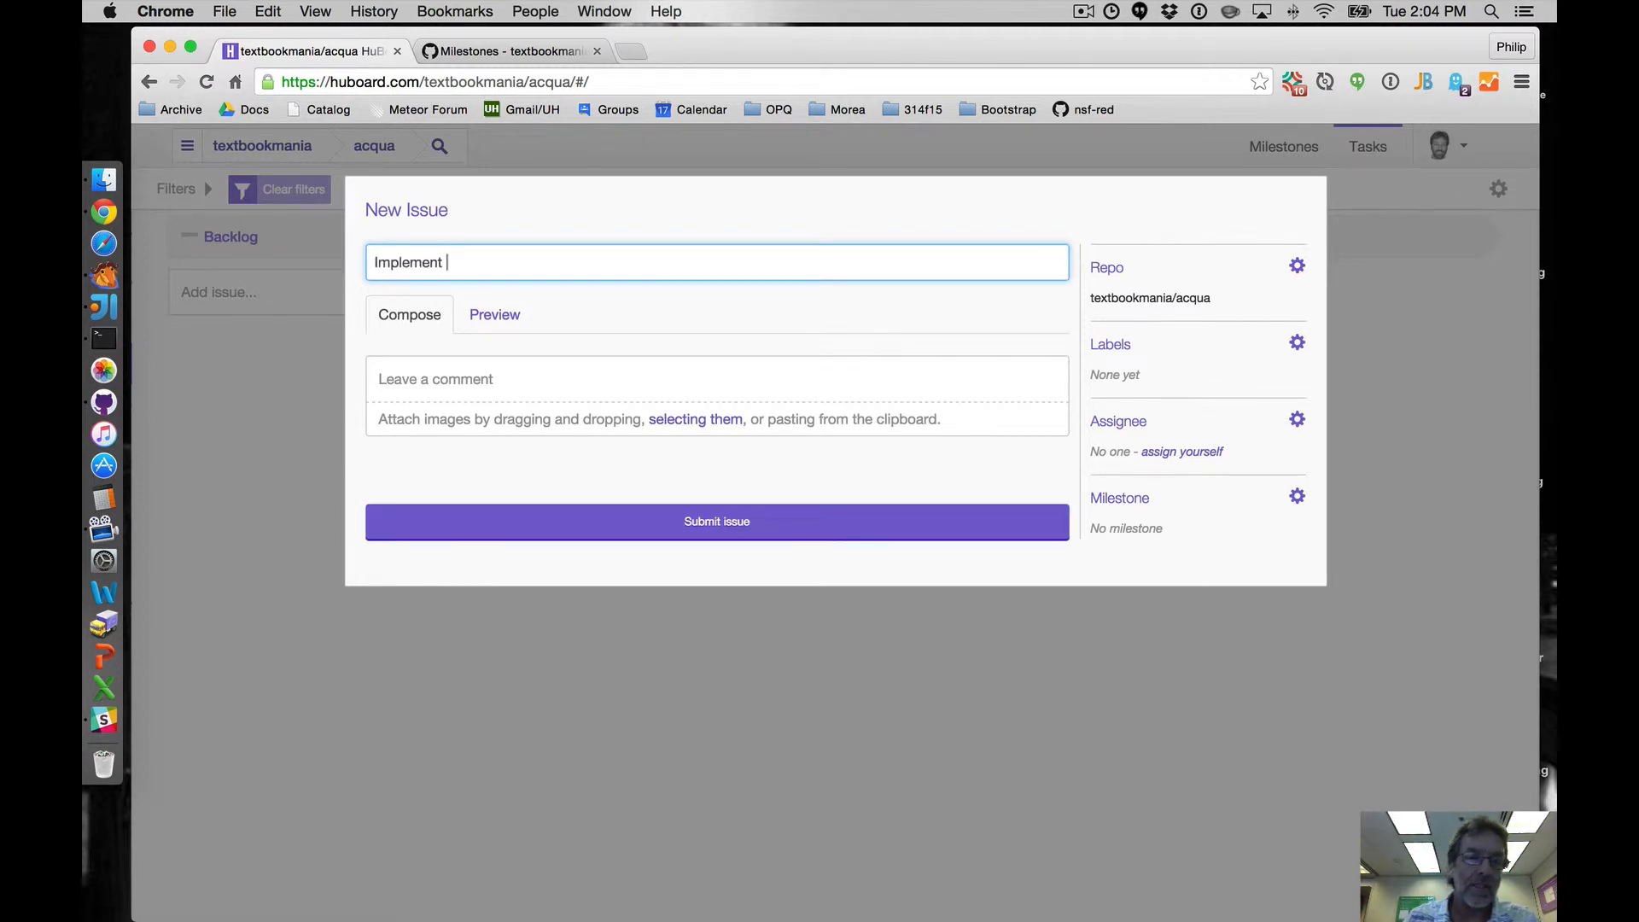
{"action": "key", "text": "BackSpace"}
{"action": "key", "text": "BackSpace"}
{"action": "key", "text": "BackSpace"}
{"action": "key", "text": "BackSpace"}
{"action": "key", "text": "BackSpace"}
{"action": "key", "text": "BackSpace"}
{"action": "key", "text": "BackSpace"}
{"action": "key", "text": "BackSpace"}
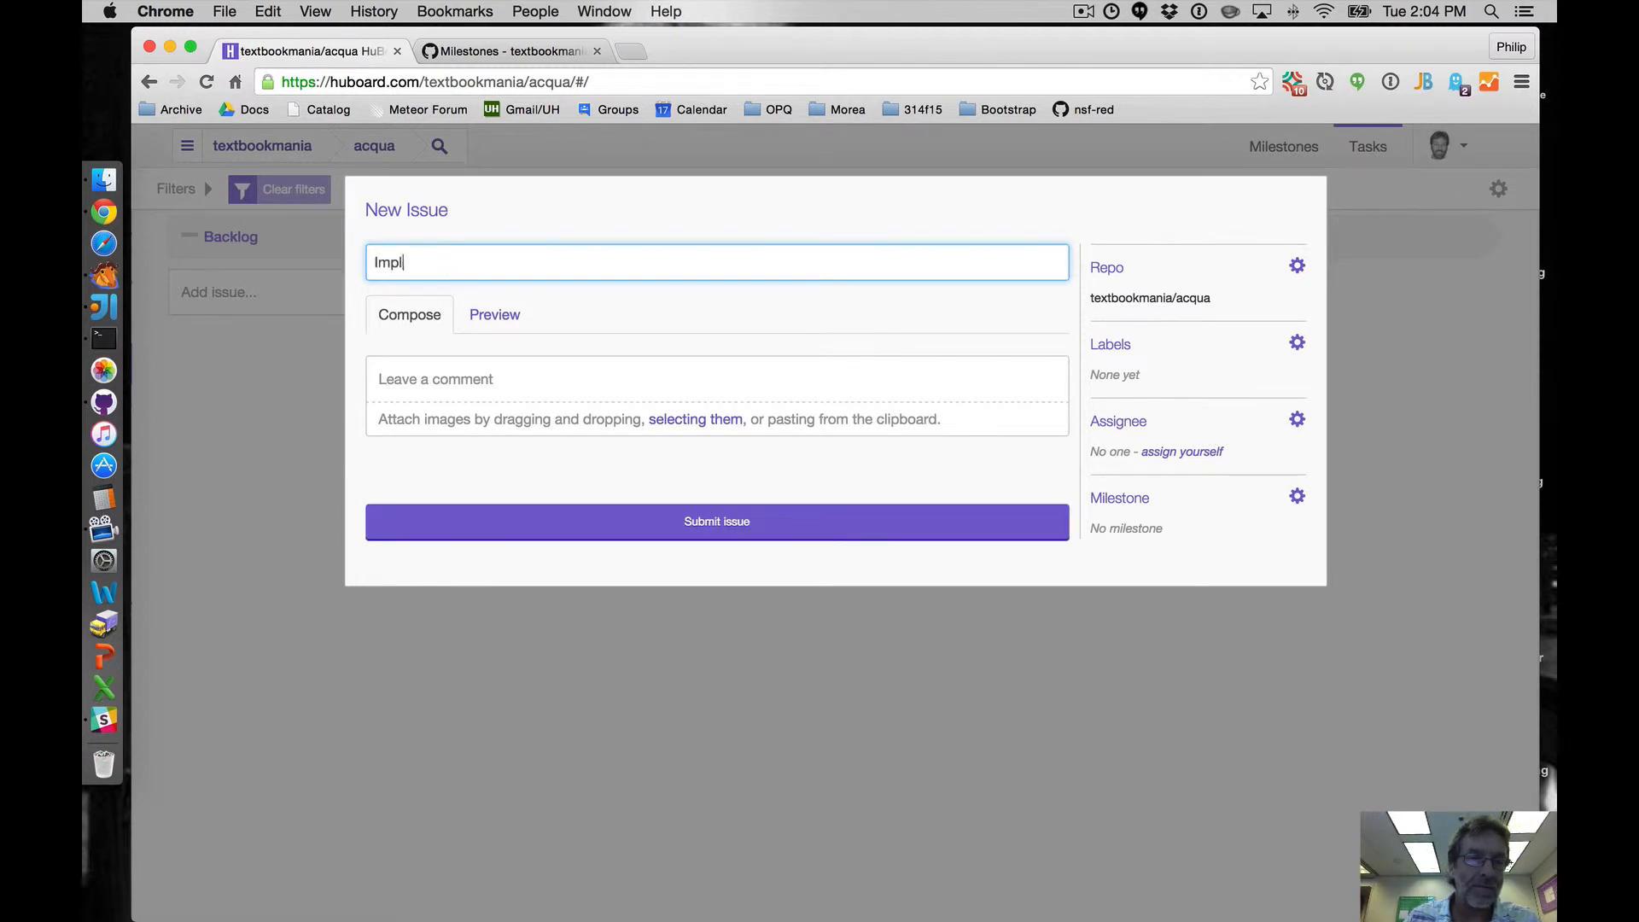
{"action": "type", "text": "Merge t"}
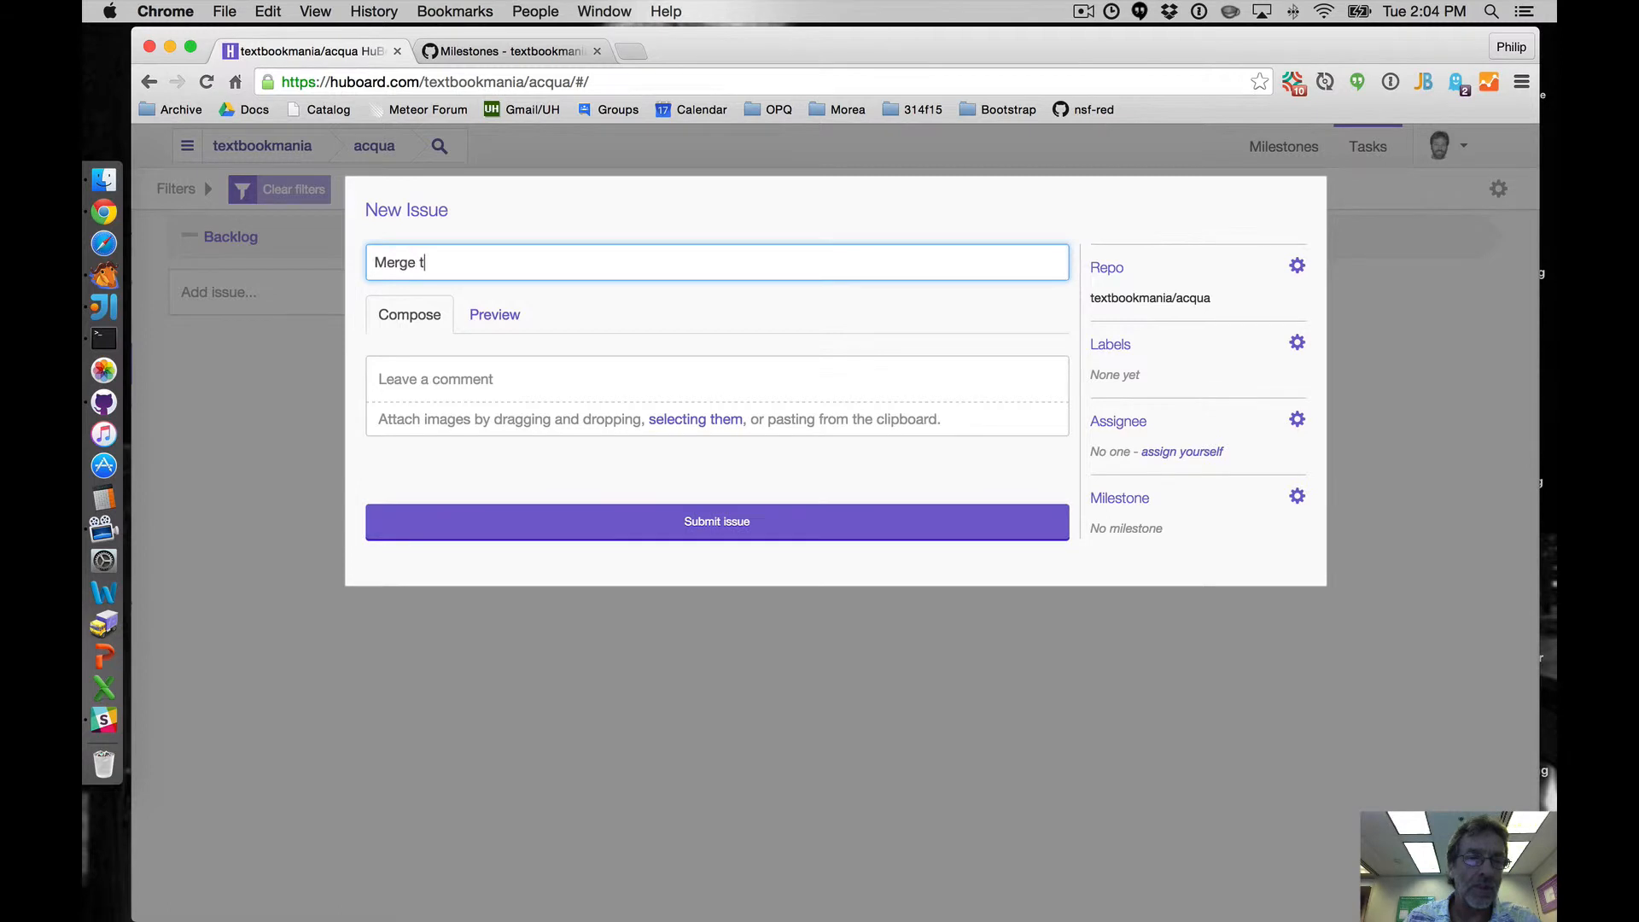
{"action": "type", "text": "he meteor-application-template"}
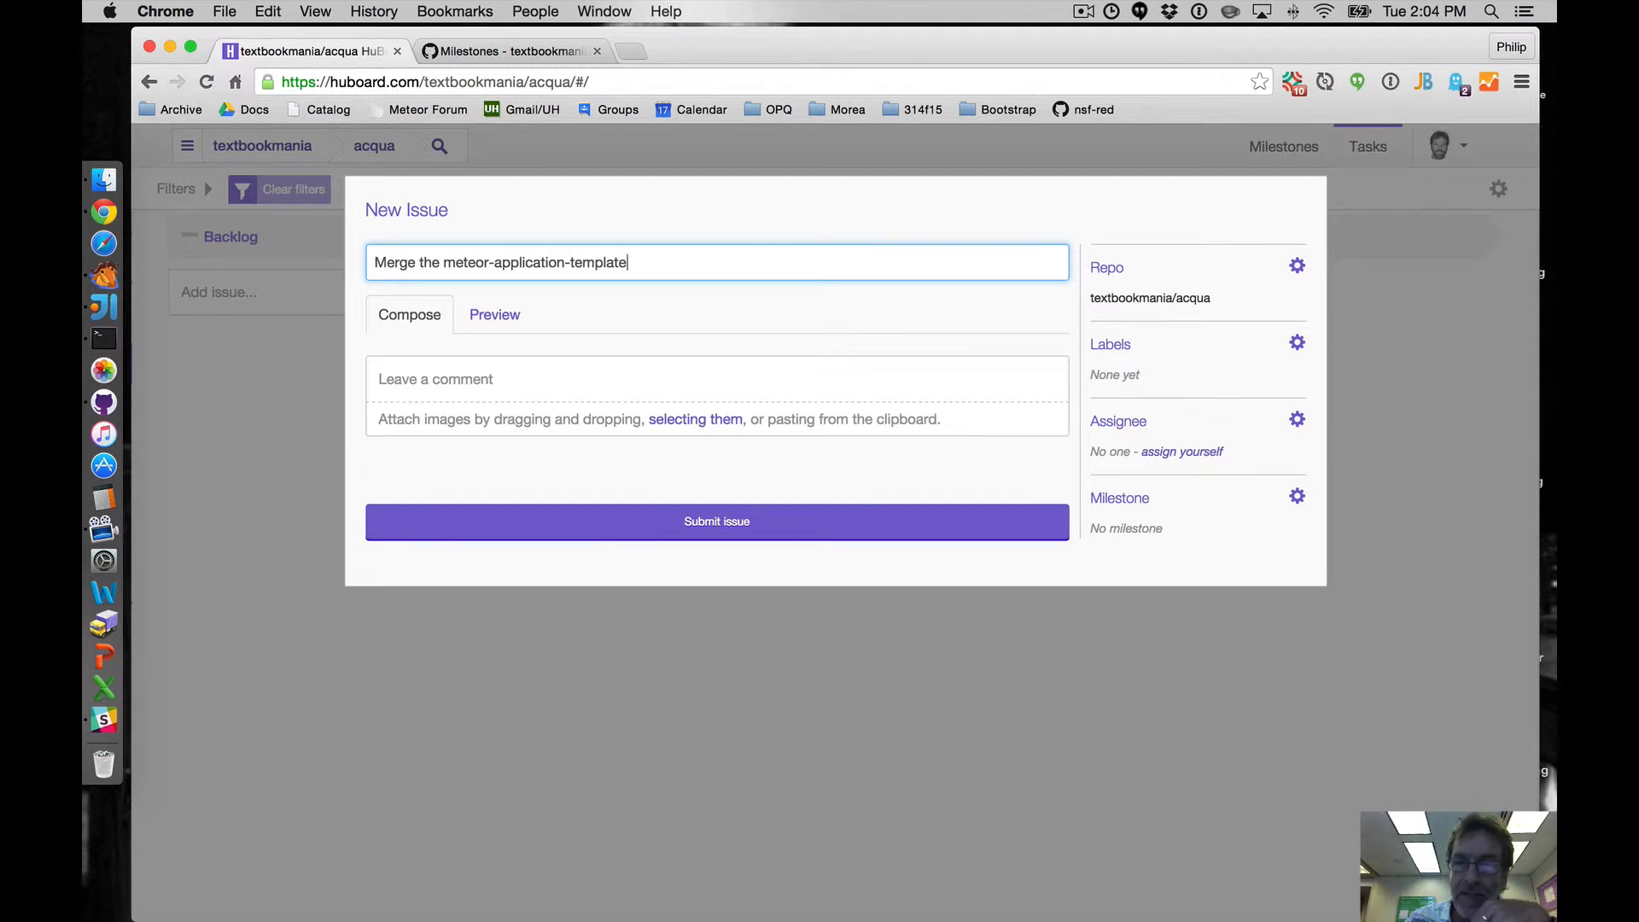
- Submit the new issue with its milestone cleared
{"action": "left_click", "coordinate": [1297, 497]}
{"action": "left_click", "coordinate": [1099, 620]}
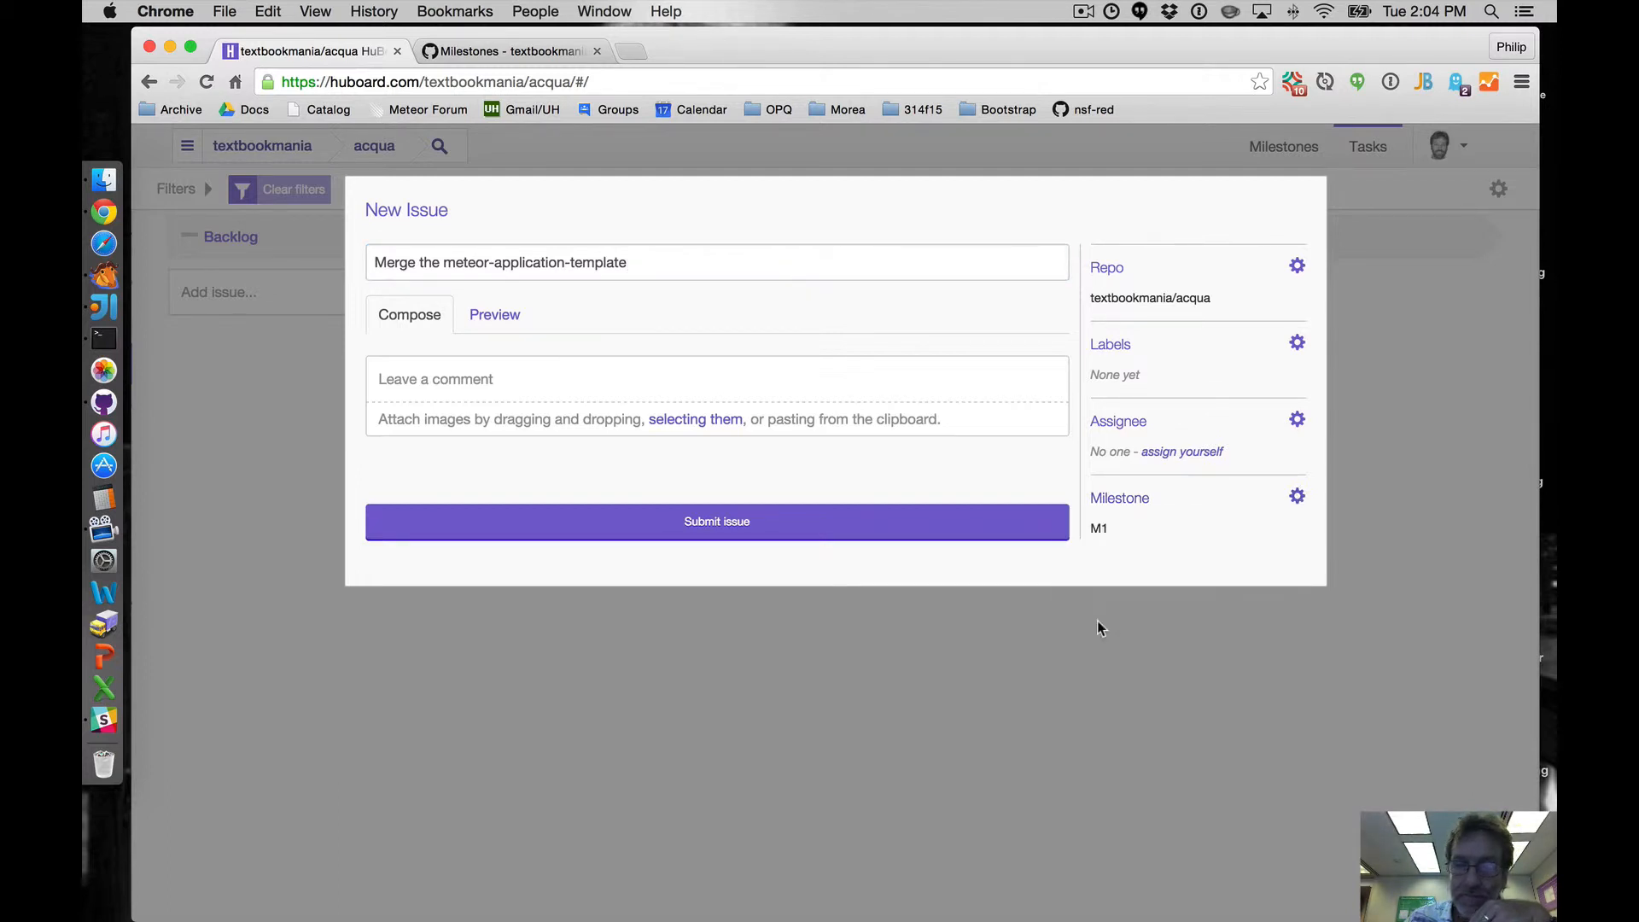
{"action": "left_click", "coordinate": [1297, 497]}
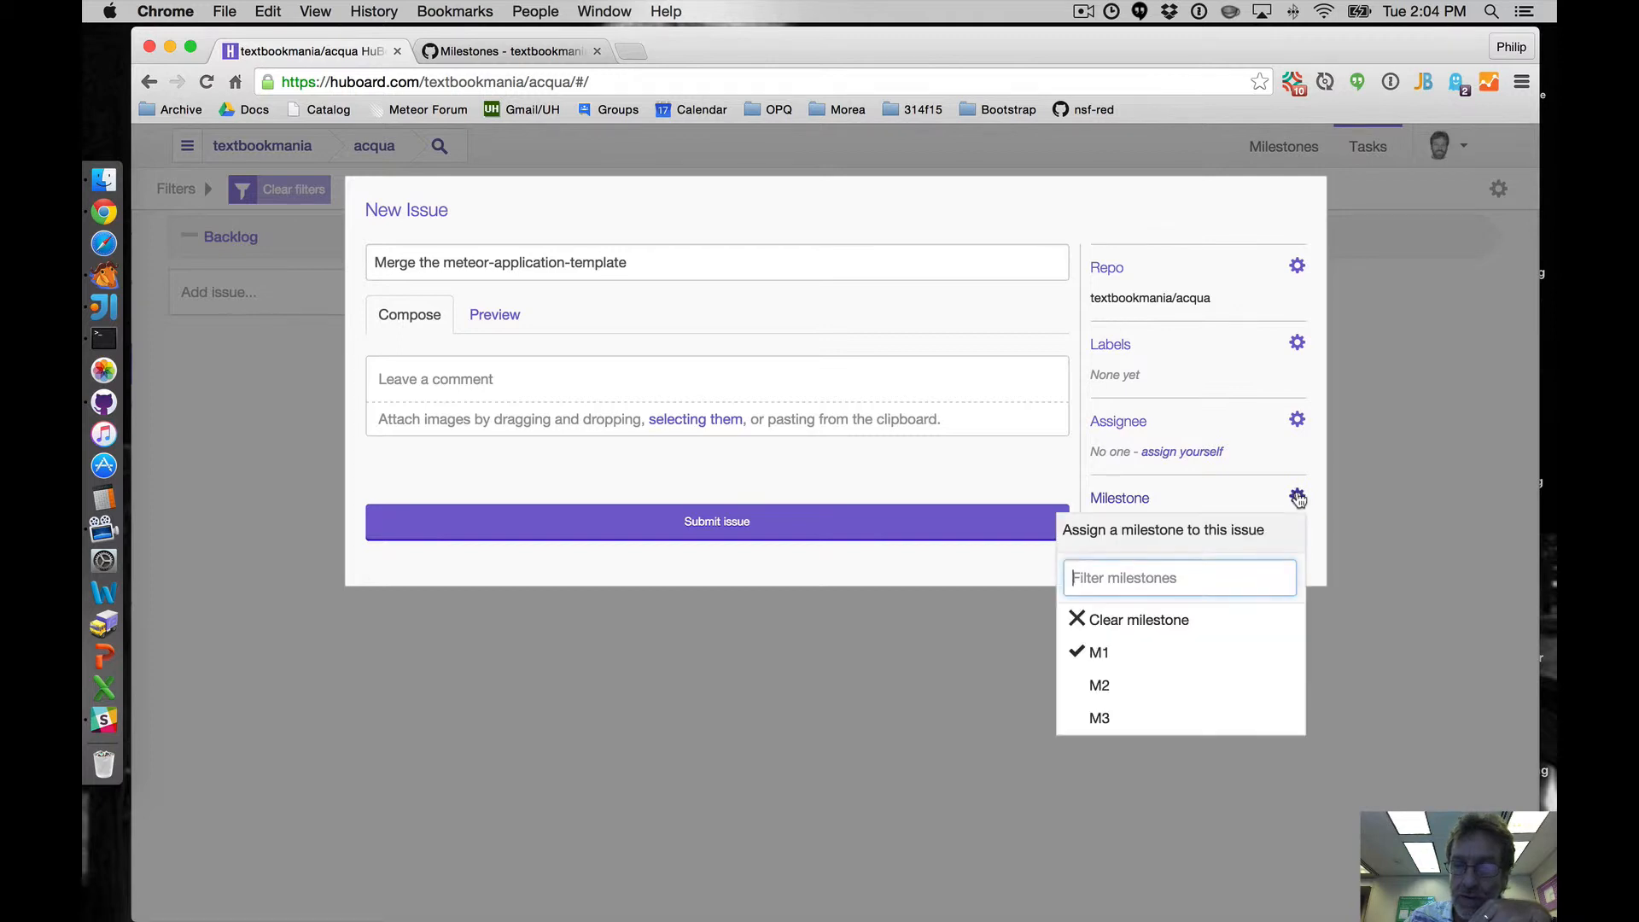
{"action": "left_click", "coordinate": [1135, 618]}
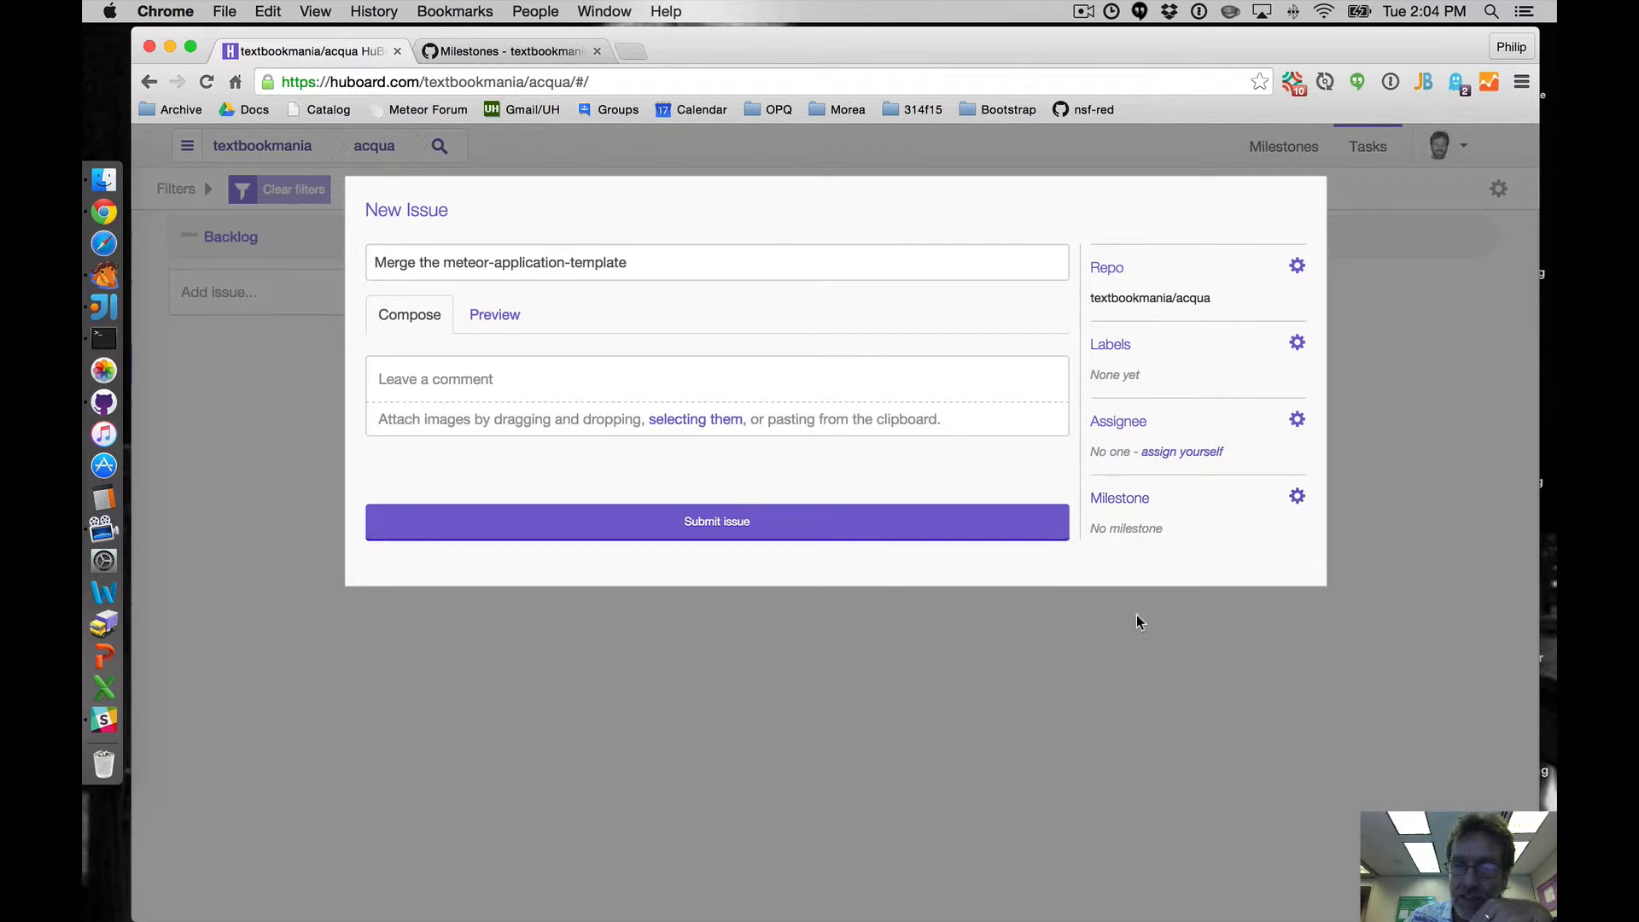
{"action": "left_click", "coordinate": [717, 523]}
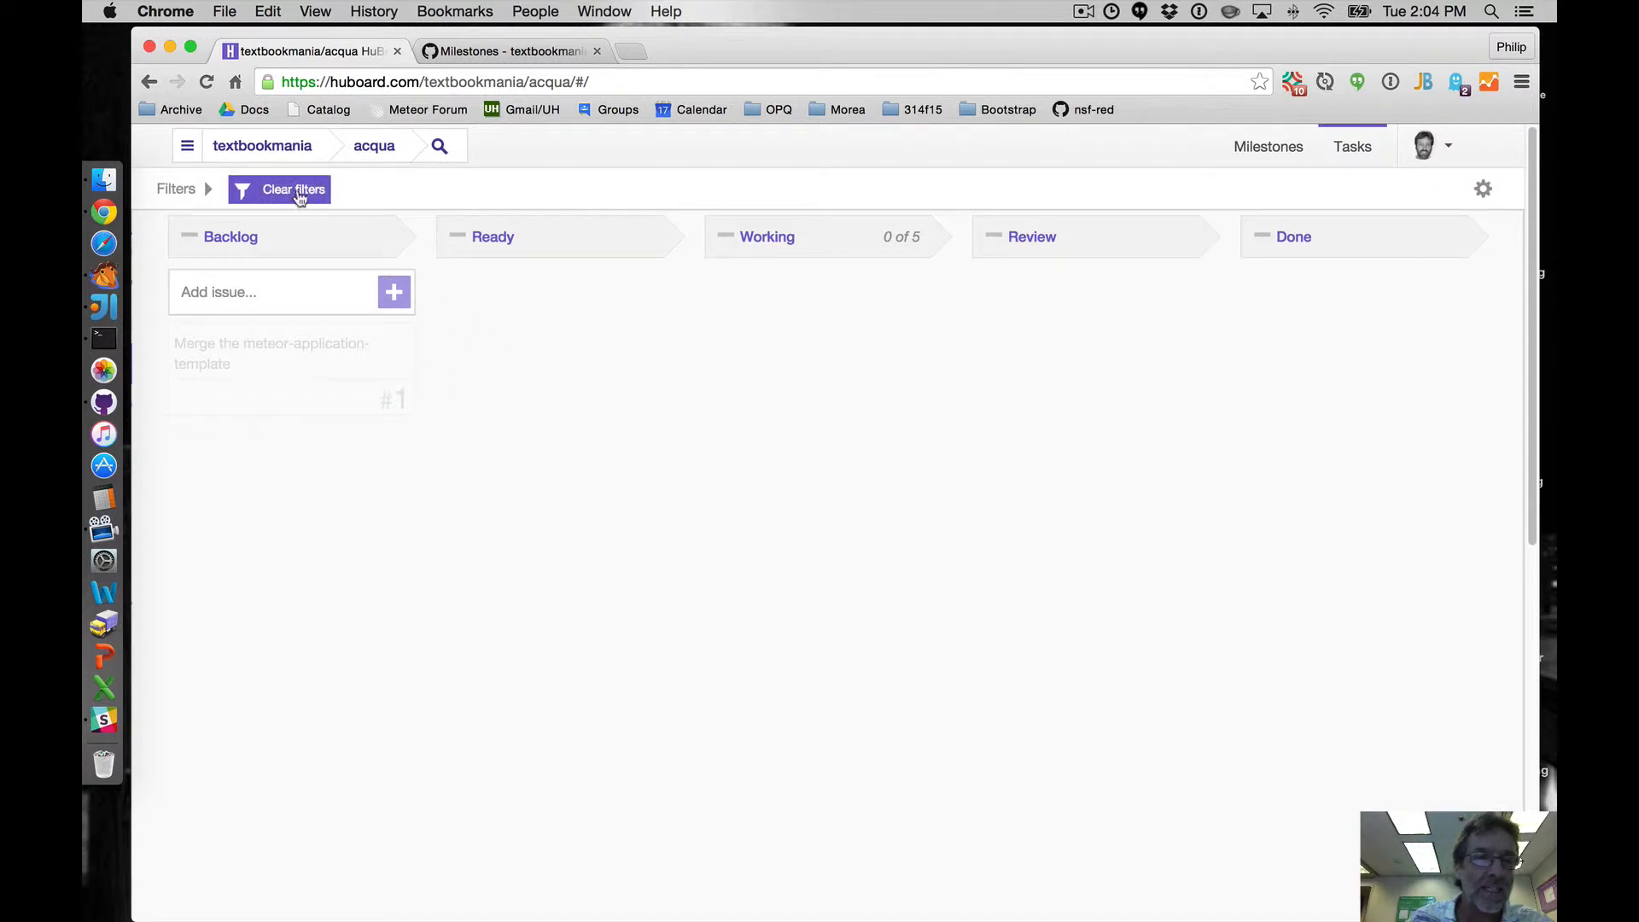
- Open the 'Merge the meteor-application-template' issue and assign it to milestone M1
{"action": "left_click", "coordinate": [273, 356]}
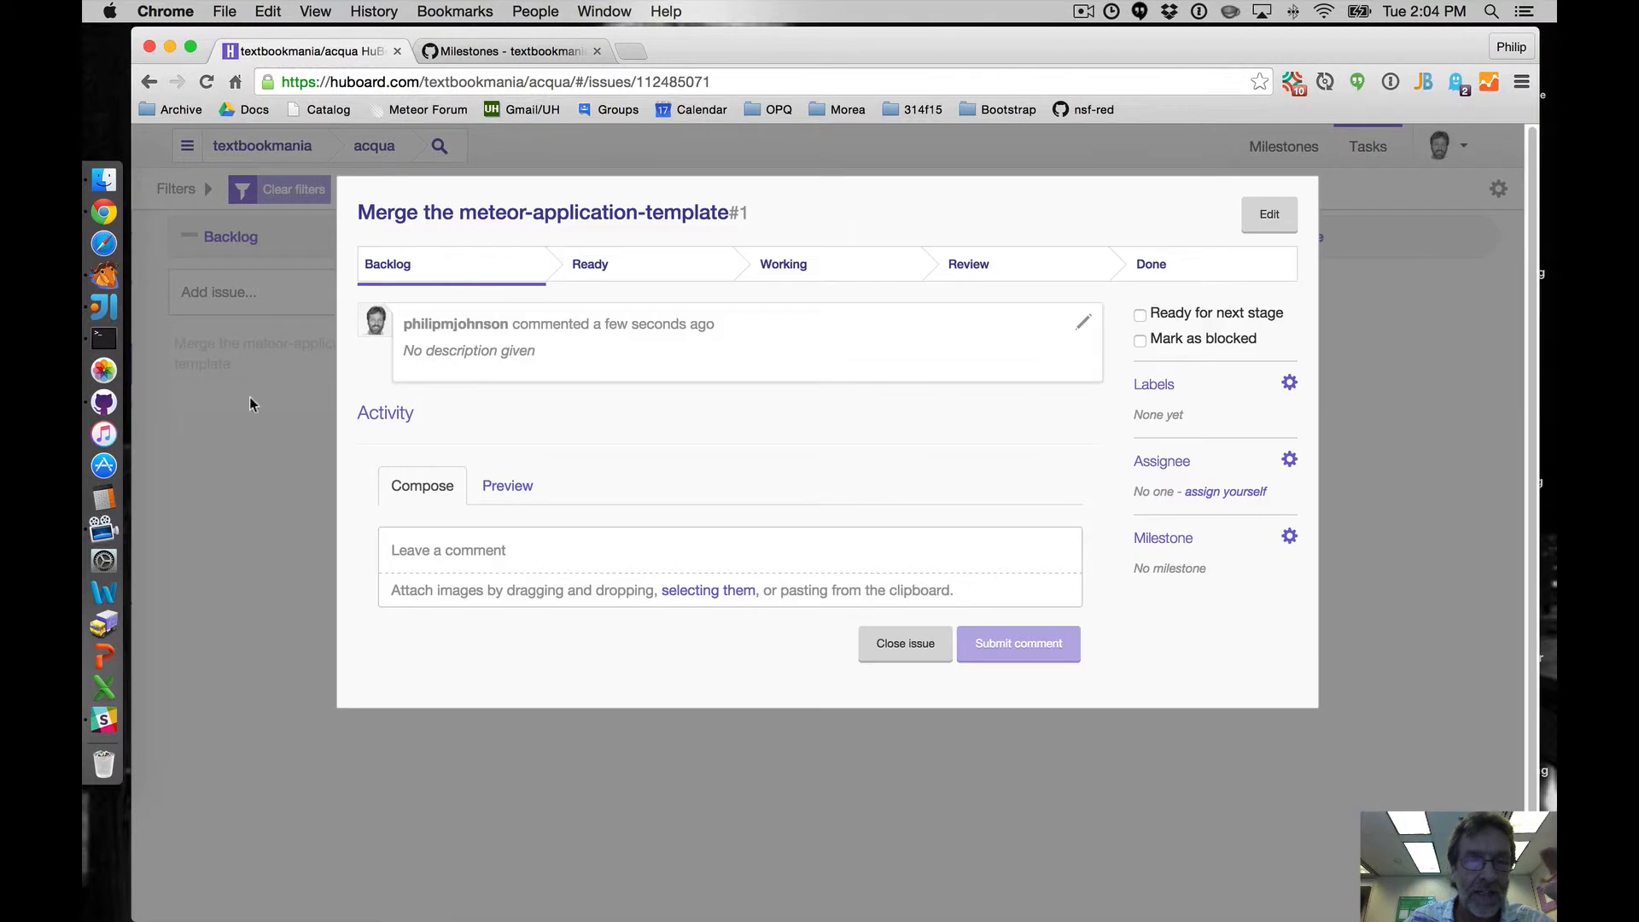
{"action": "left_click", "coordinate": [1292, 545]}
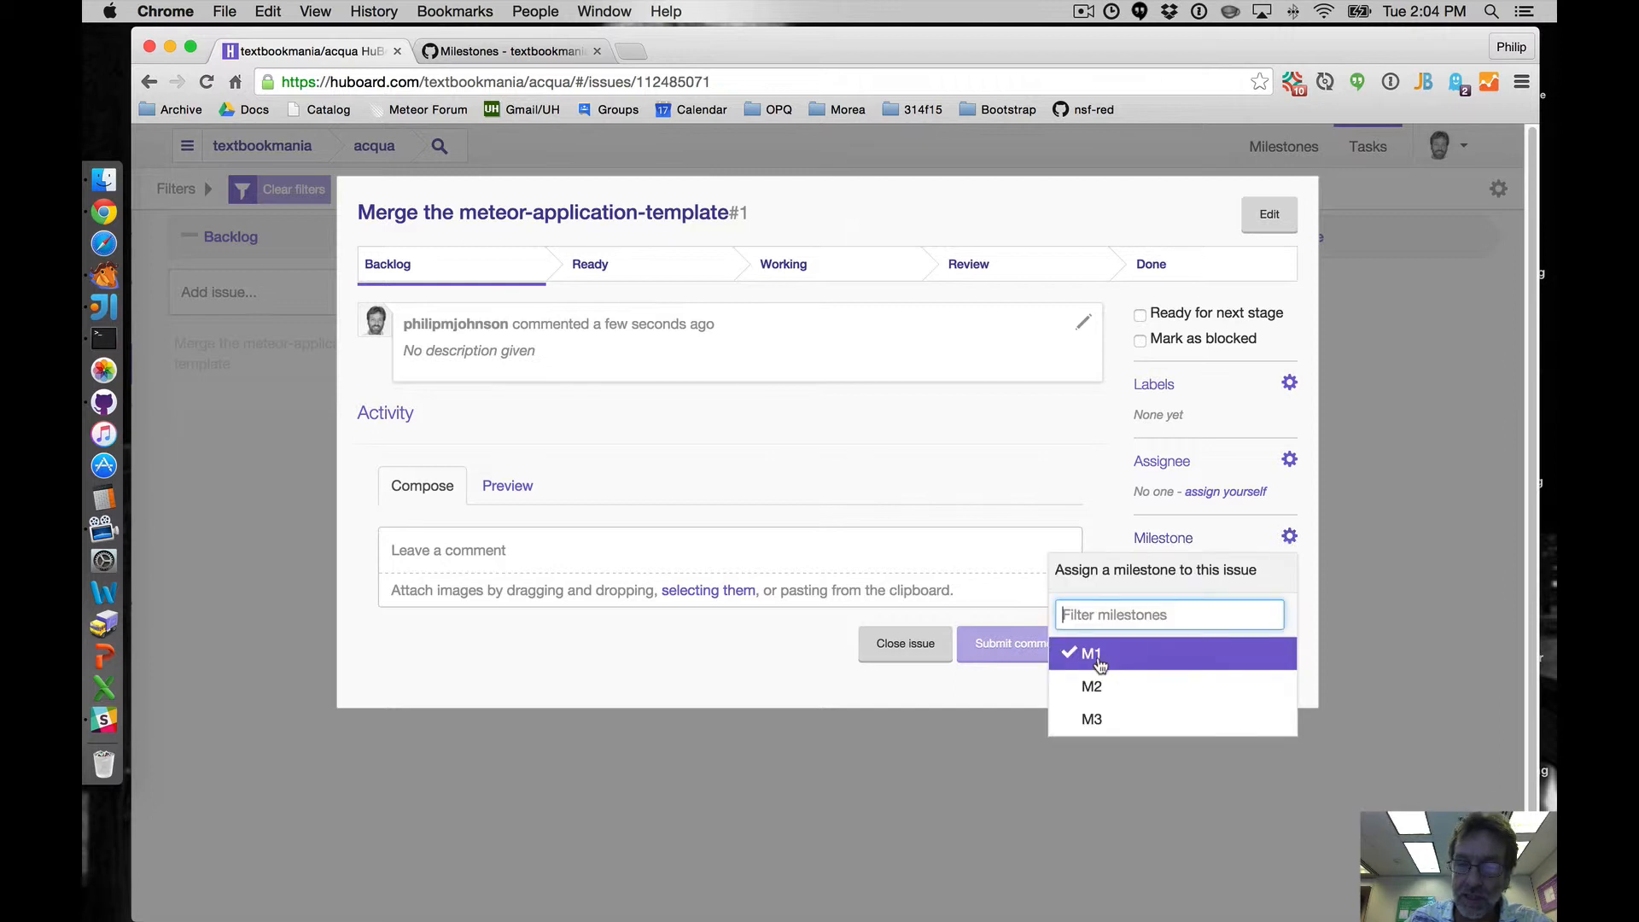
{"action": "left_click", "coordinate": [1097, 654]}
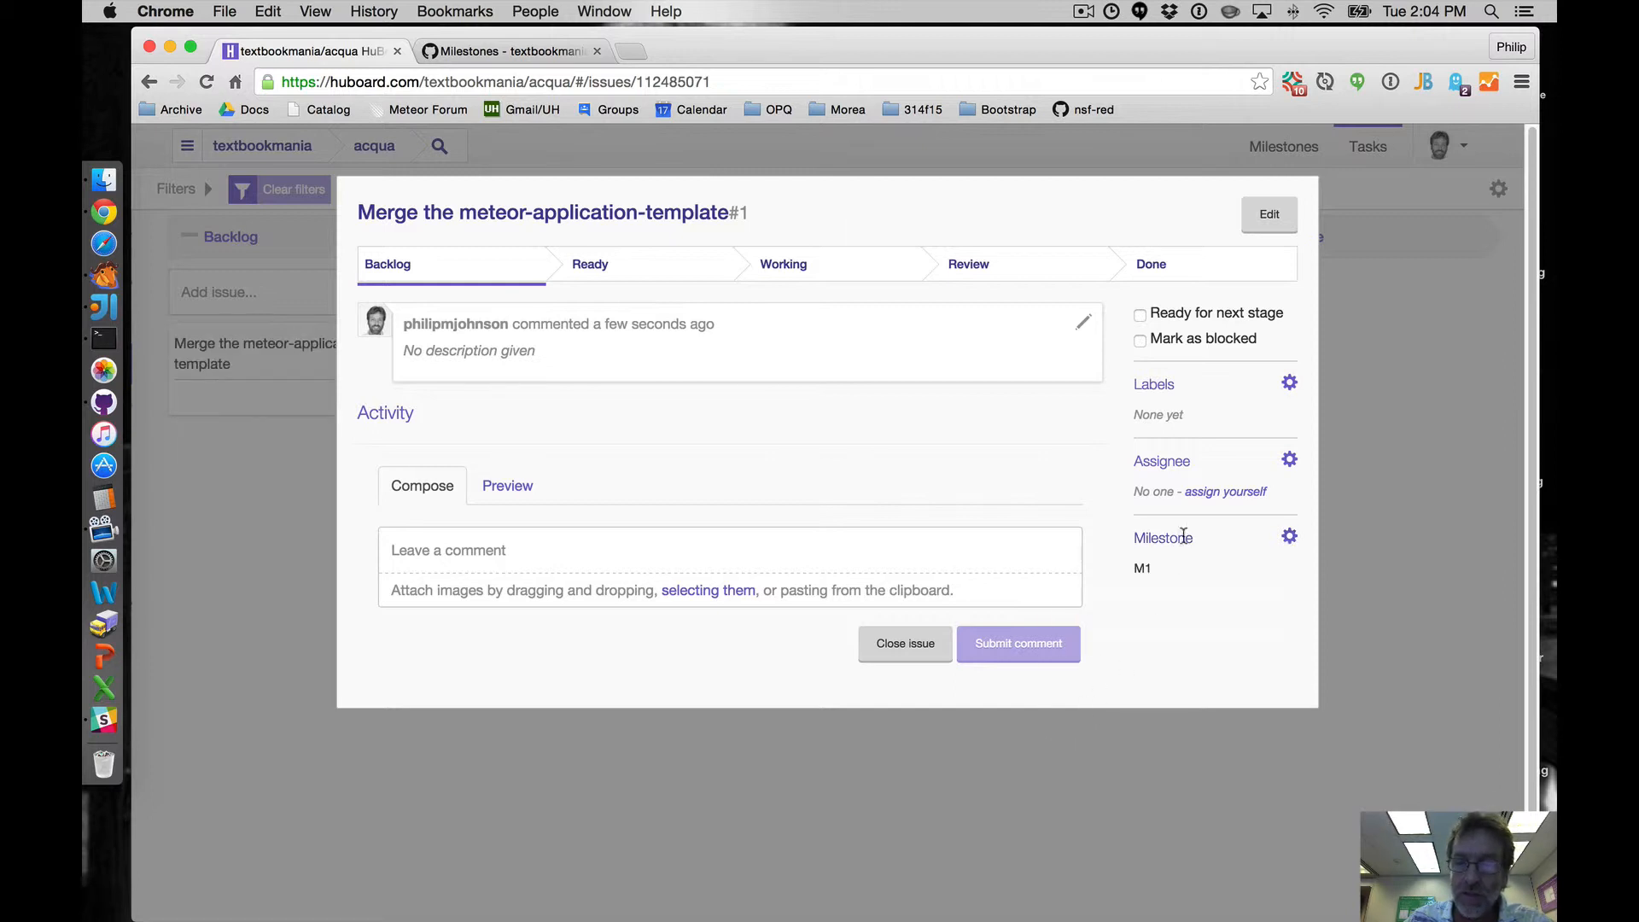
{"action": "left_click", "coordinate": [904, 803]}
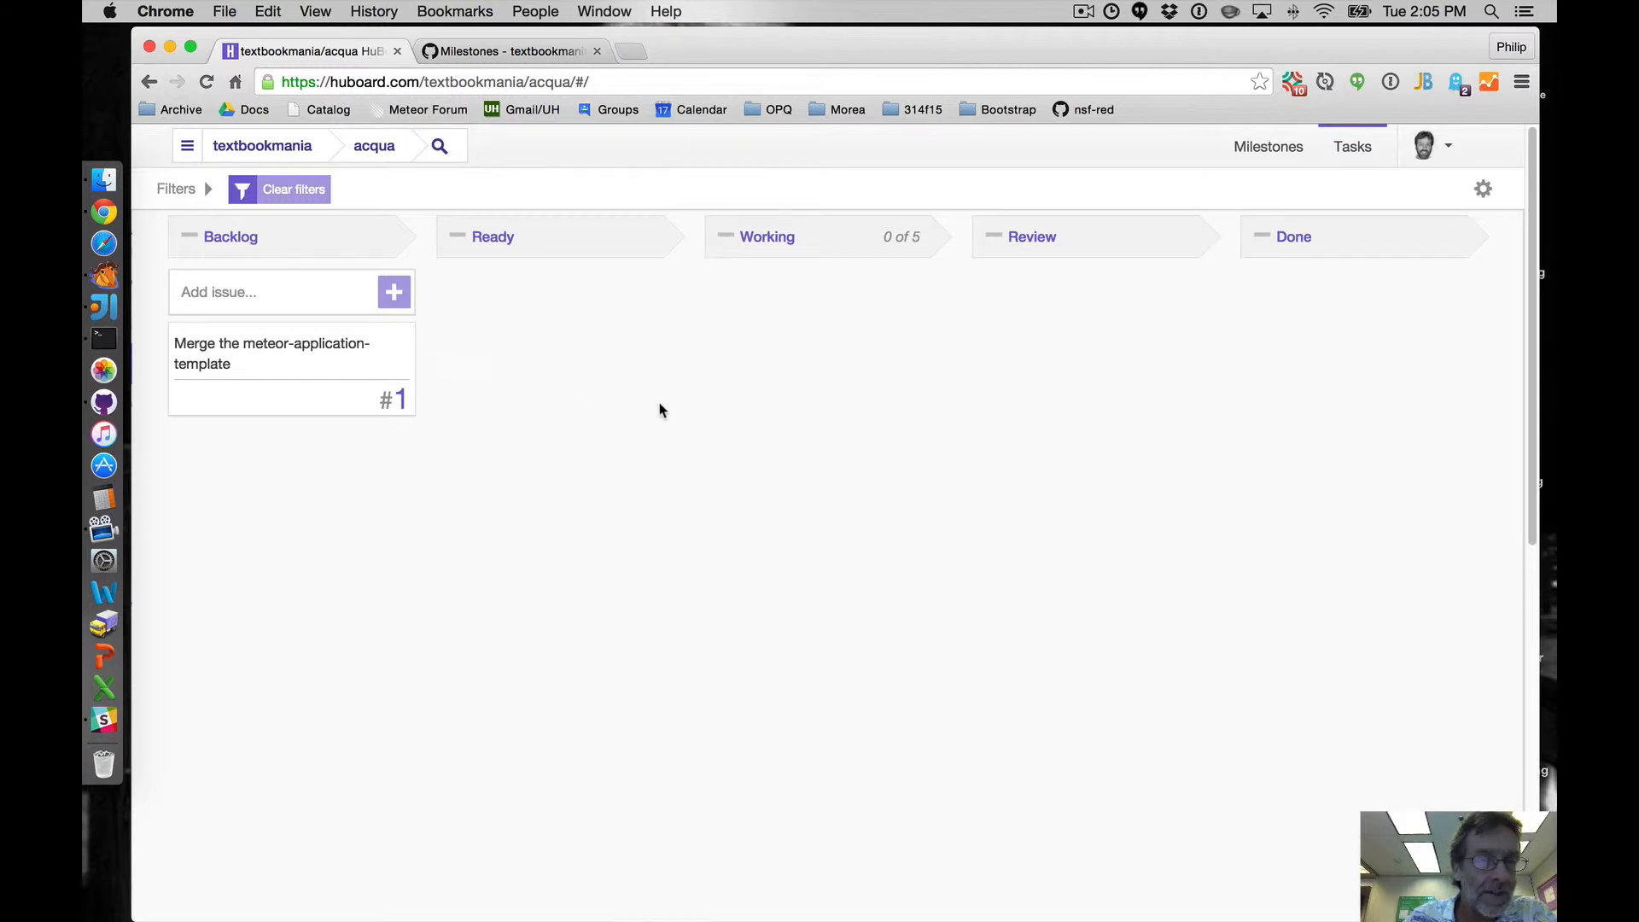
- Create an issue titled 'Set up navbar' assigned to milestone M1
{"action": "left_click", "coordinate": [394, 294]}
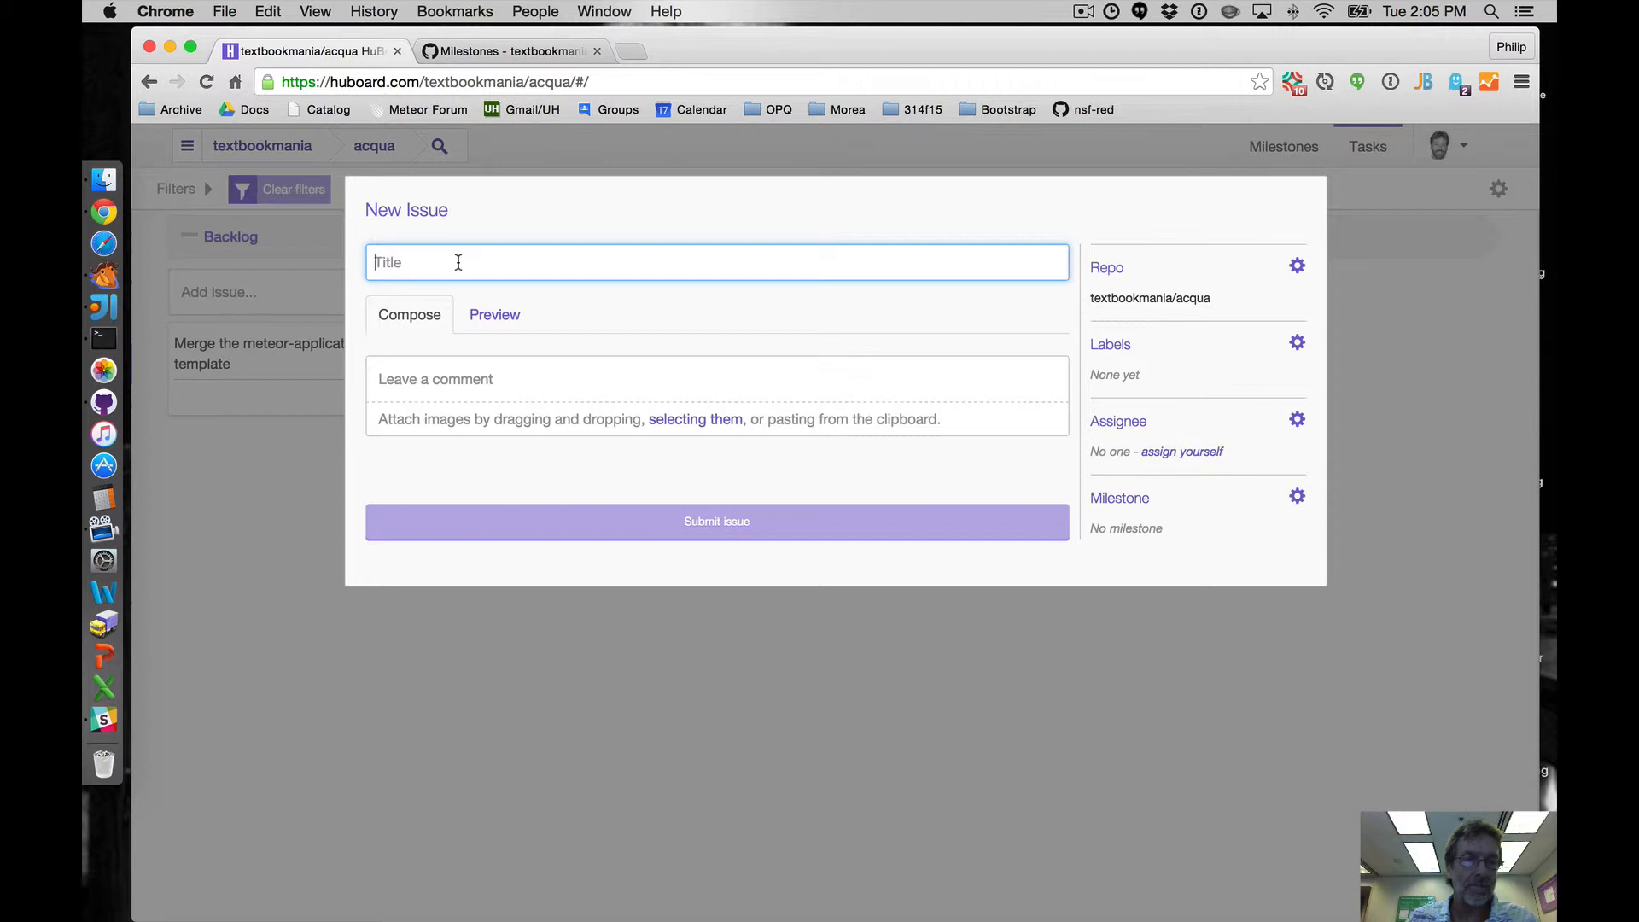
{"action": "type", "text": "Set up navbar"}
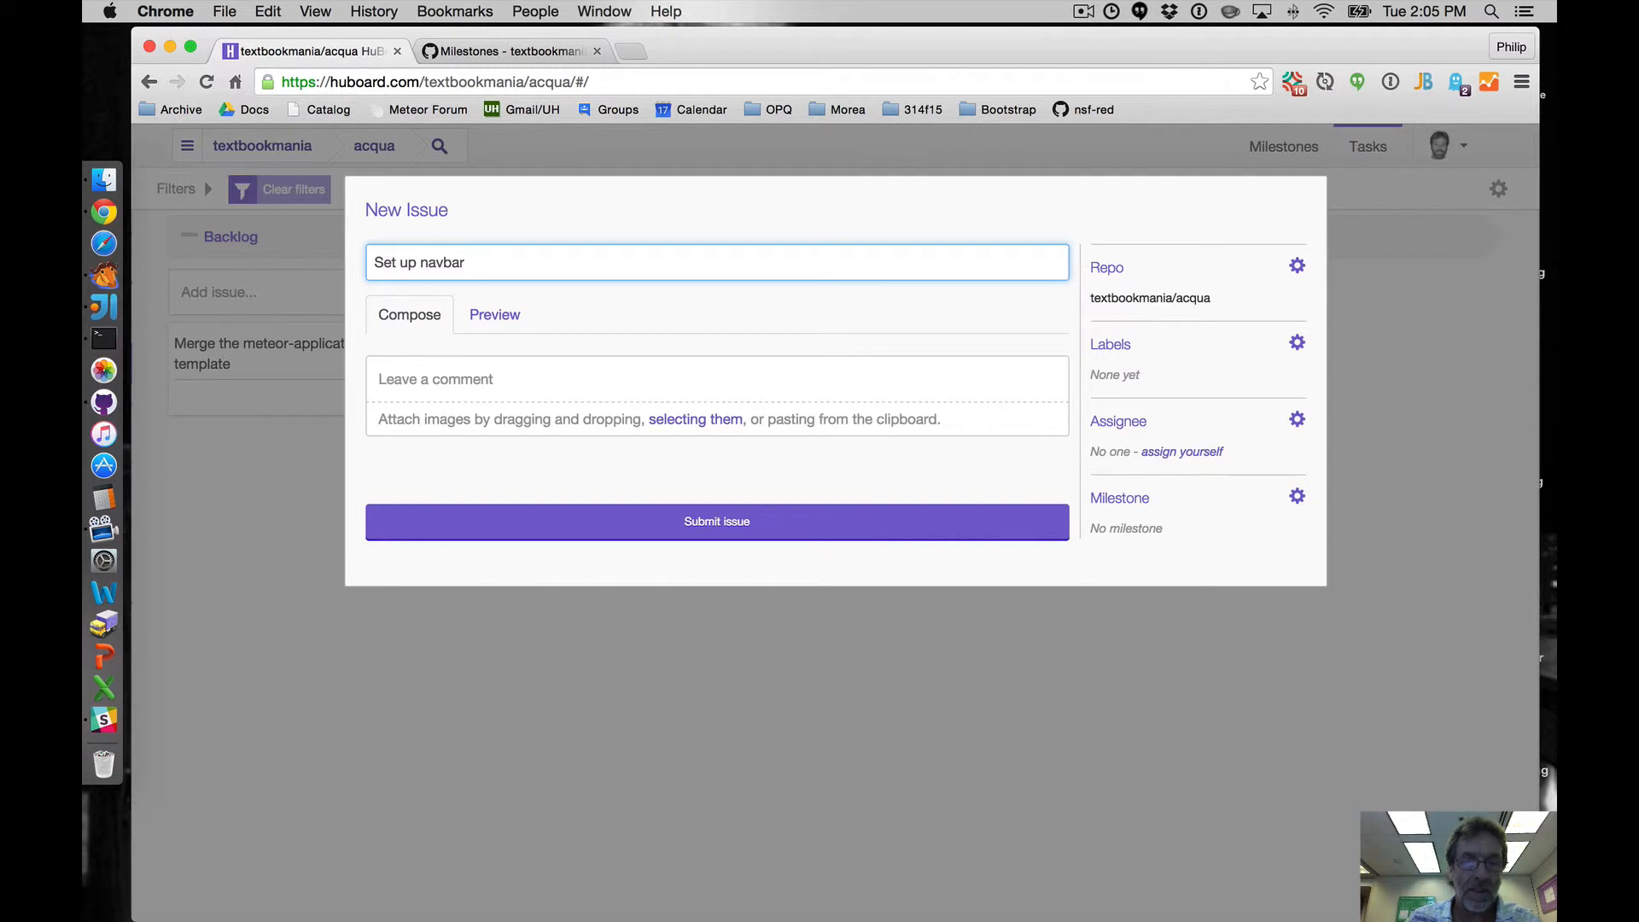
{"action": "left_click", "coordinate": [1296, 497]}
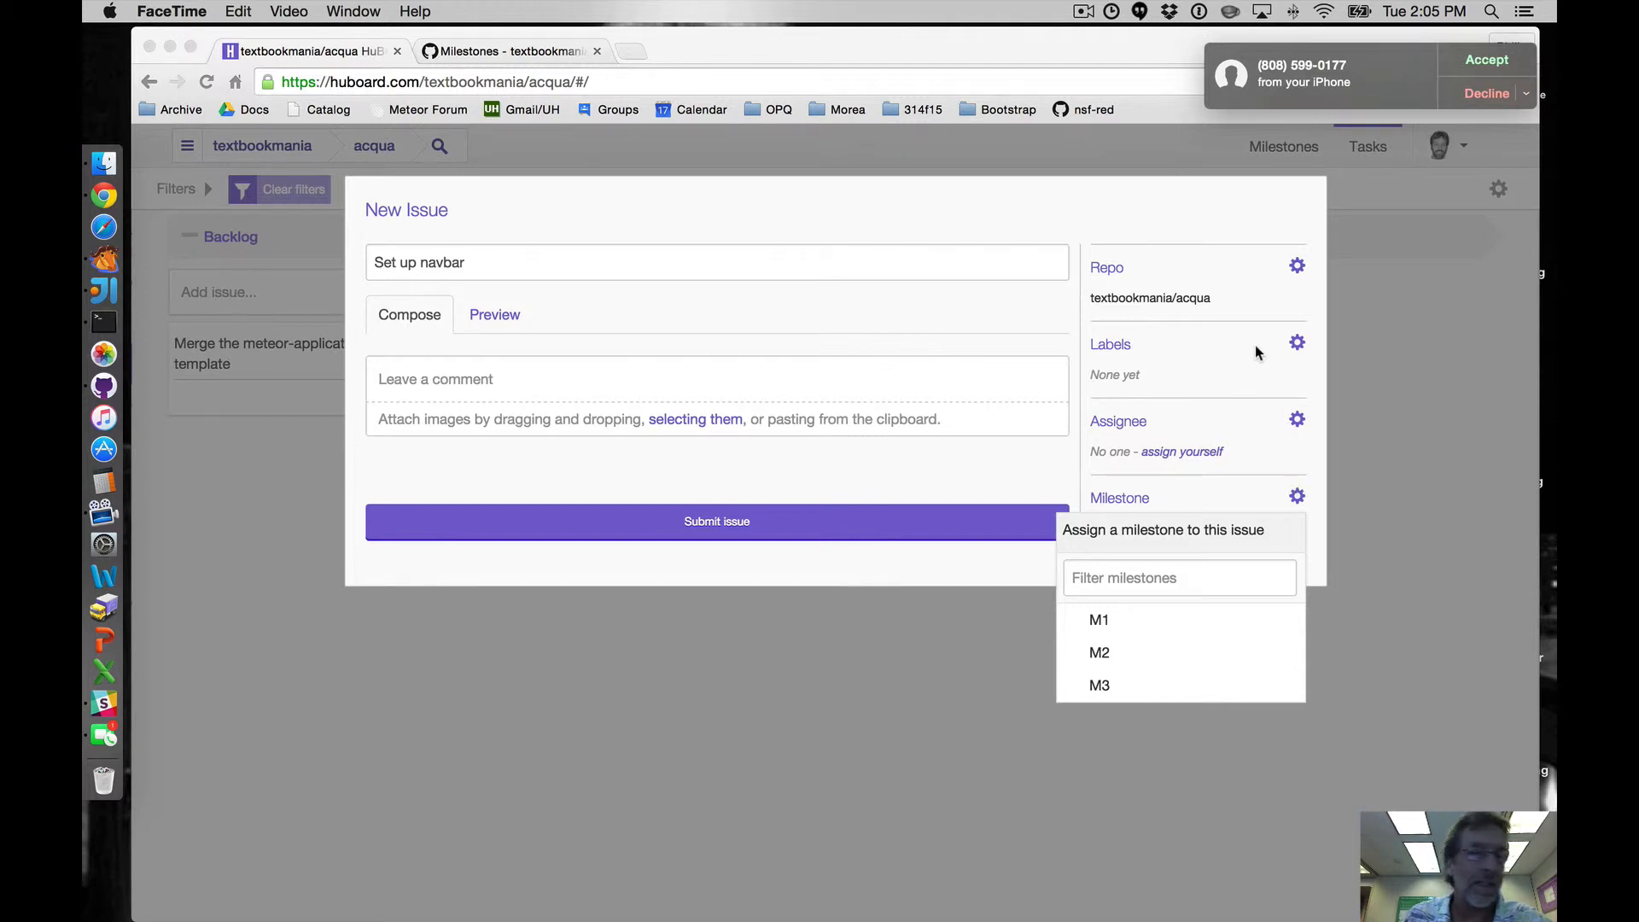
{"action": "left_click", "coordinate": [1084, 12]}
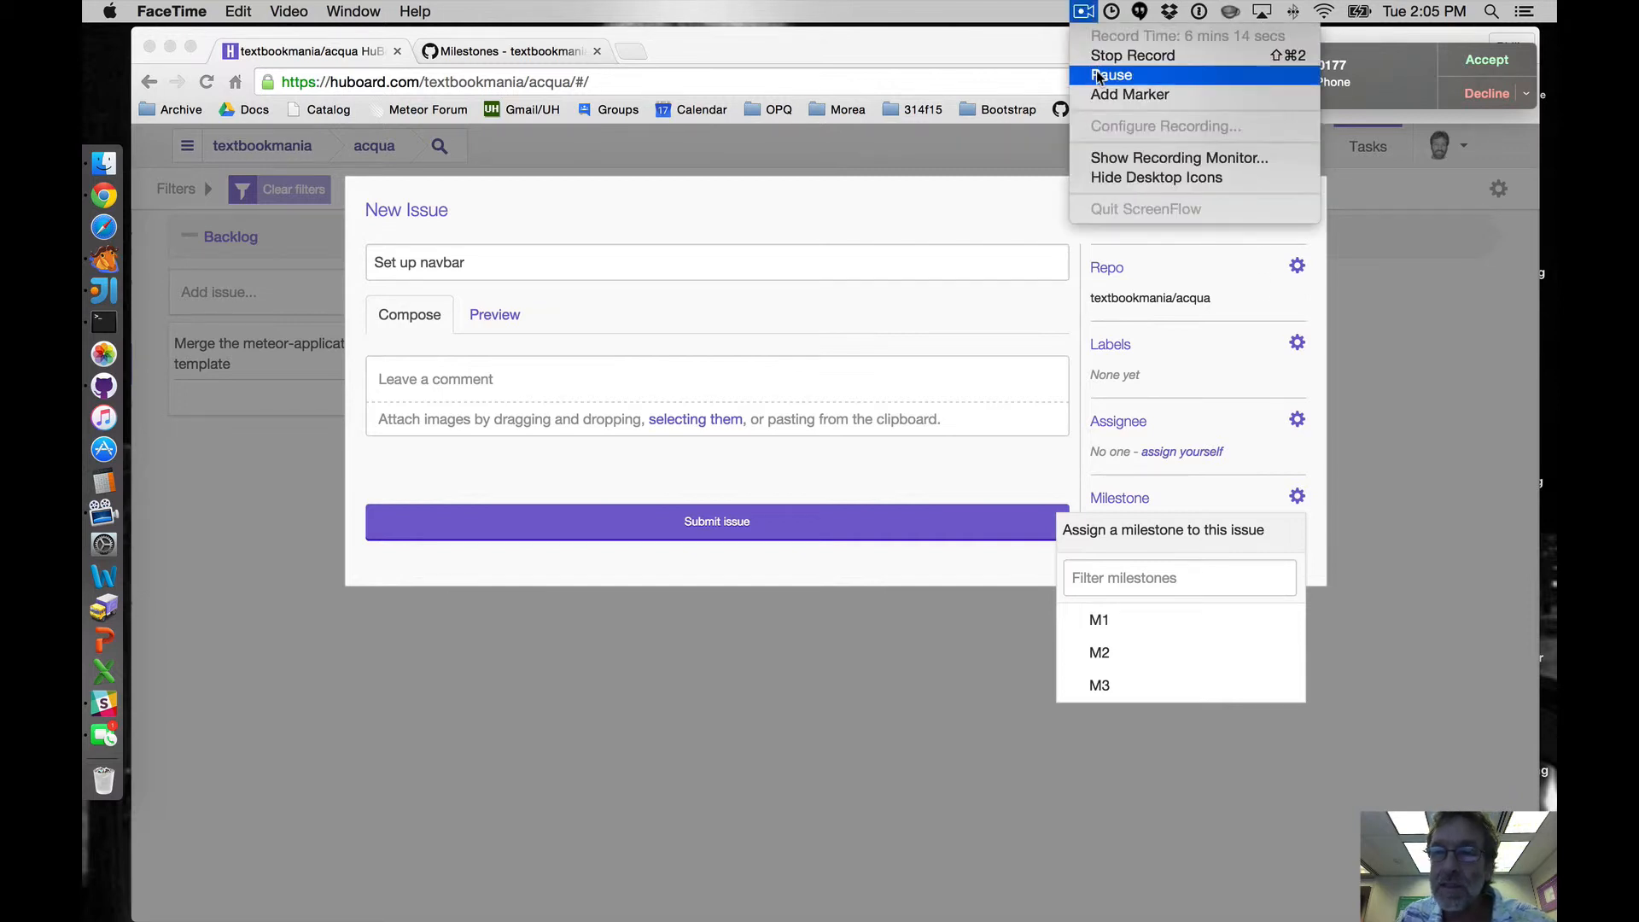
{"action": "left_click", "coordinate": [1099, 76]}
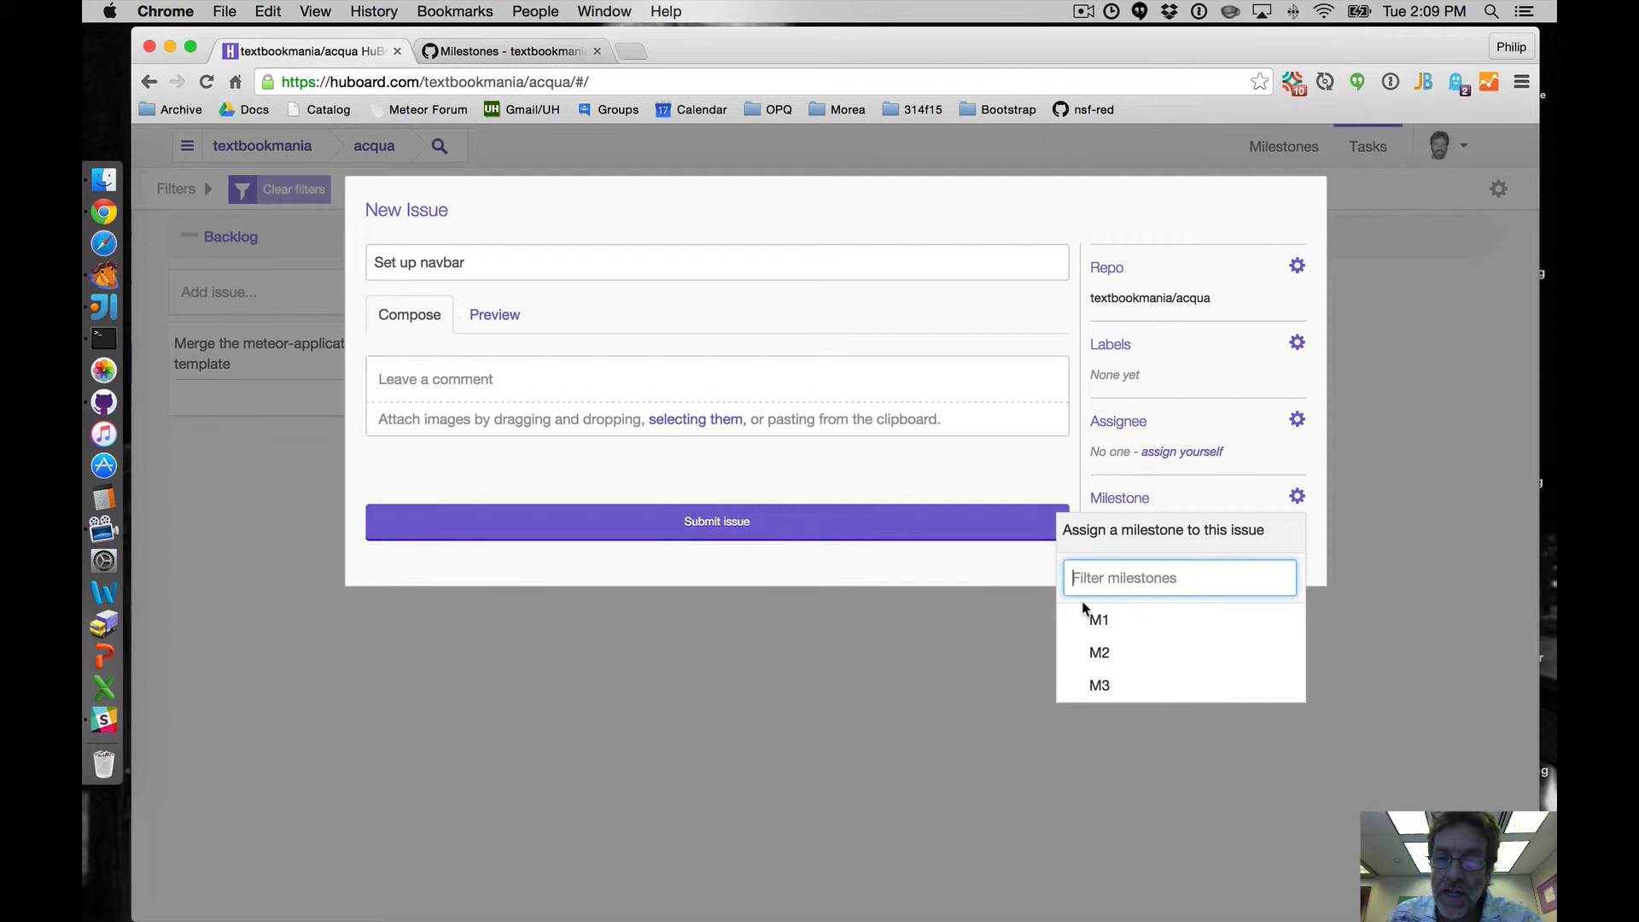
{"action": "left_click", "coordinate": [1099, 625]}
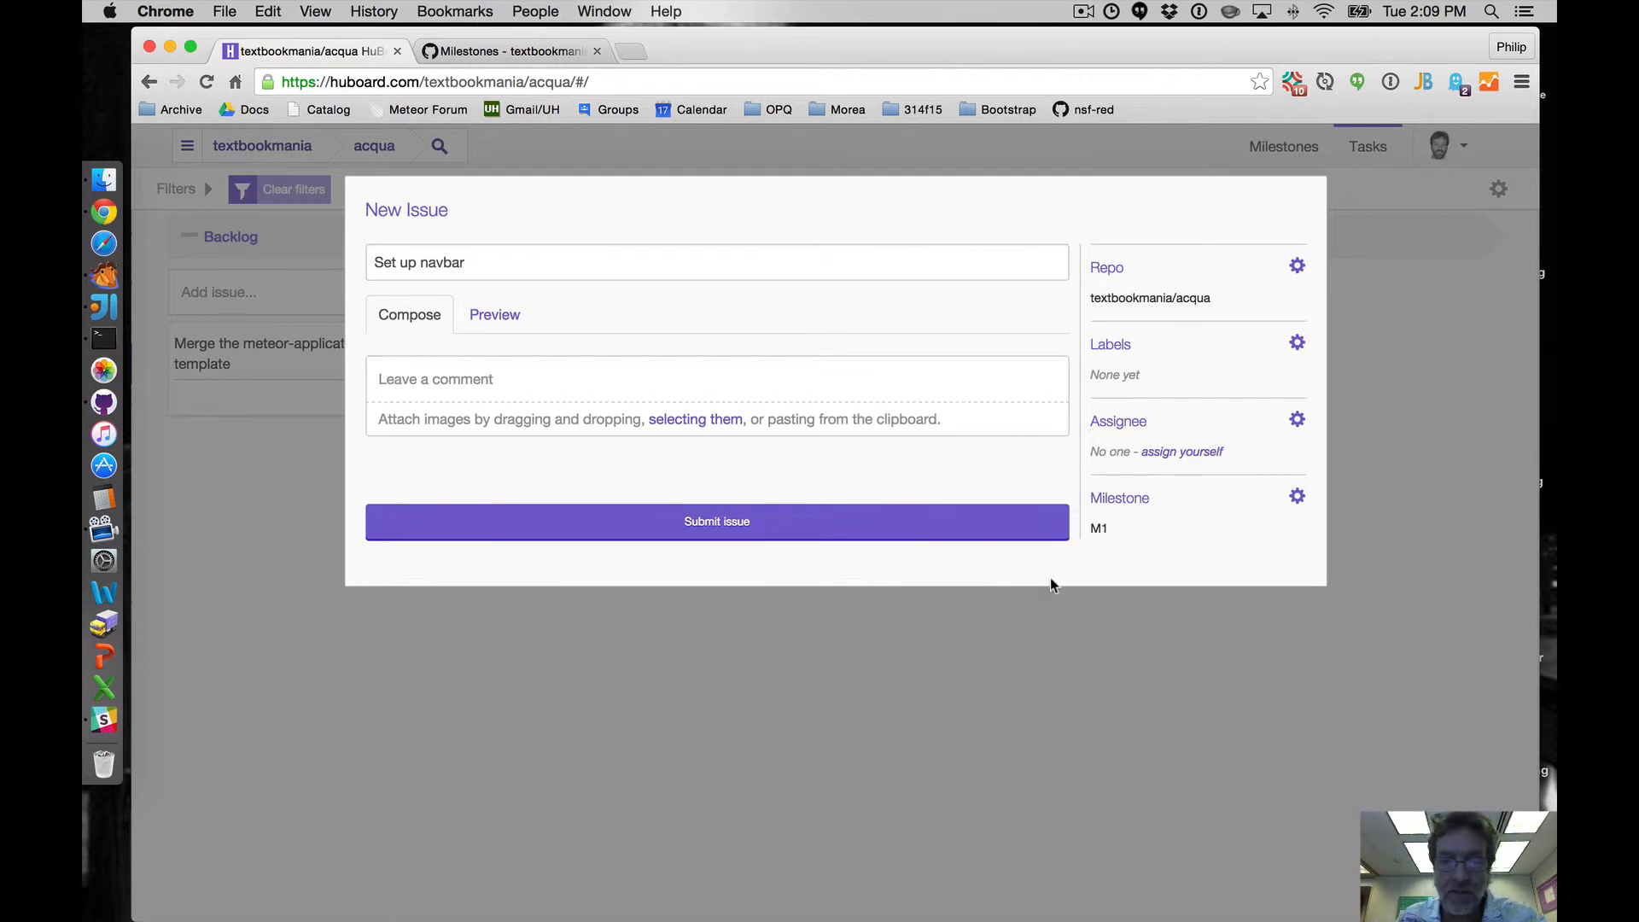
{"action": "left_click", "coordinate": [744, 523]}
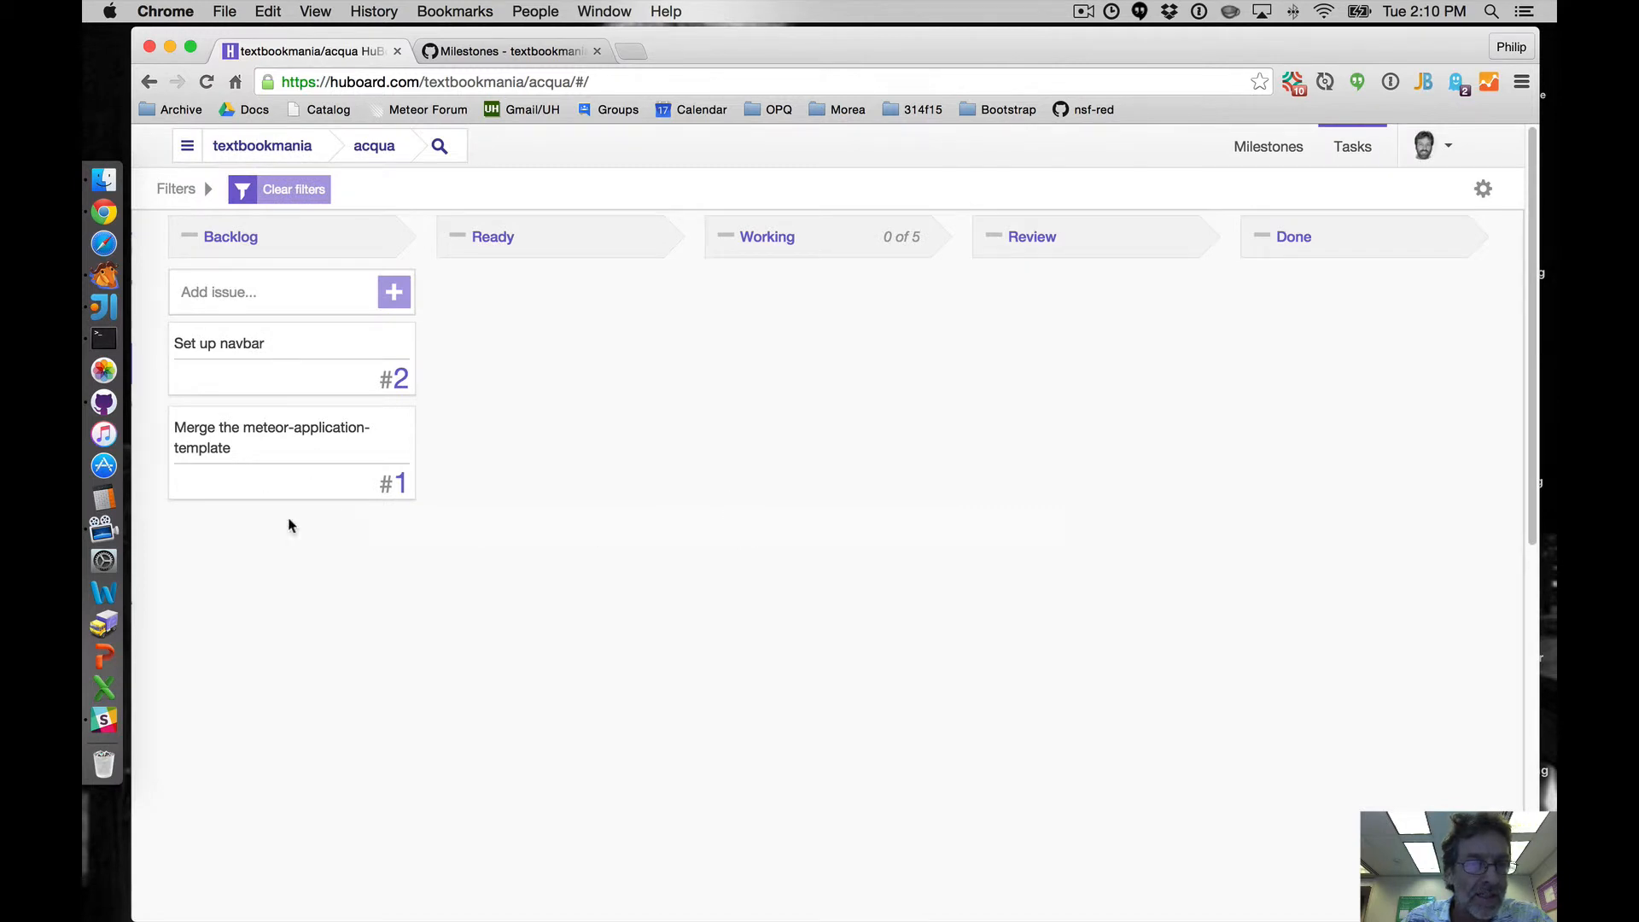
- Review acqua's issue list on GitHub, then return to the board
{"action": "left_click", "coordinate": [542, 50]}
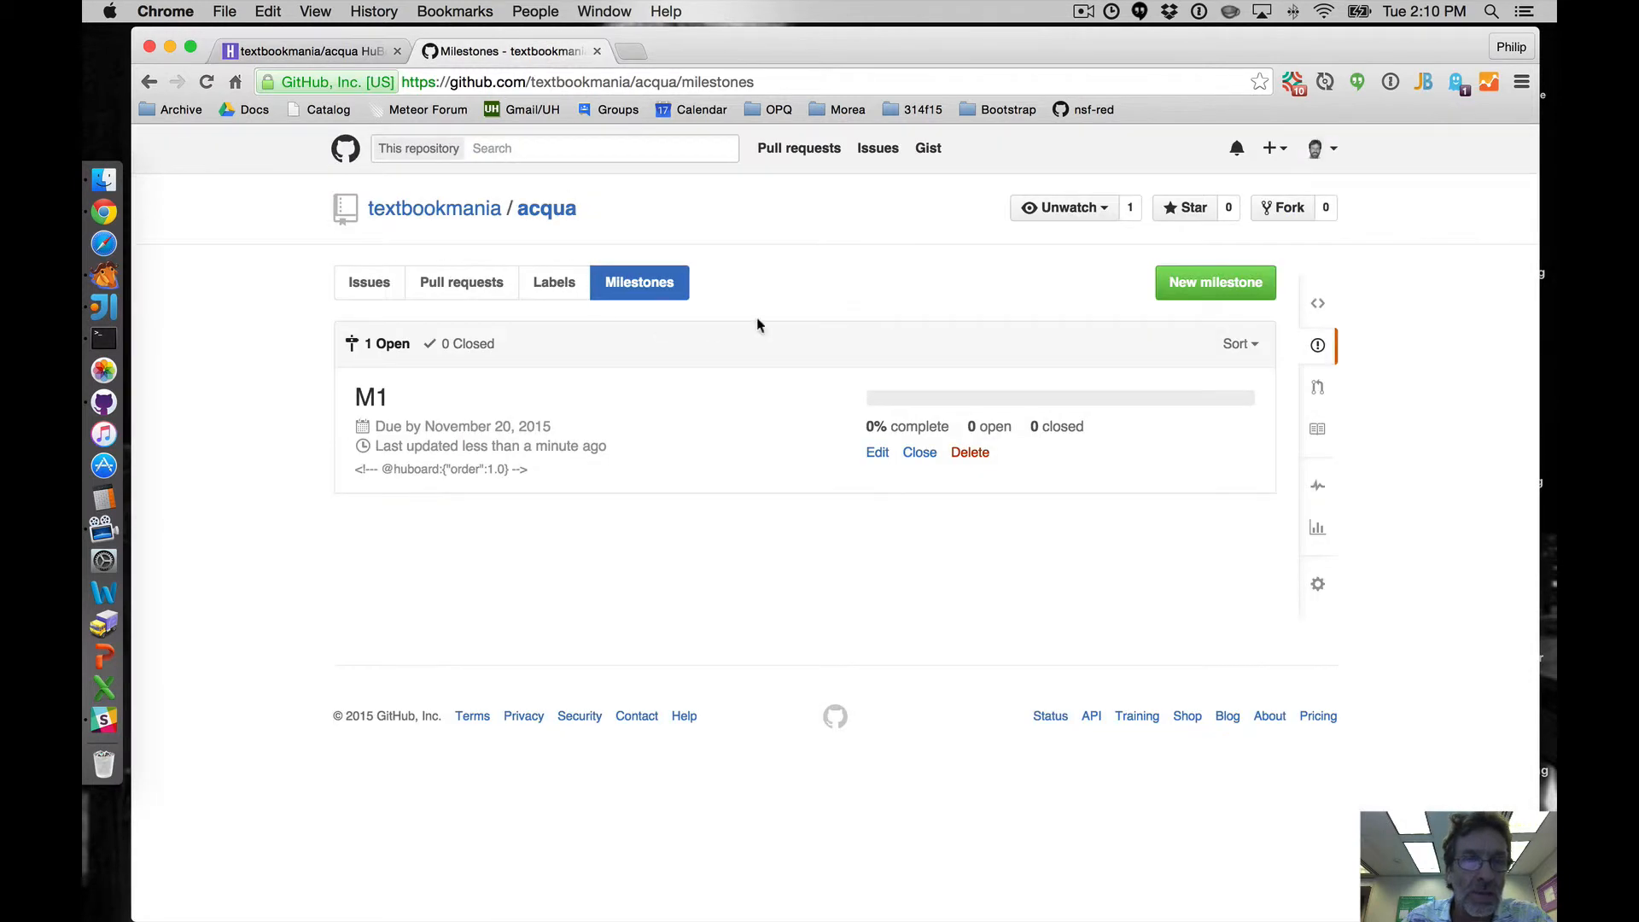
{"action": "left_click", "coordinate": [385, 291]}
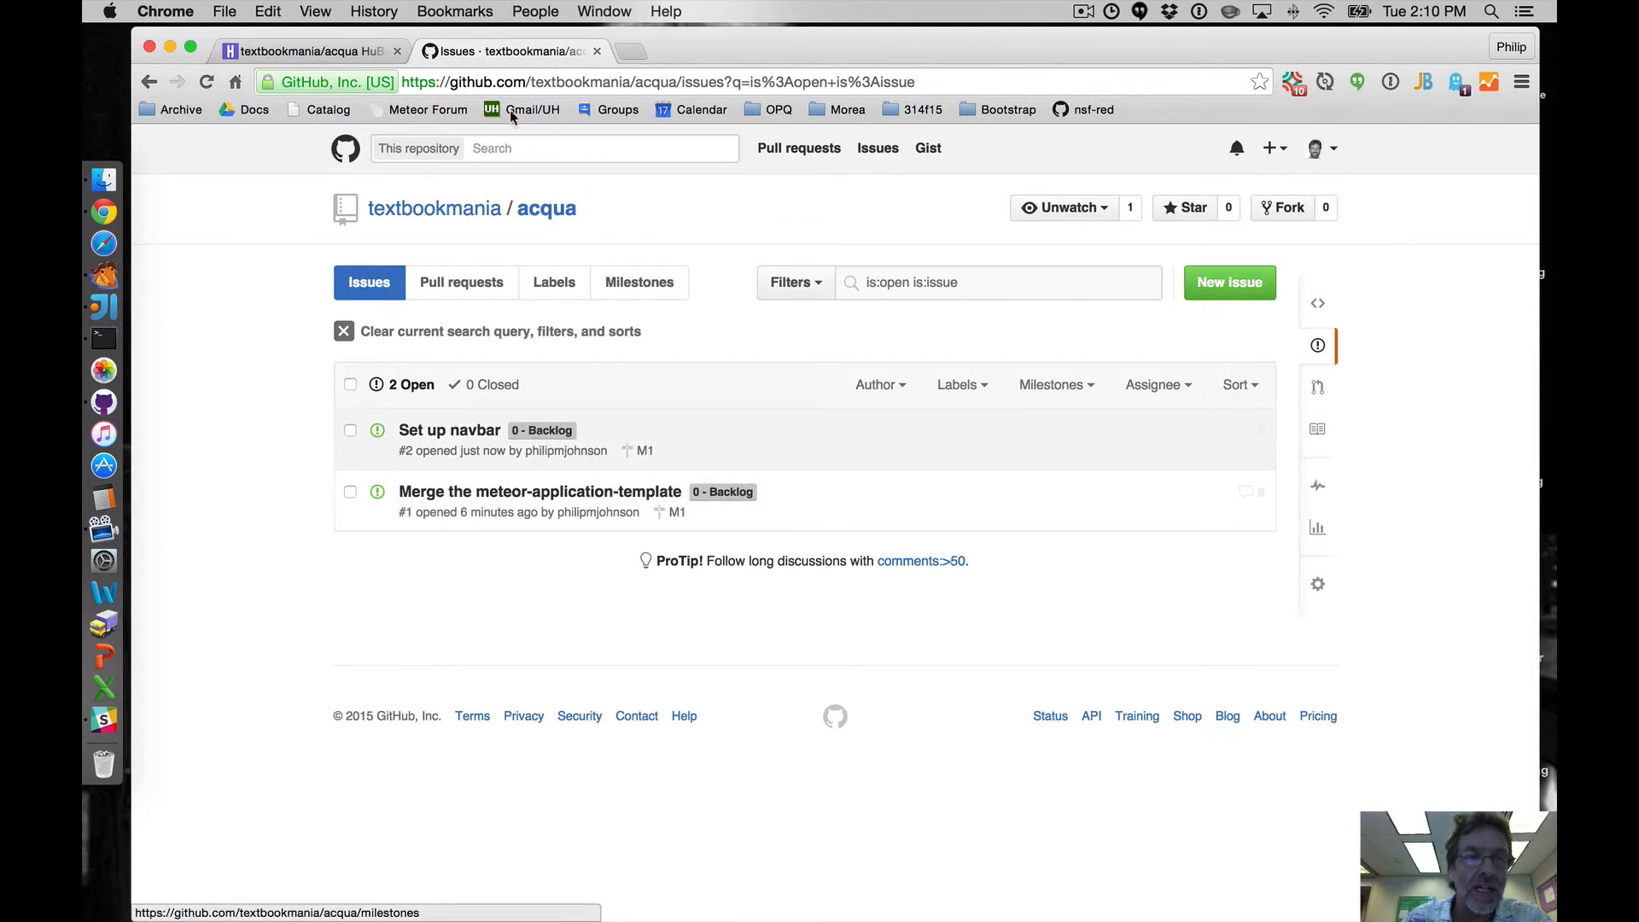
{"action": "left_click", "coordinate": [317, 53]}
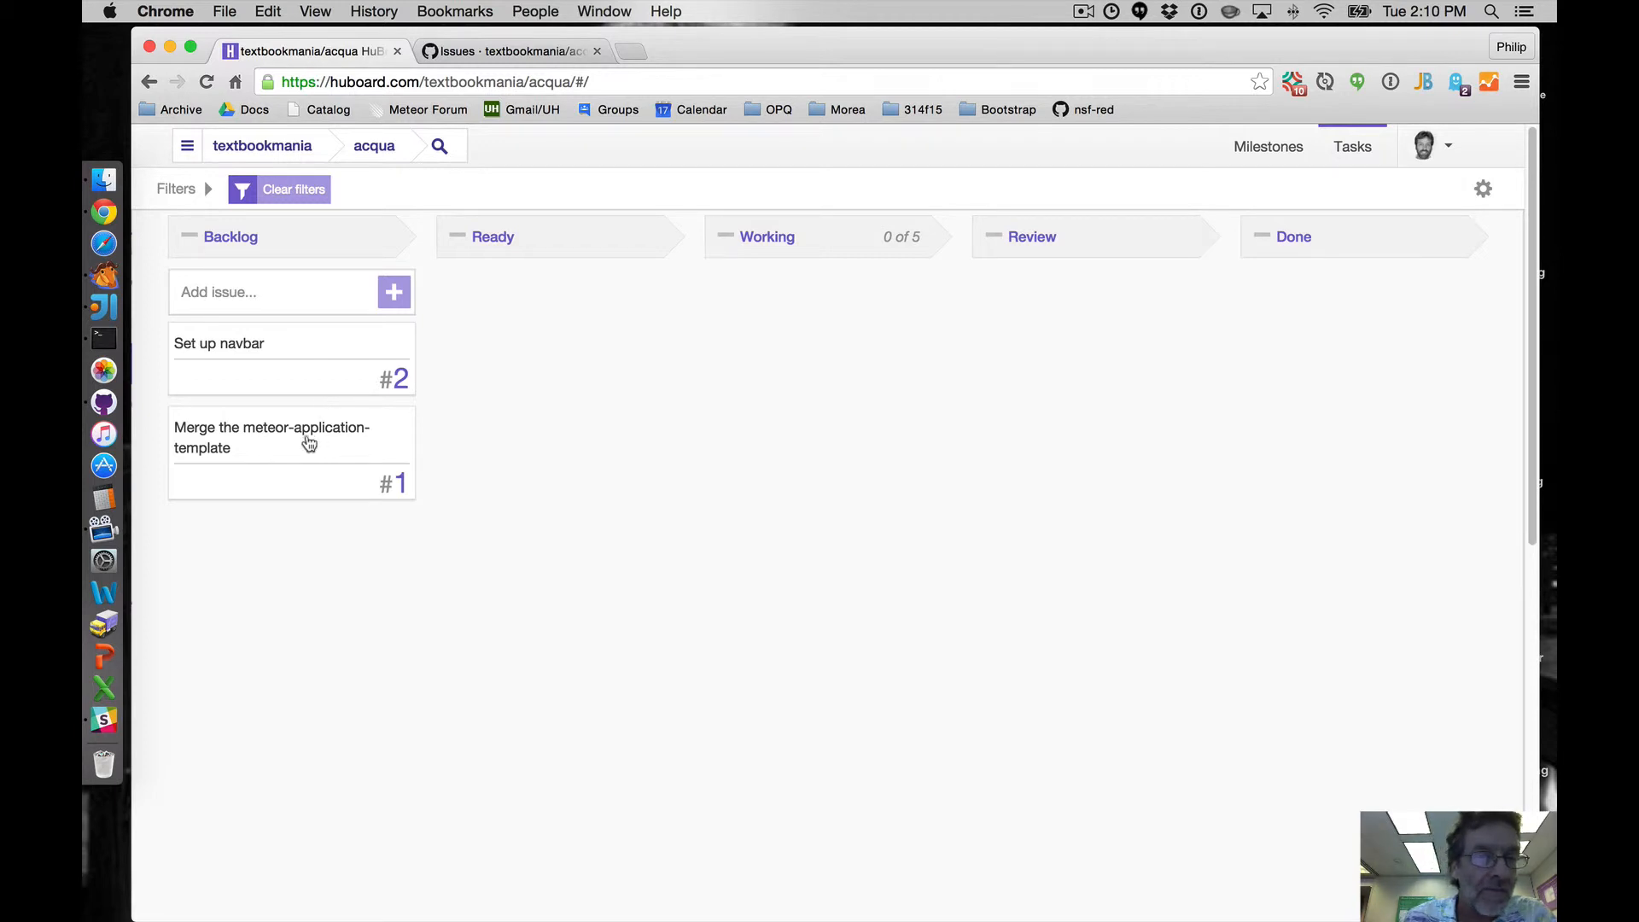
- Move the 'Merge the meteor-application-template' issue to Ready and assign it to yourself
{"action": "left_click_drag", "start_coordinate": [281, 432], "coordinate": [542, 325]}
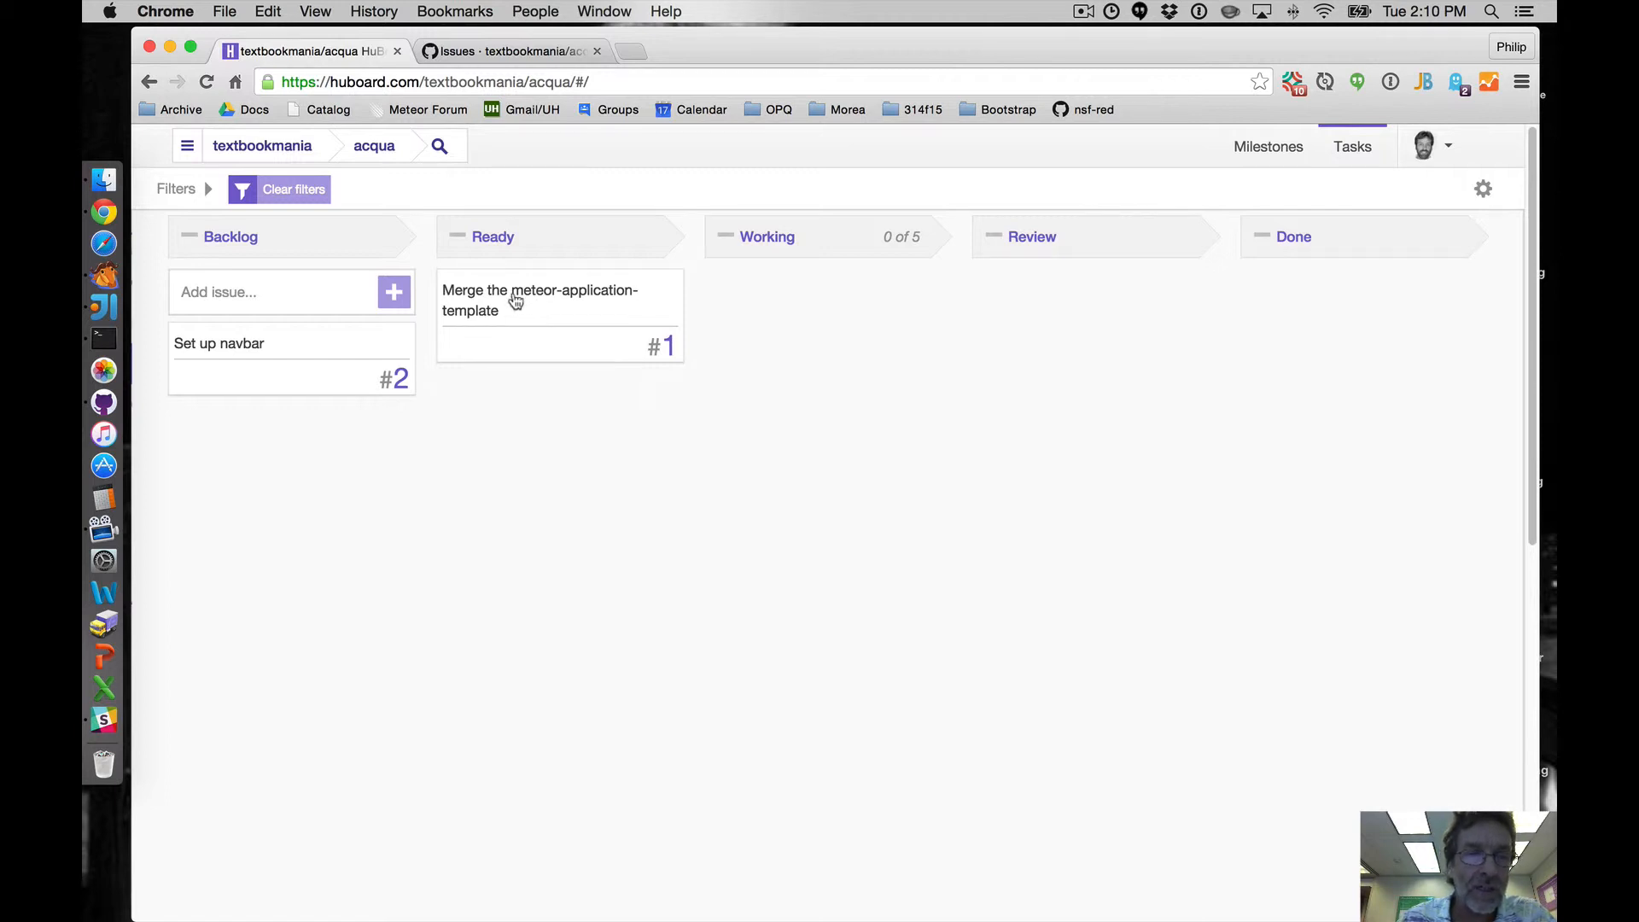
{"action": "left_click", "coordinate": [513, 299]}
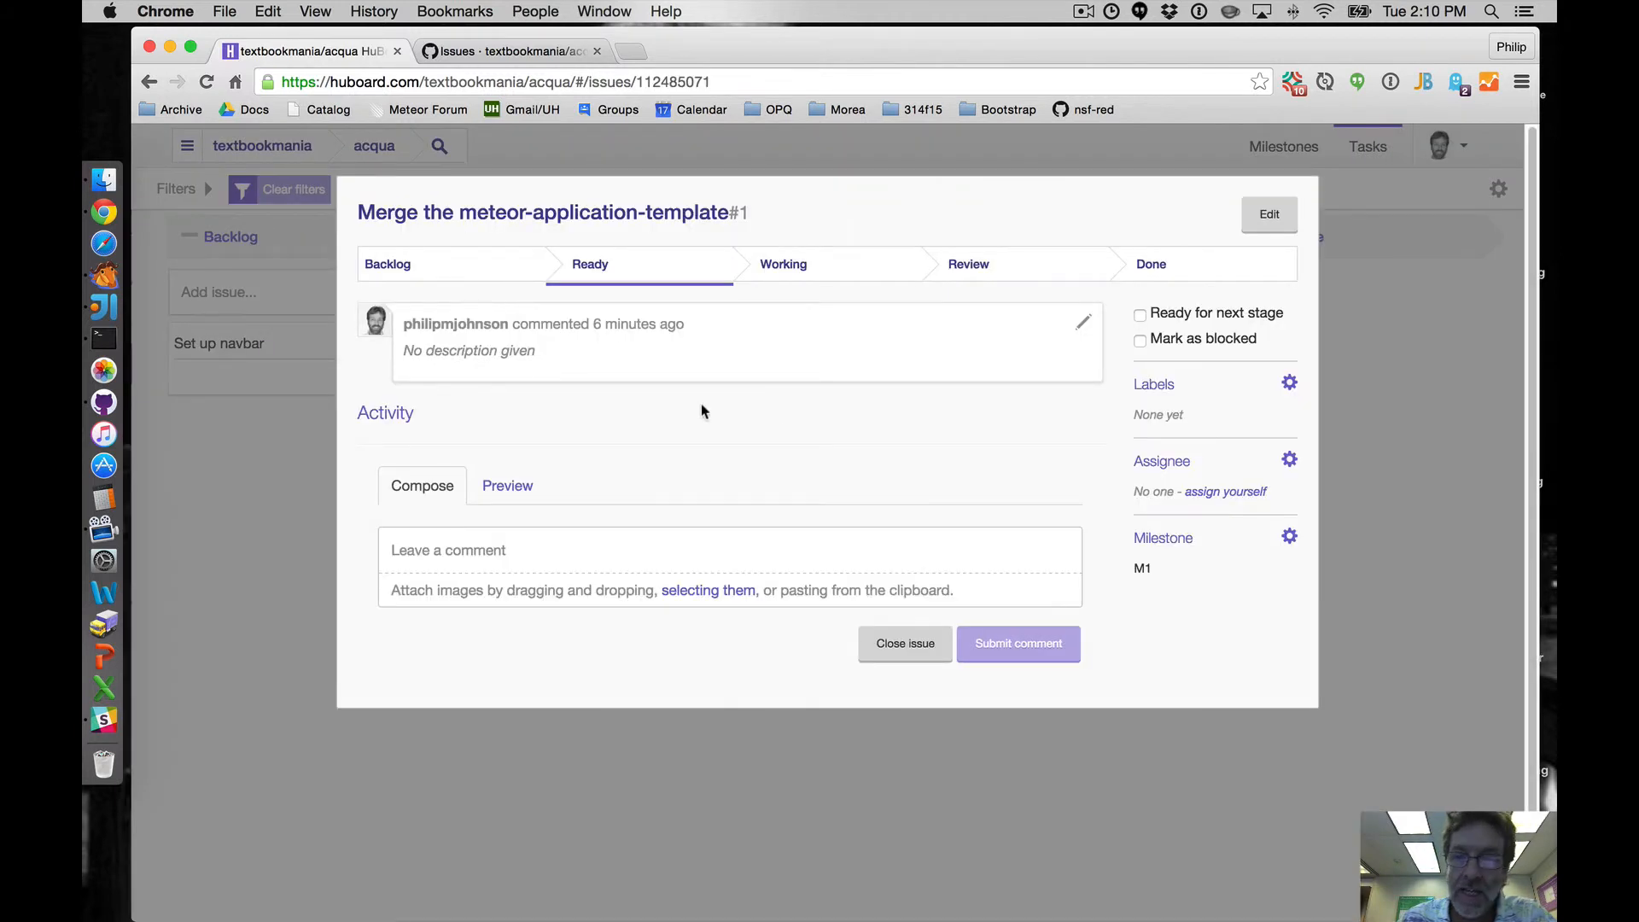
{"action": "left_click", "coordinate": [1288, 462]}
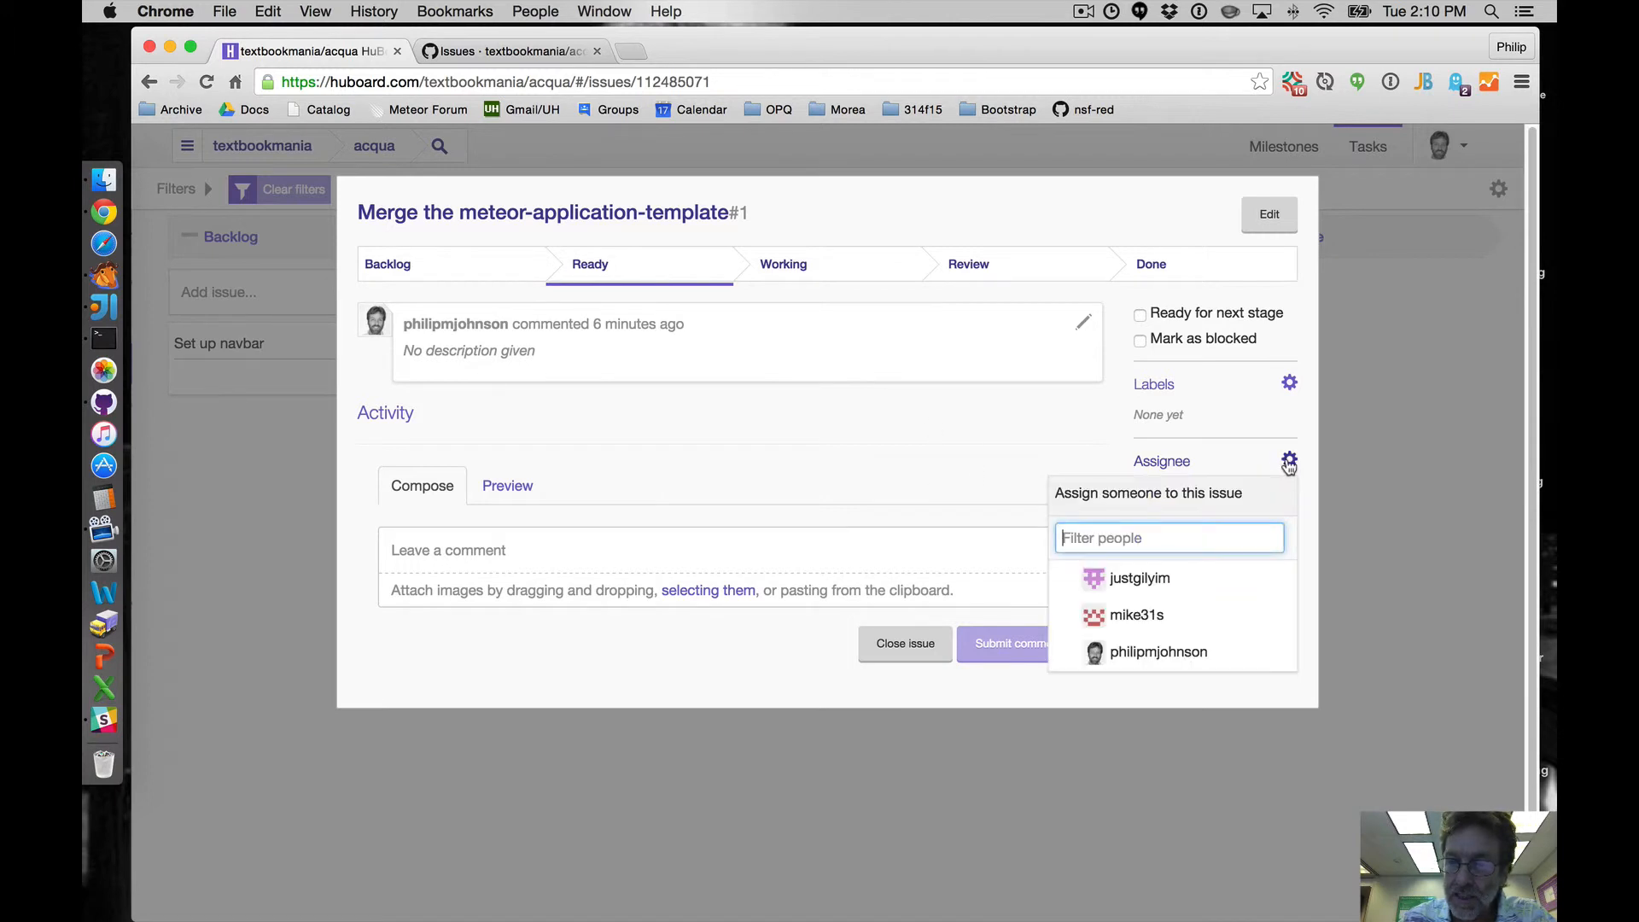
{"action": "left_click", "coordinate": [1144, 654]}
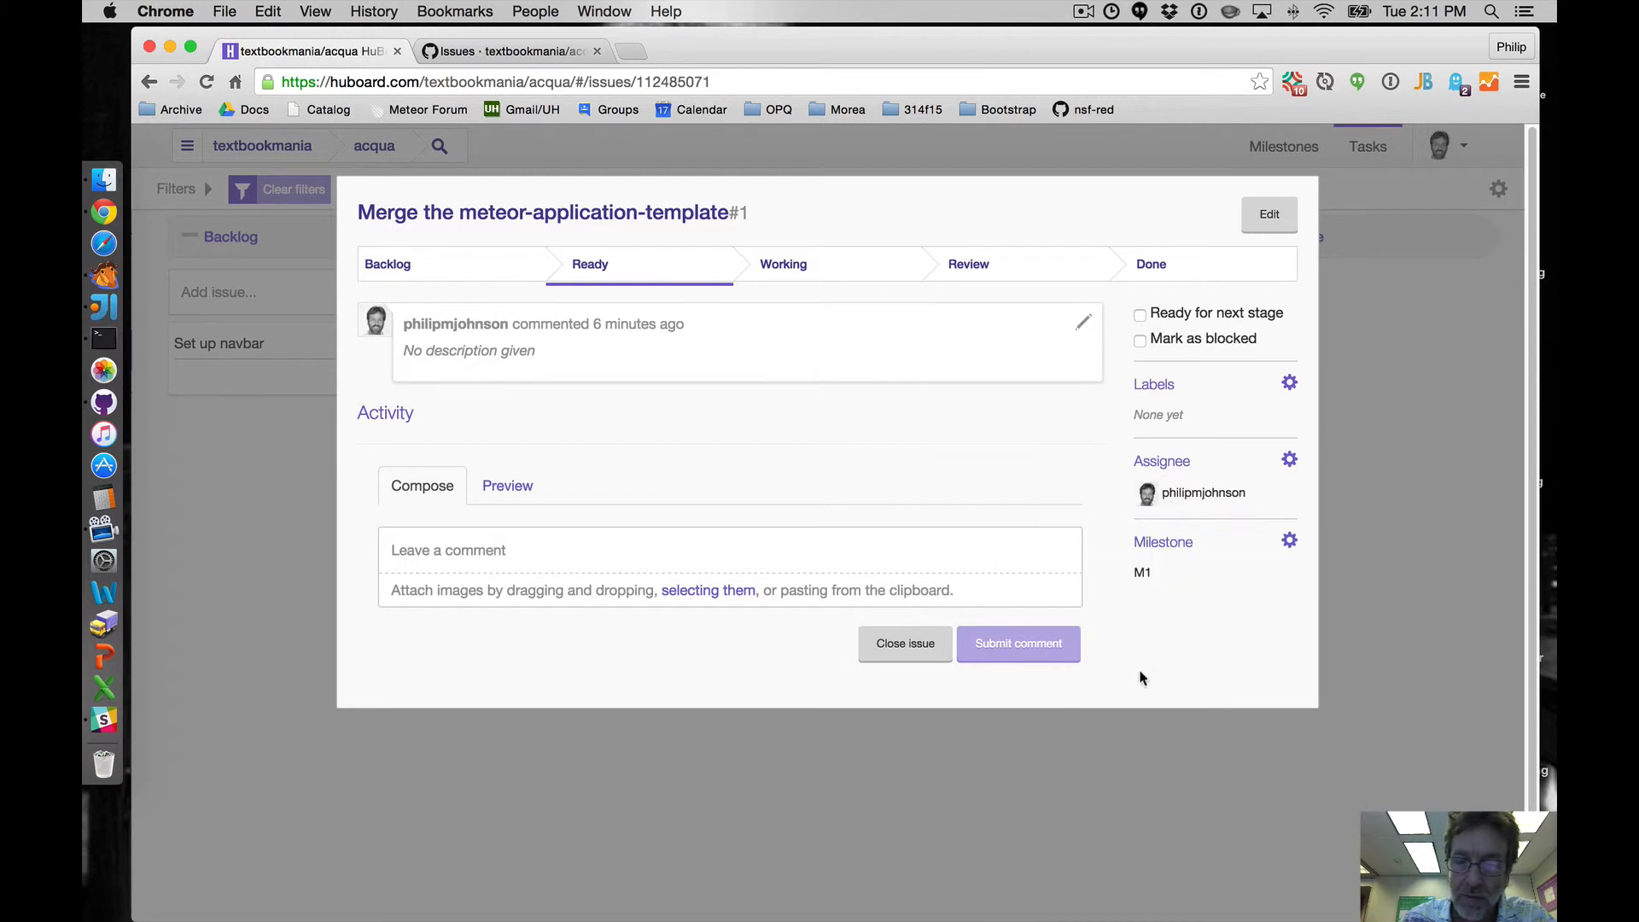
{"action": "left_click", "coordinate": [1096, 789]}
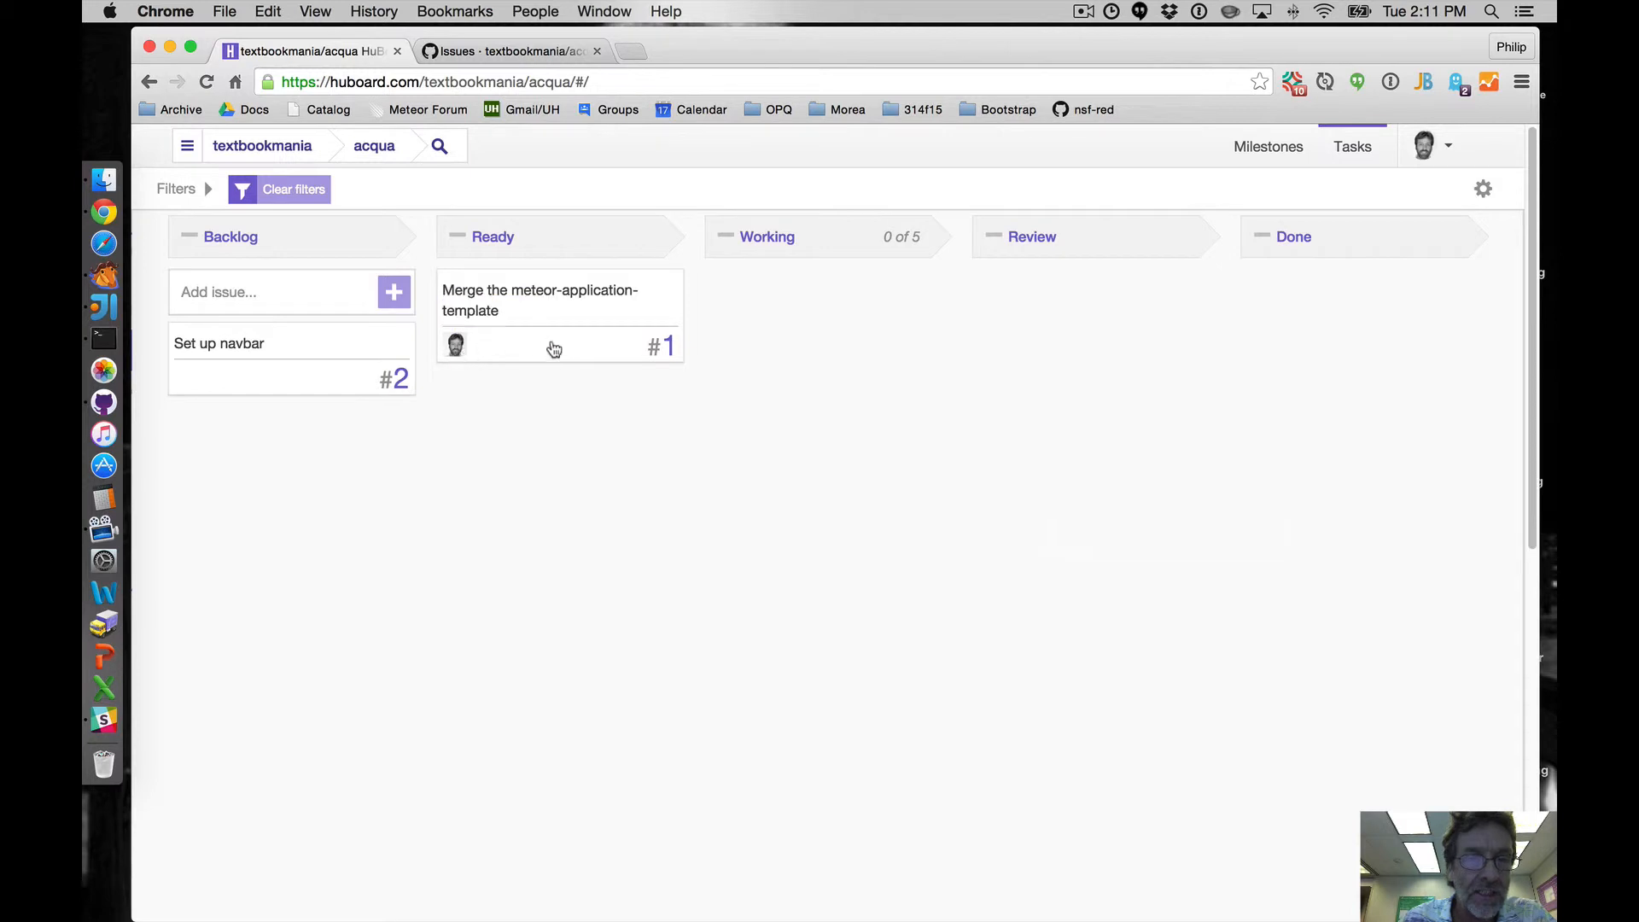
- Move the 'Set up navbar' issue to Ready and assign it to a teammate other than yourself
{"action": "left_click_drag", "start_coordinate": [218, 344], "coordinate": [488, 309]}
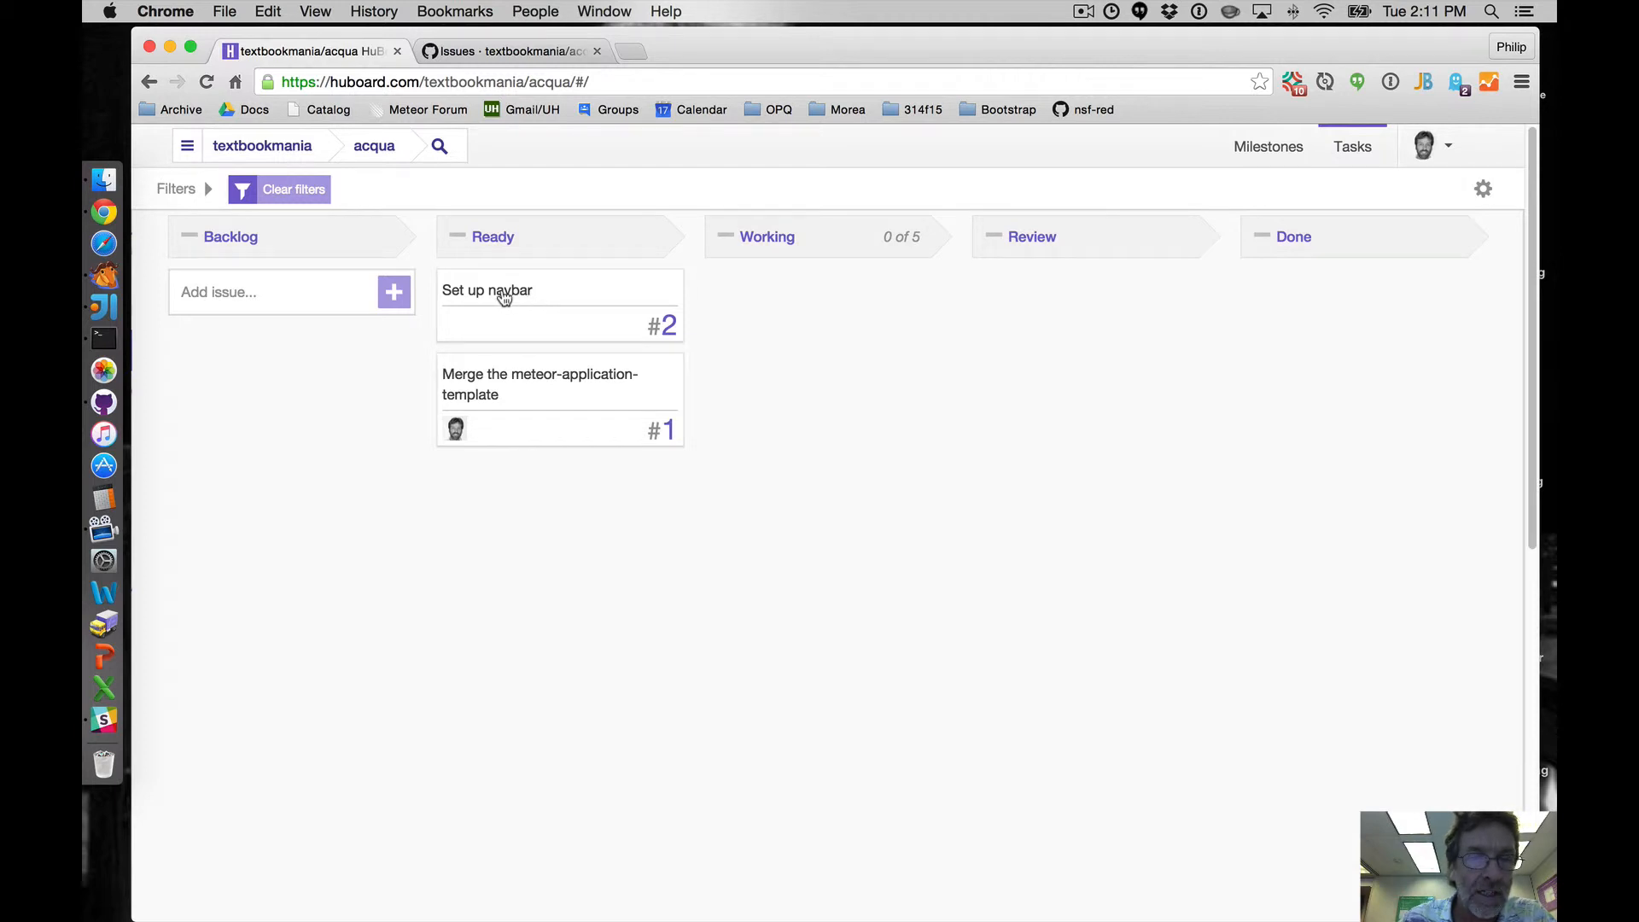
{"action": "left_click", "coordinate": [504, 294]}
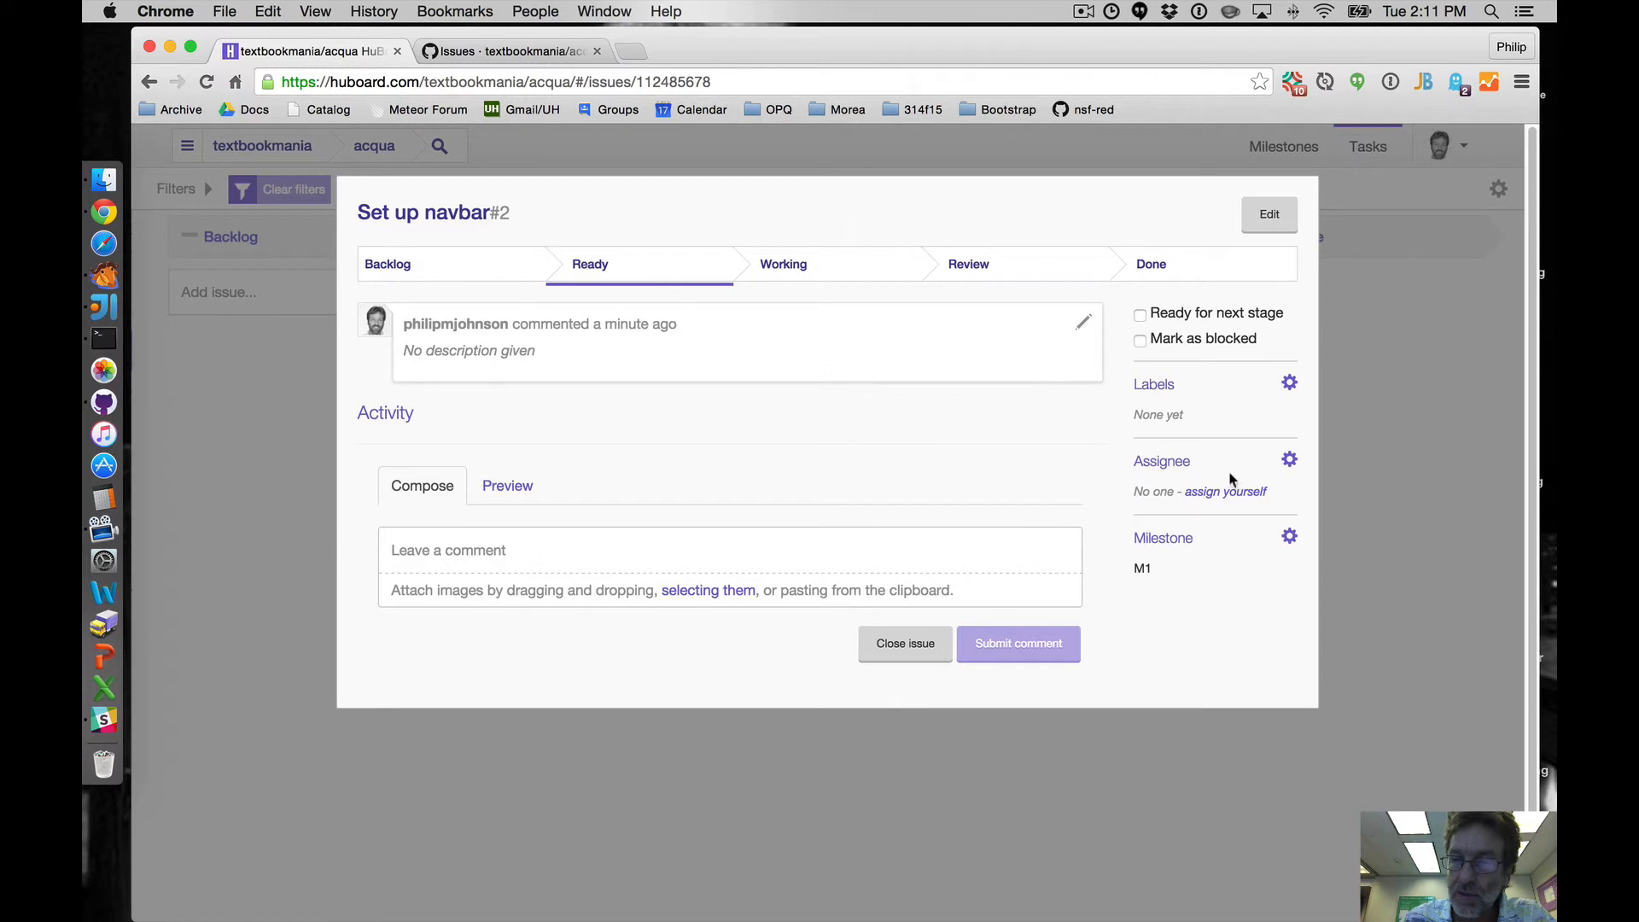
{"action": "left_click", "coordinate": [1288, 460]}
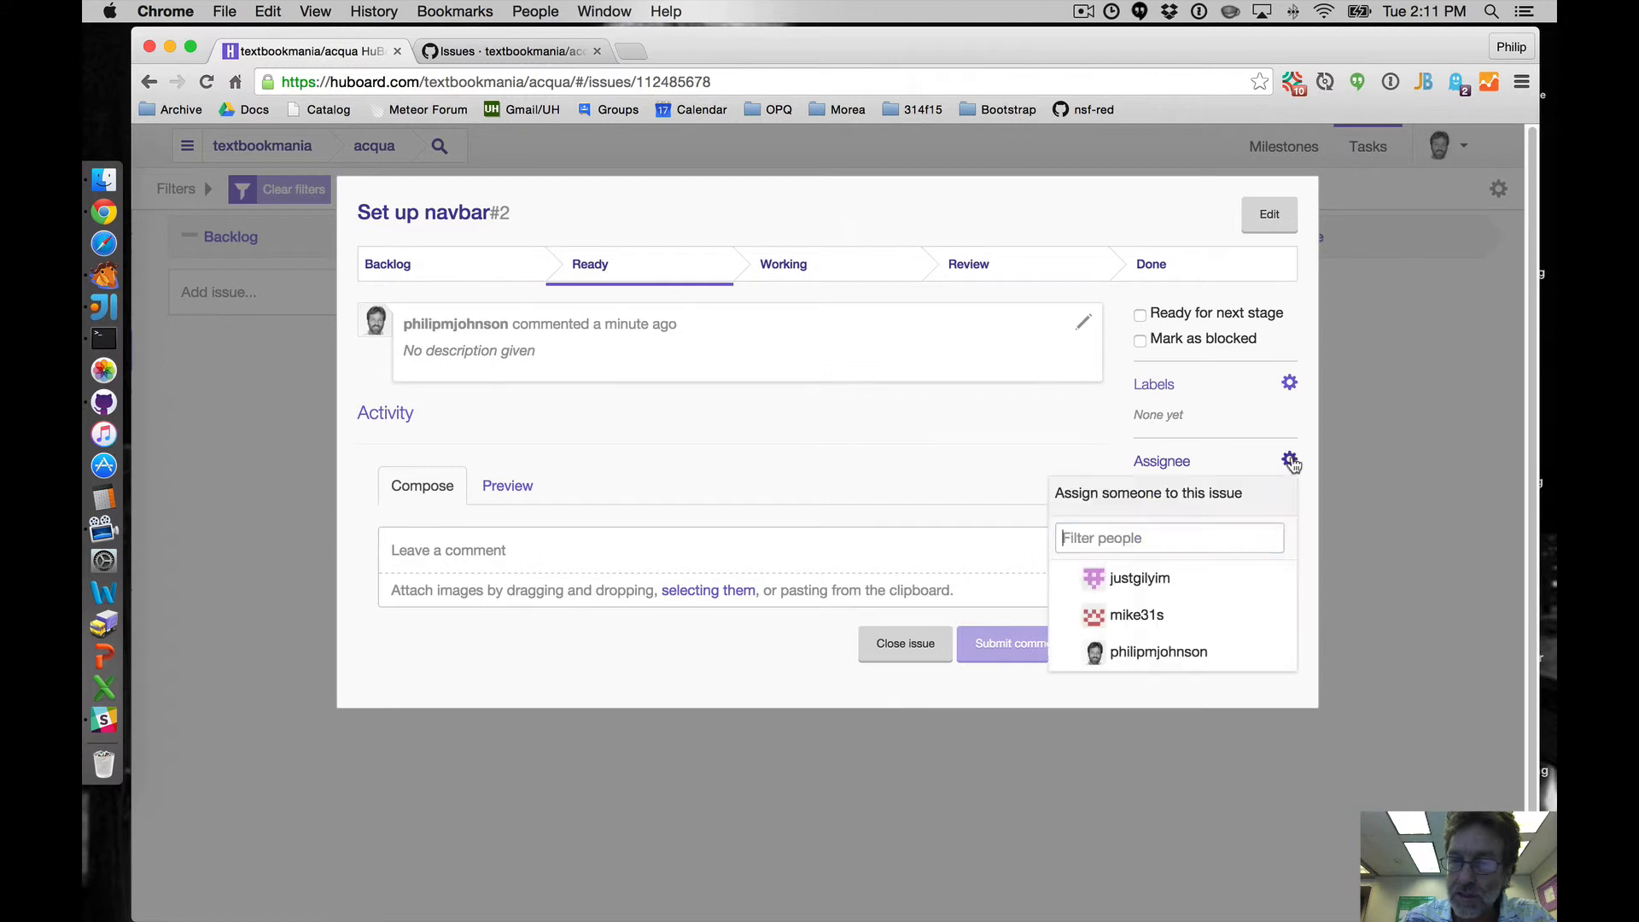
{"action": "left_click", "coordinate": [1128, 619]}
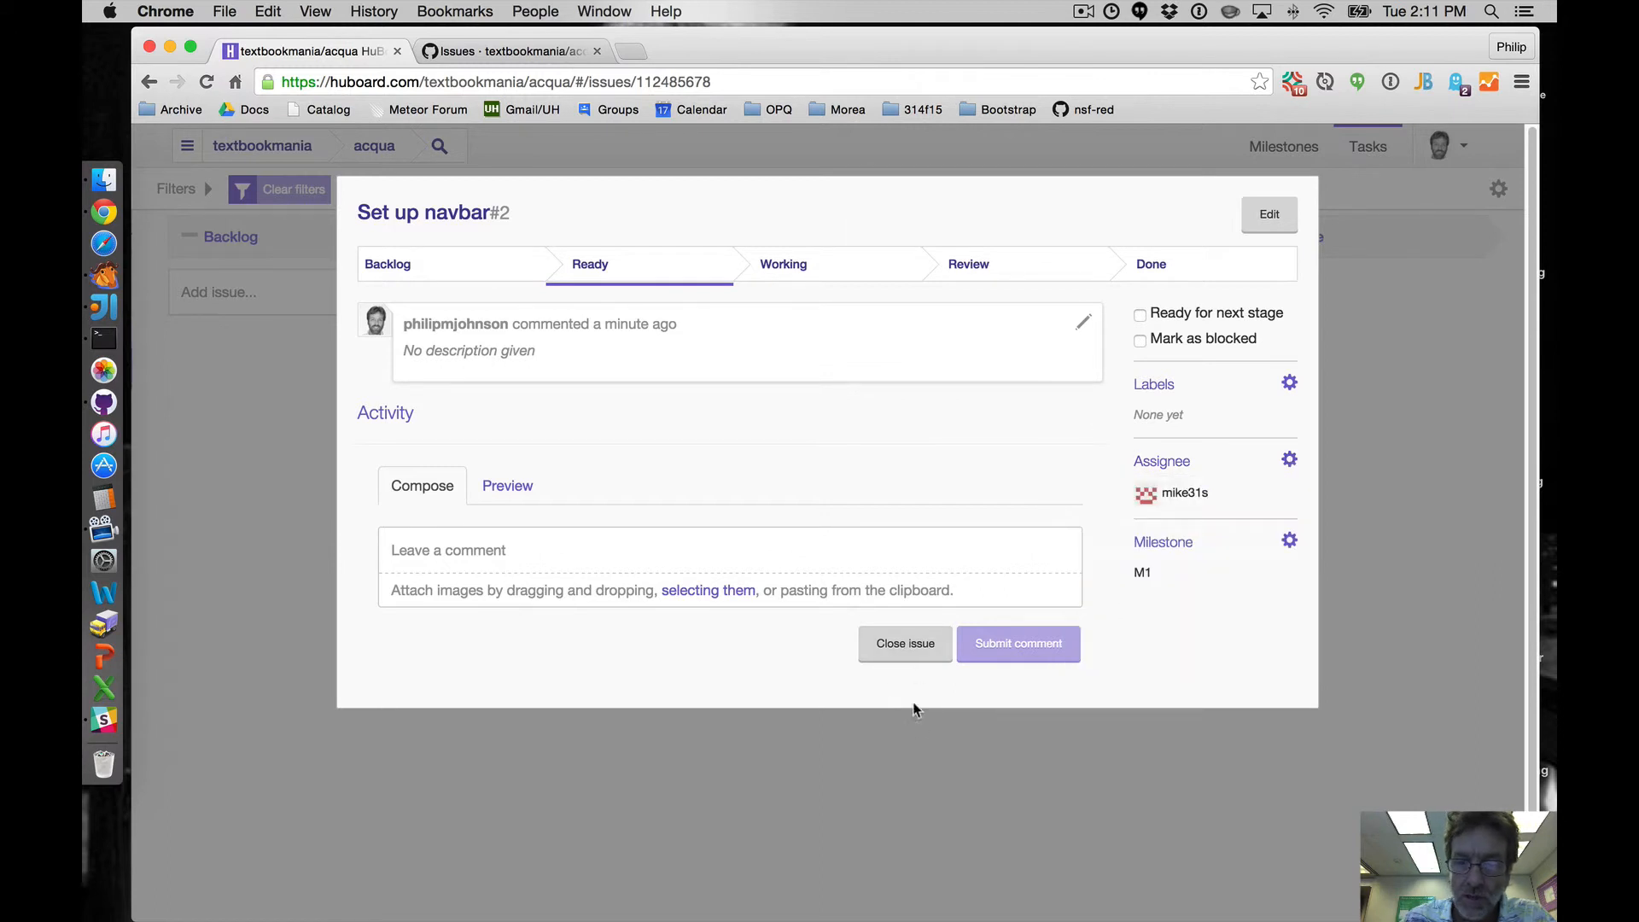
{"action": "left_click", "coordinate": [925, 744]}
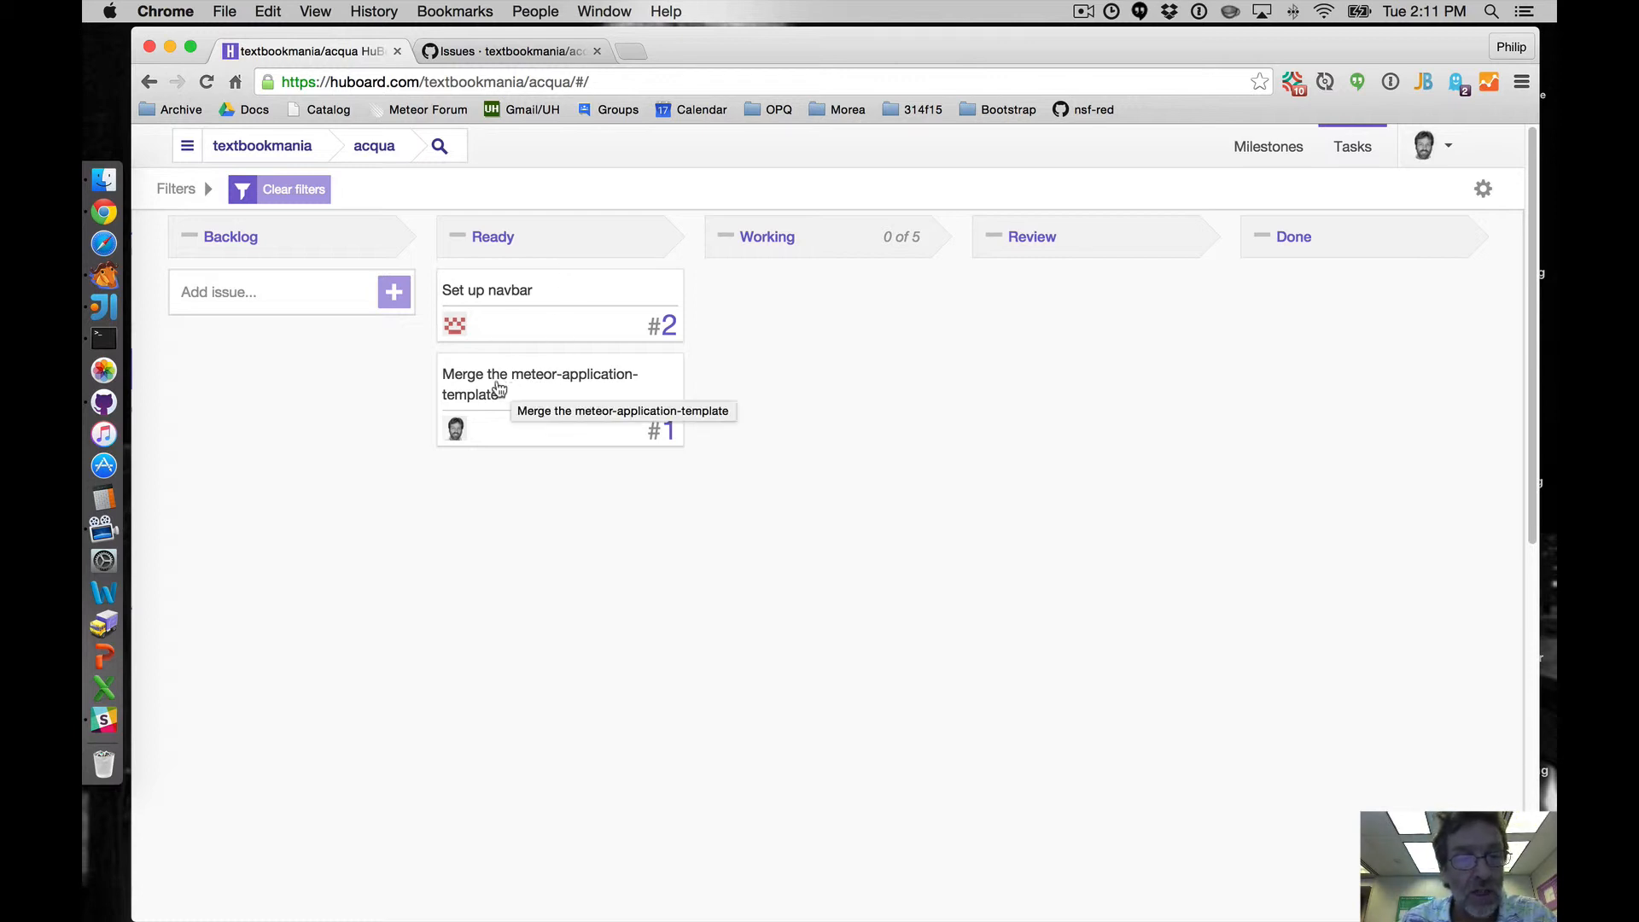
- Move the 'Merge the meteor-application-template' issue to Working, then reload acqua's GitHub issue list to check its labels
{"action": "left_click_drag", "start_coordinate": [513, 391], "coordinate": [817, 422]}
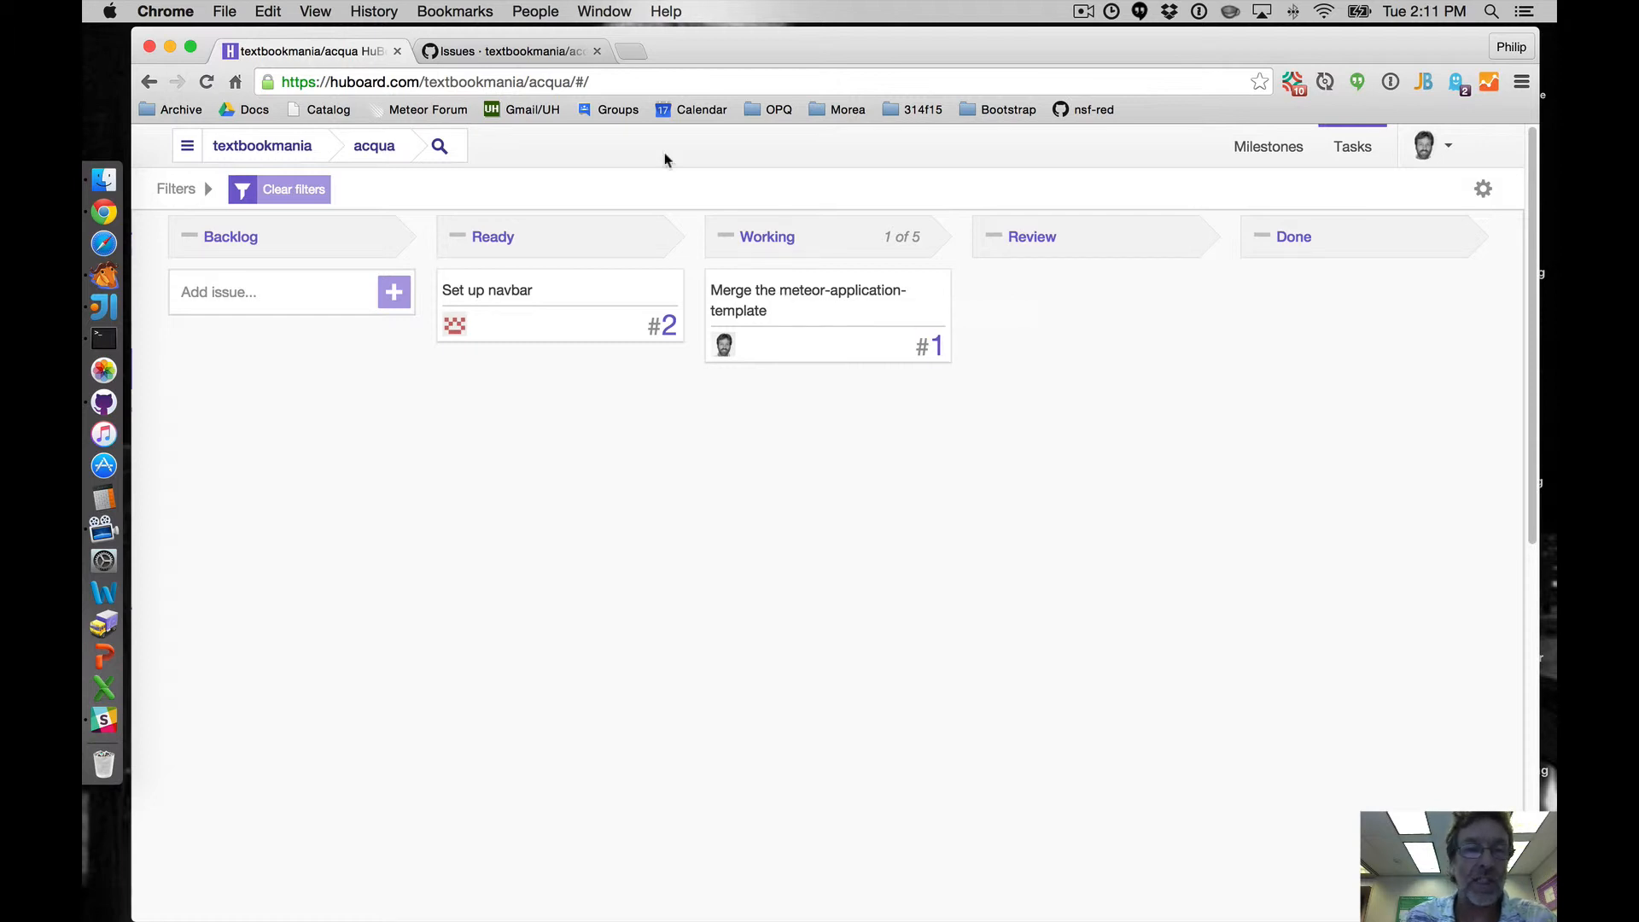
{"action": "left_click", "coordinate": [496, 53]}
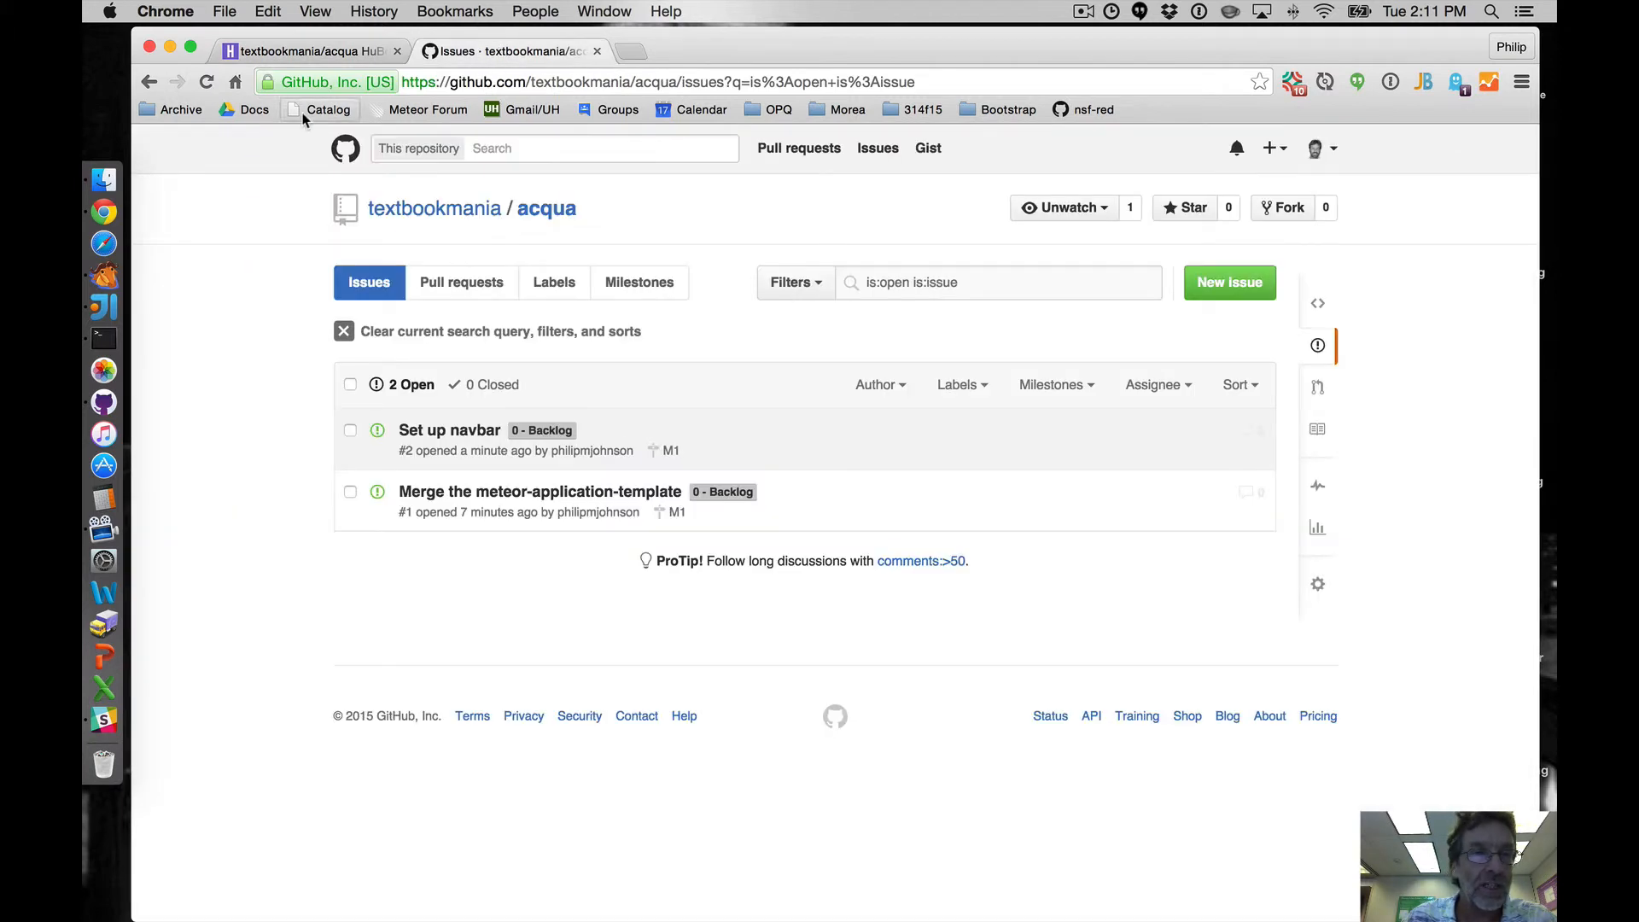
{"action": "left_click", "coordinate": [211, 82]}
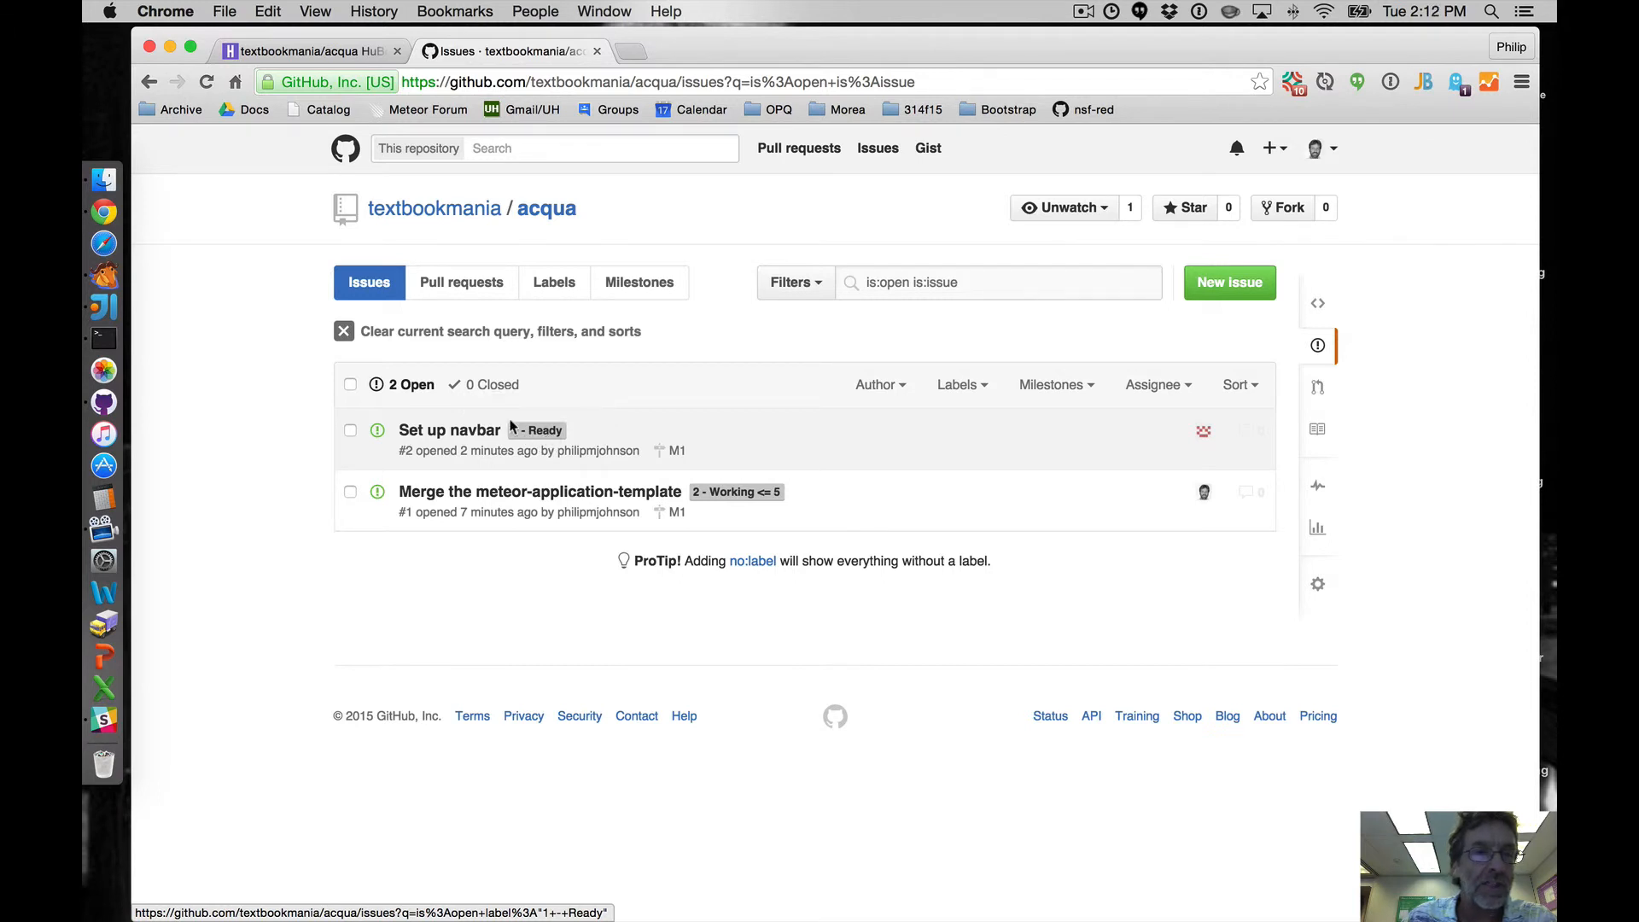
{"action": "left_click", "coordinate": [296, 53]}
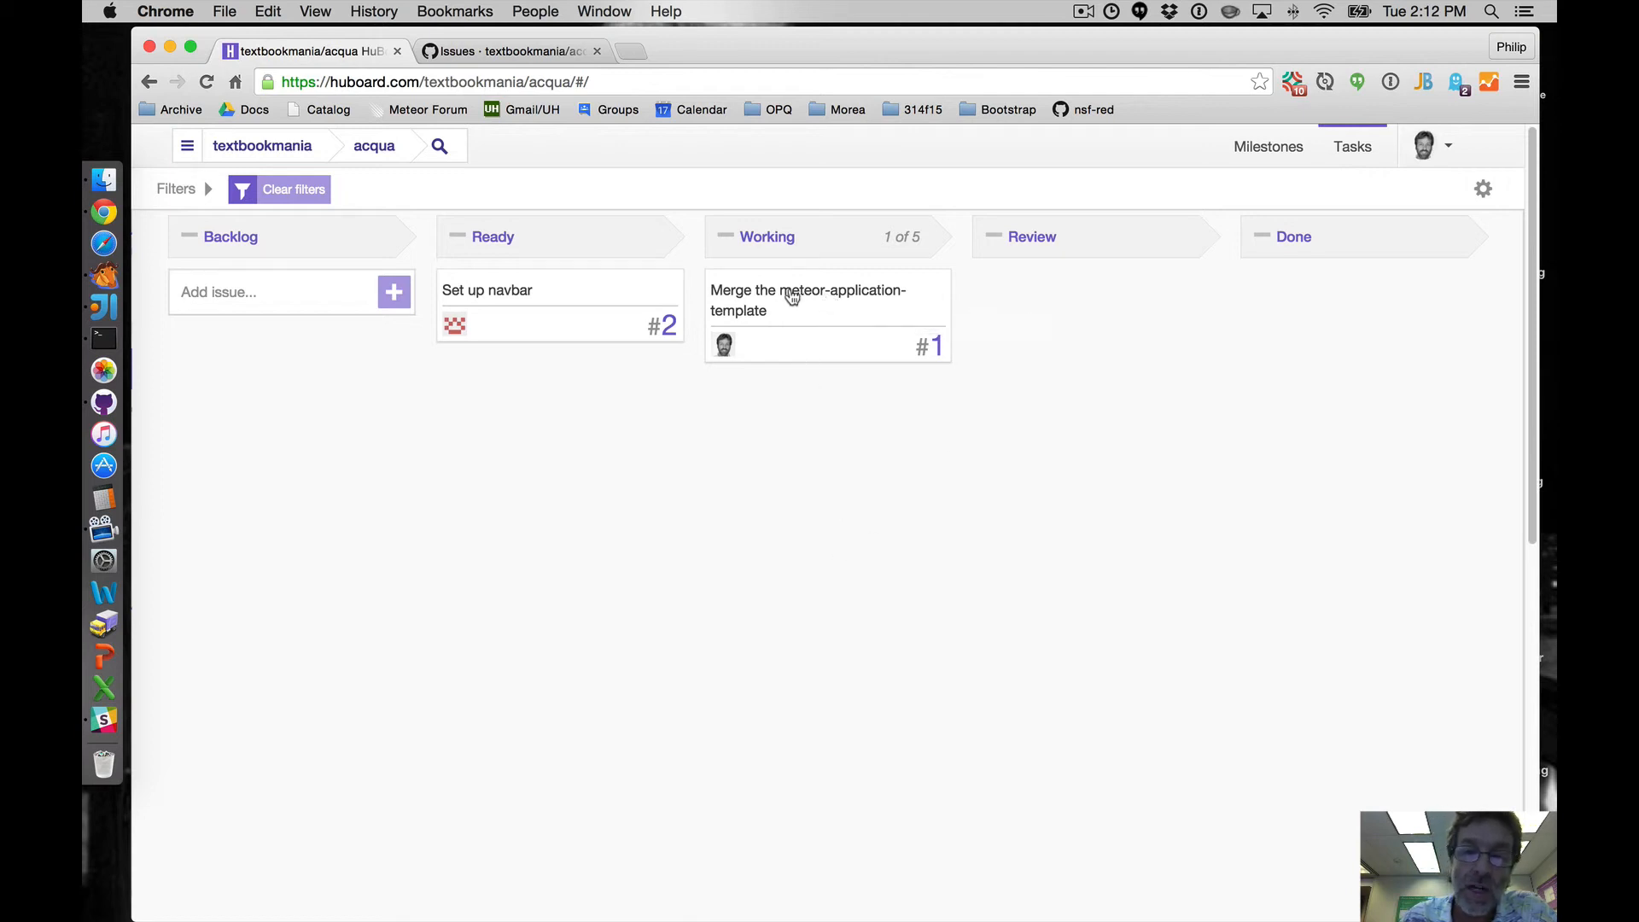
- Move the 'Merge the meteor-application-template' issue through Review into Done and close it
{"action": "left_click_drag", "start_coordinate": [768, 304], "coordinate": [1037, 296]}
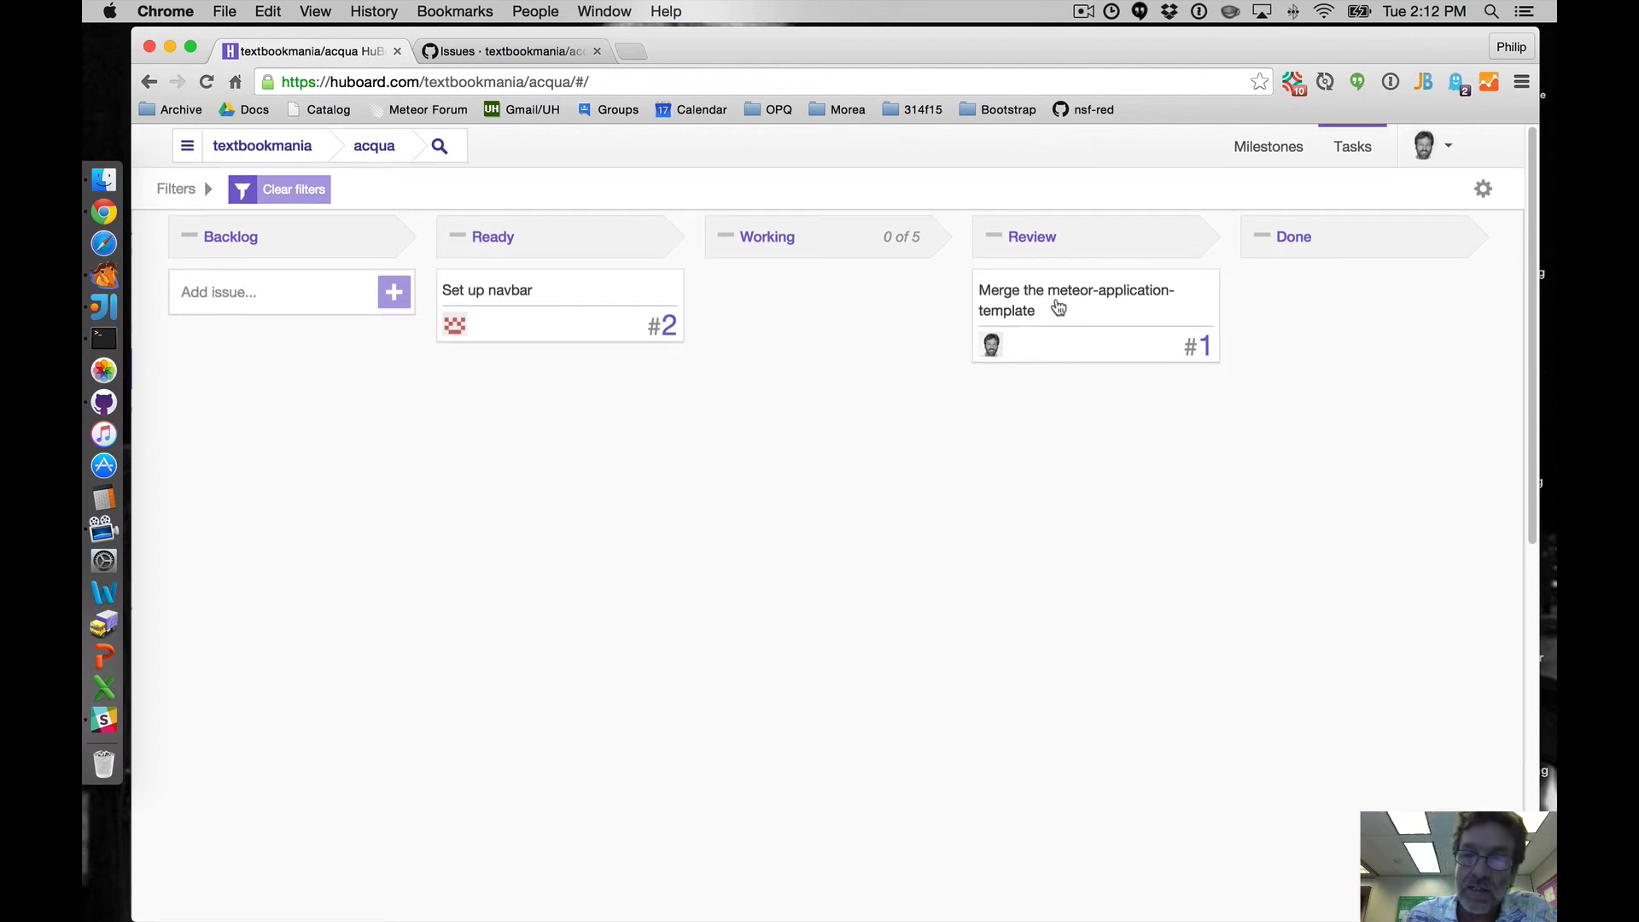
{"action": "left_click_drag", "start_coordinate": [1059, 307], "coordinate": [1281, 286]}
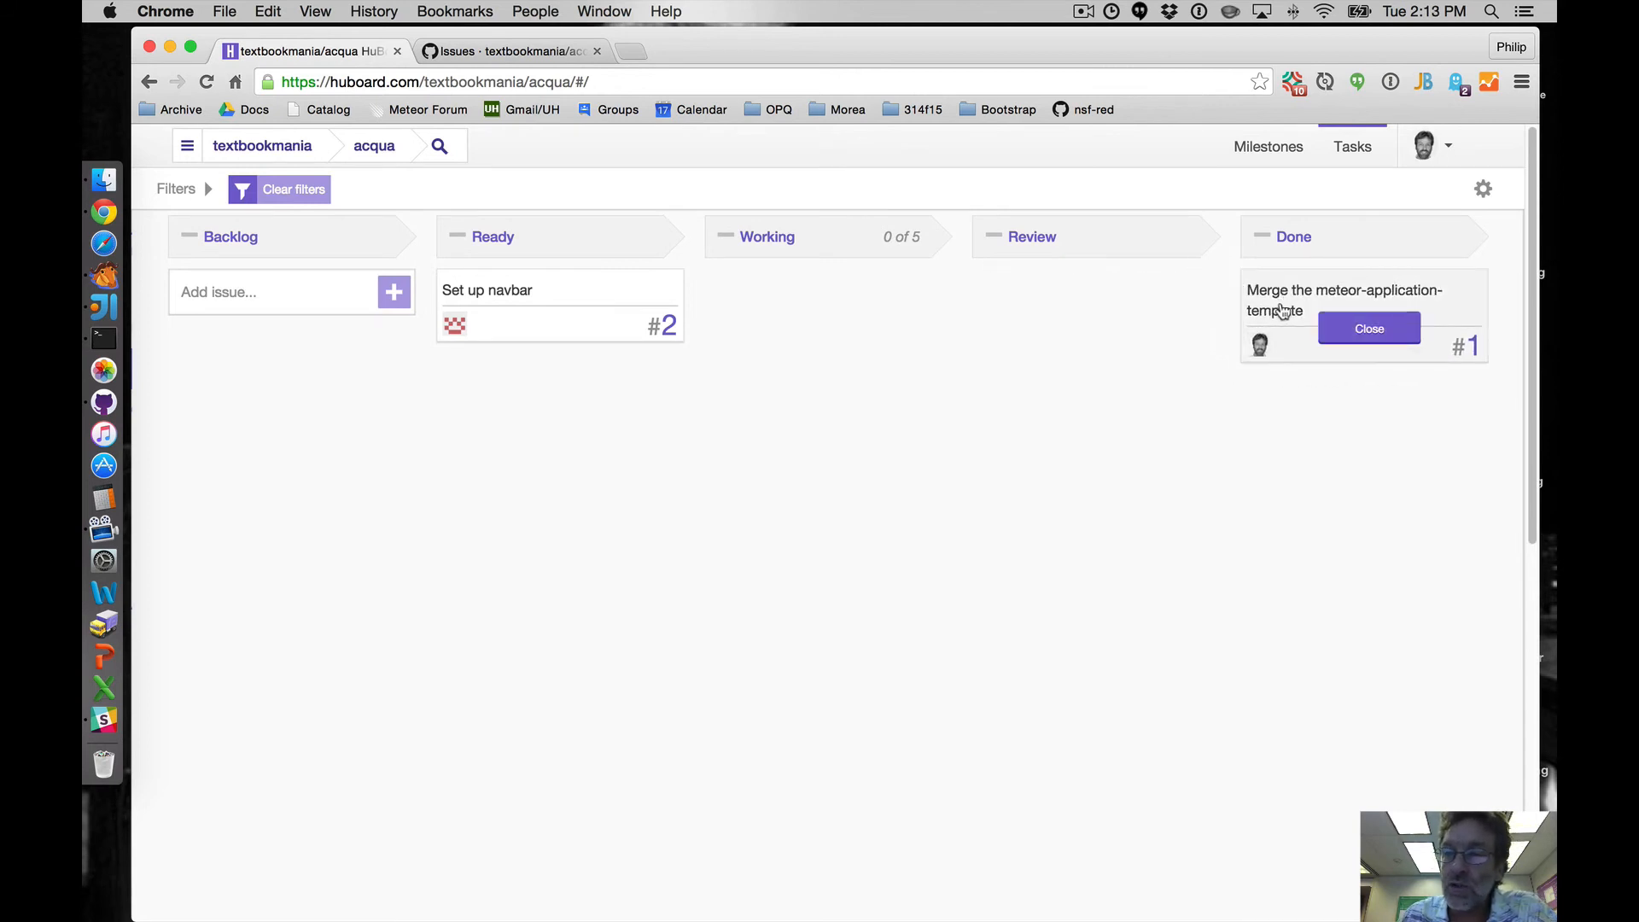
{"action": "left_click", "coordinate": [1371, 333]}
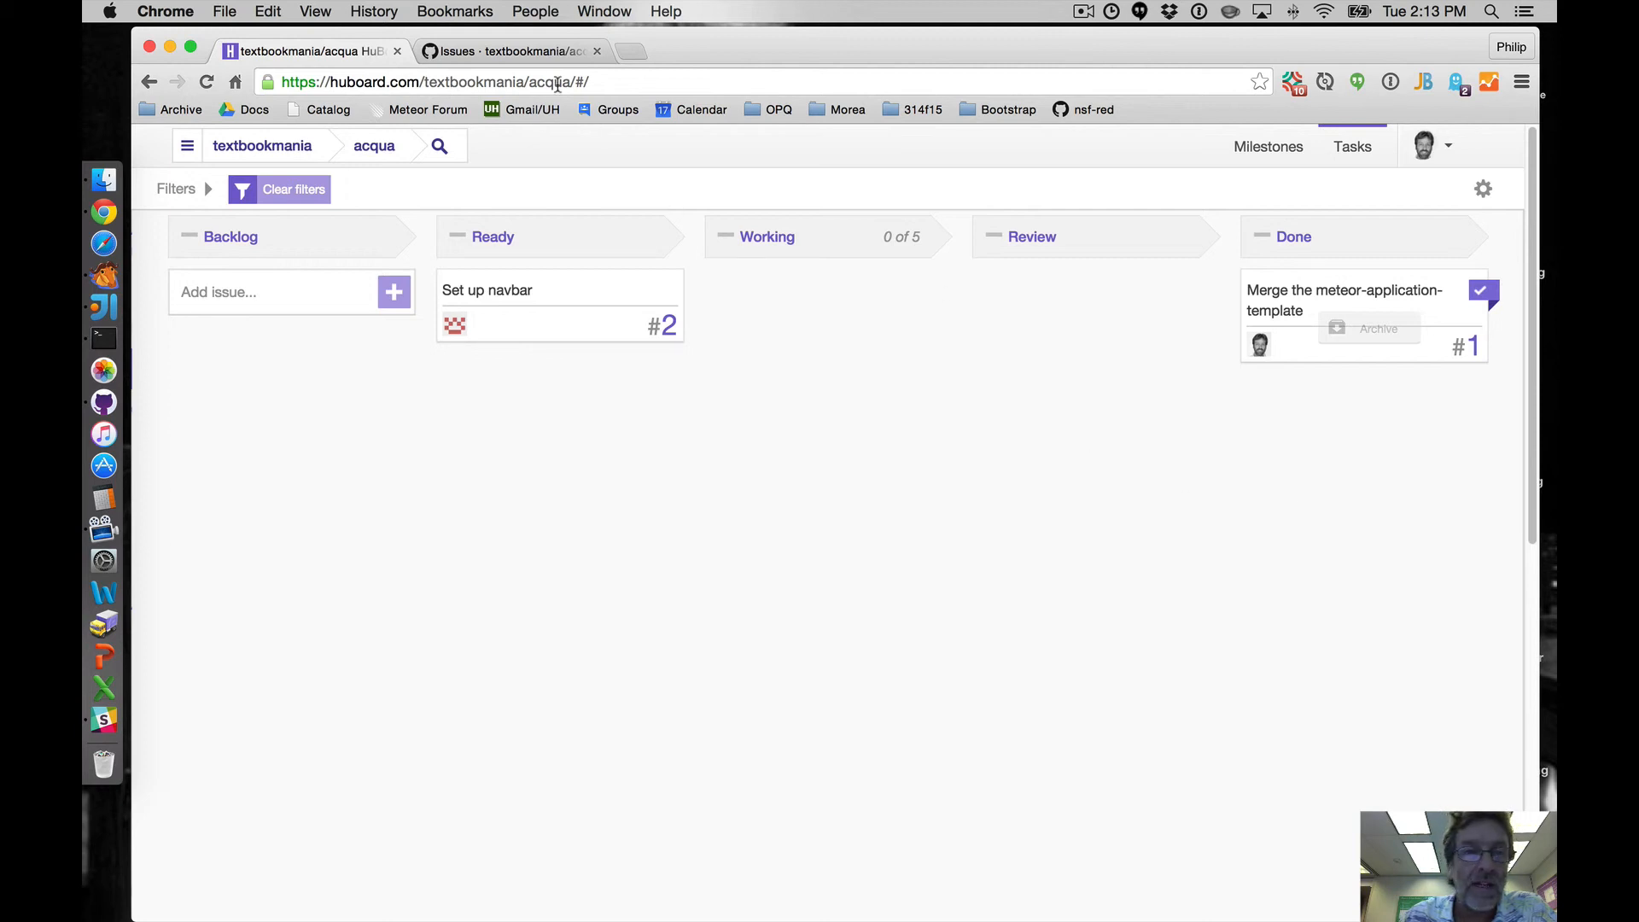
- Reload acqua's GitHub issue list to check the open and closed issues, then return to the board
{"action": "left_click", "coordinate": [521, 50]}
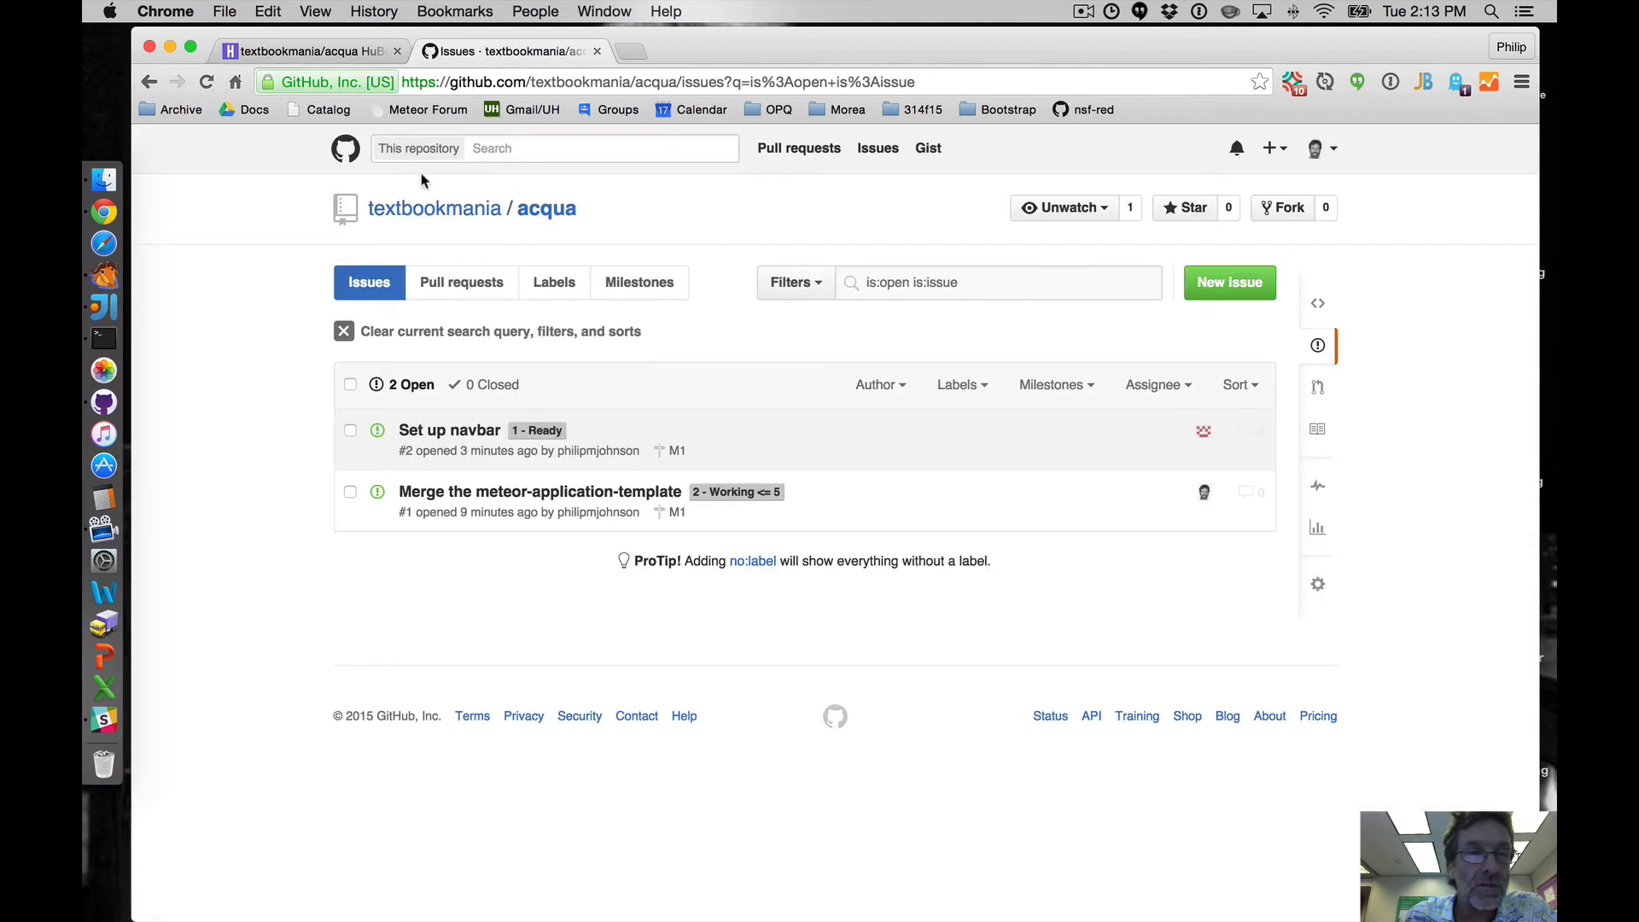
{"action": "left_click", "coordinate": [205, 83]}
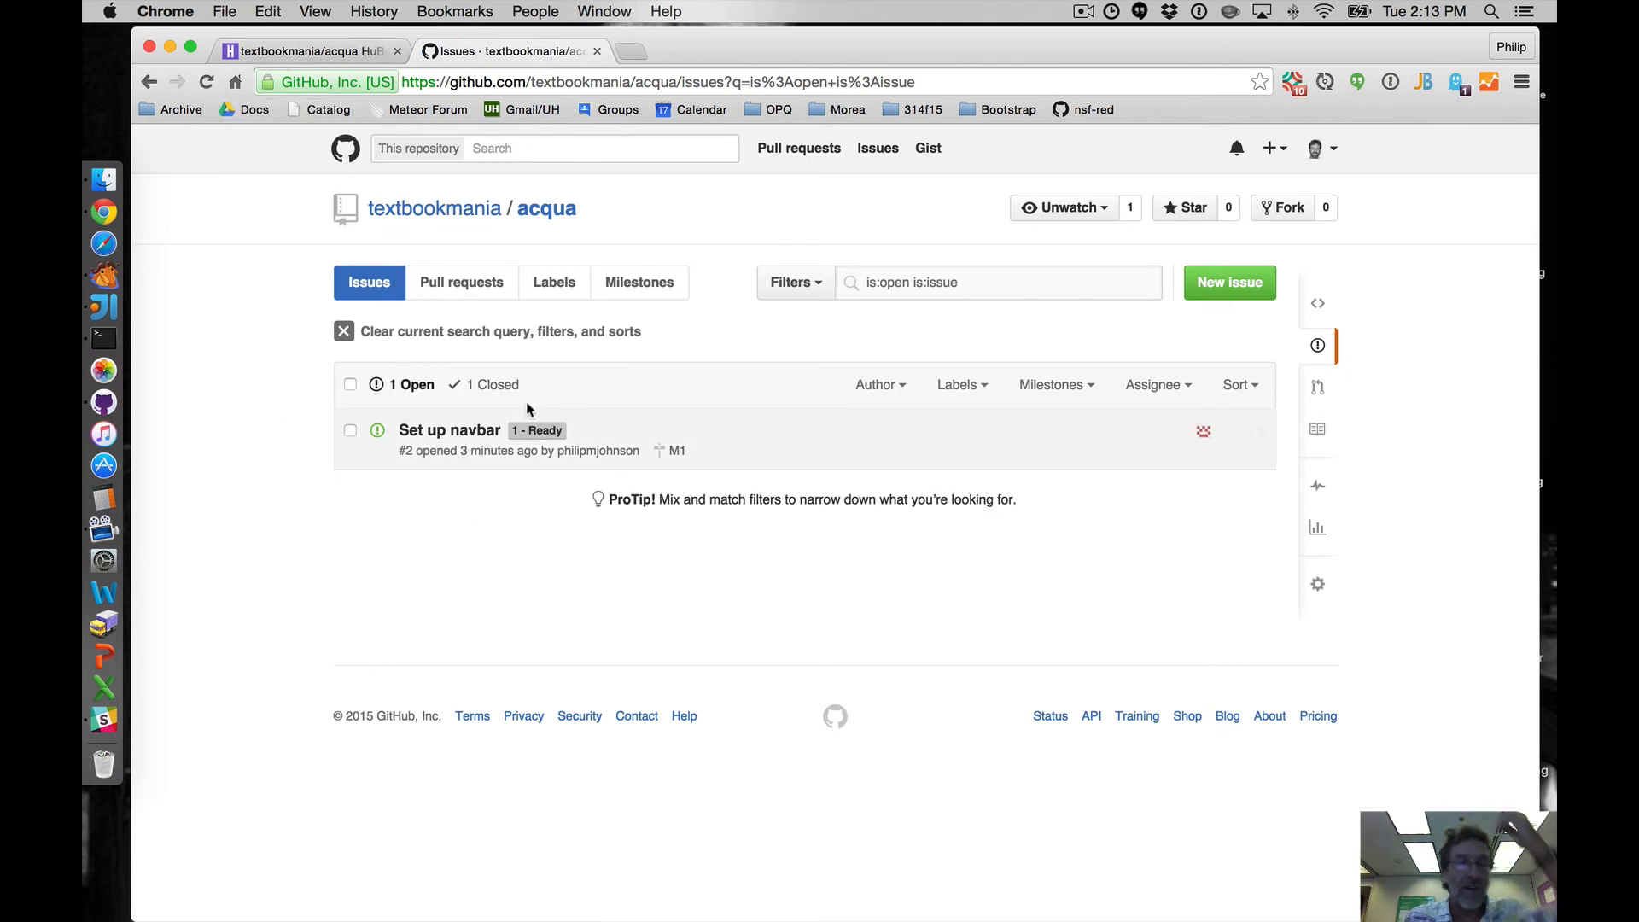
{"action": "left_click", "coordinate": [312, 51]}
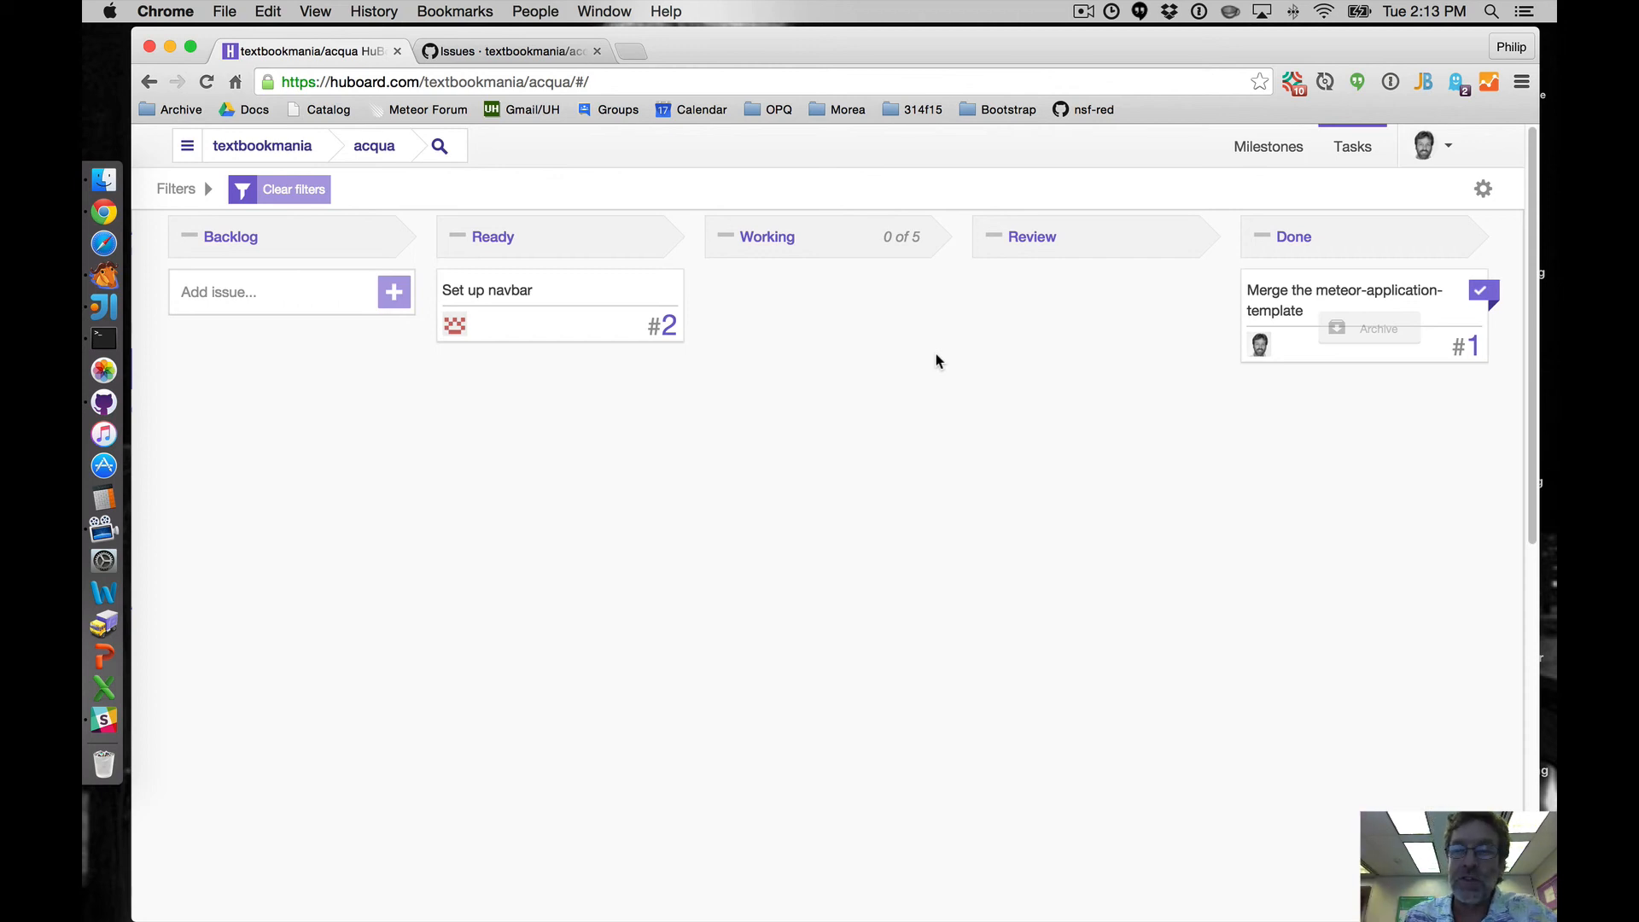
- In the milestones view, move the 'Set up navbar' issue to milestone M2 and clear the filters
{"action": "left_click", "coordinate": [1275, 154]}
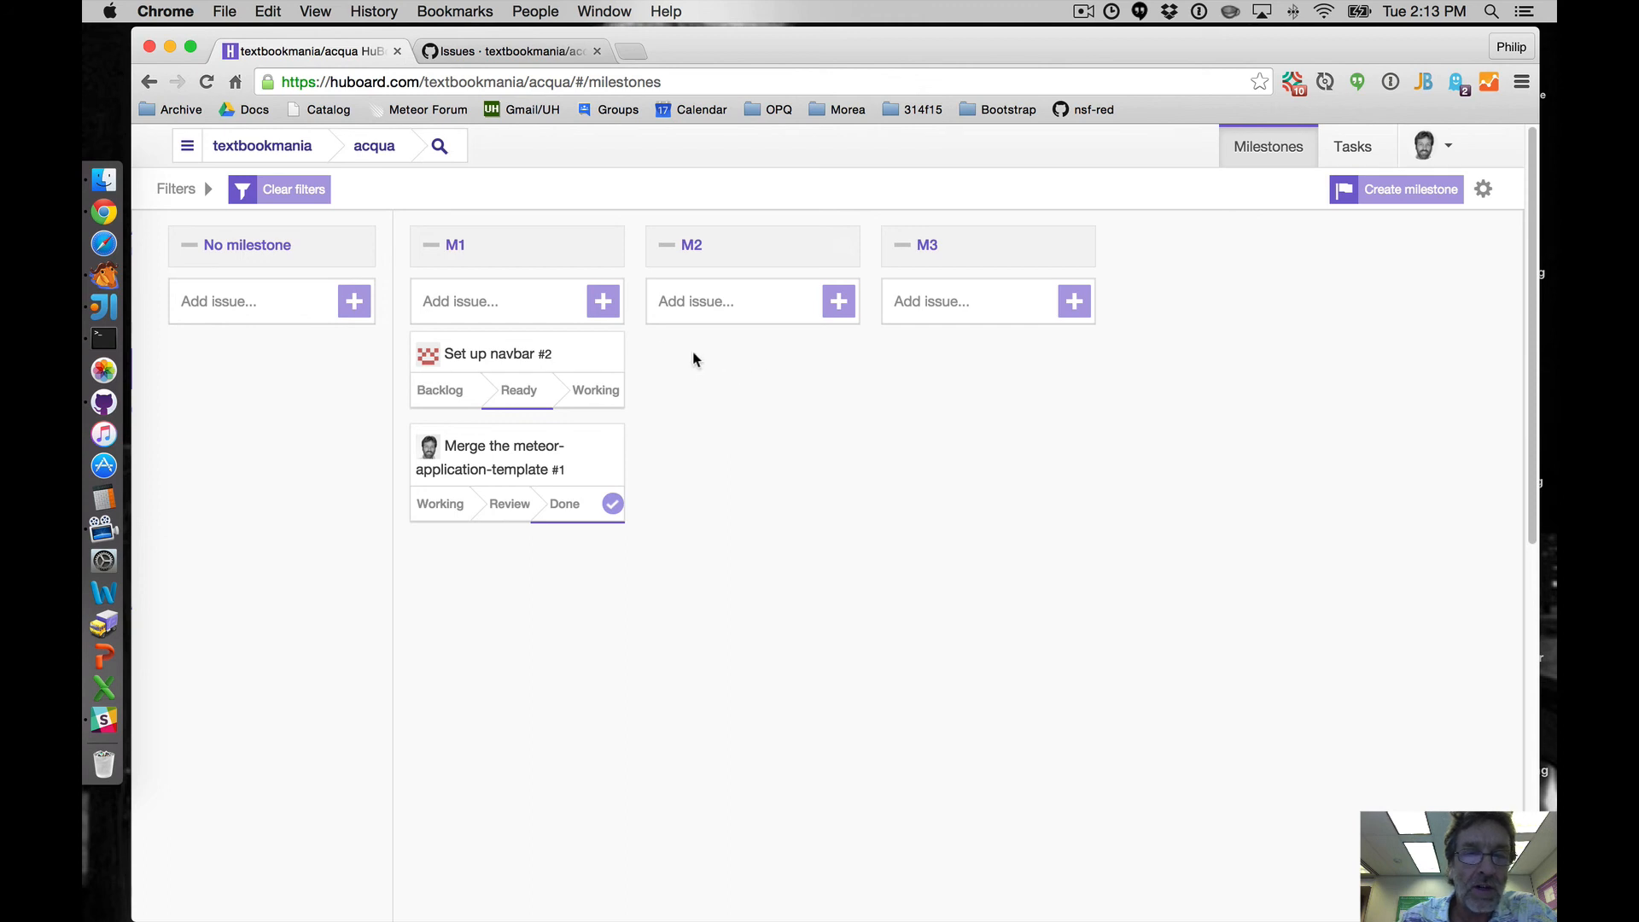
{"action": "left_click_drag", "start_coordinate": [506, 354], "coordinate": [746, 354]}
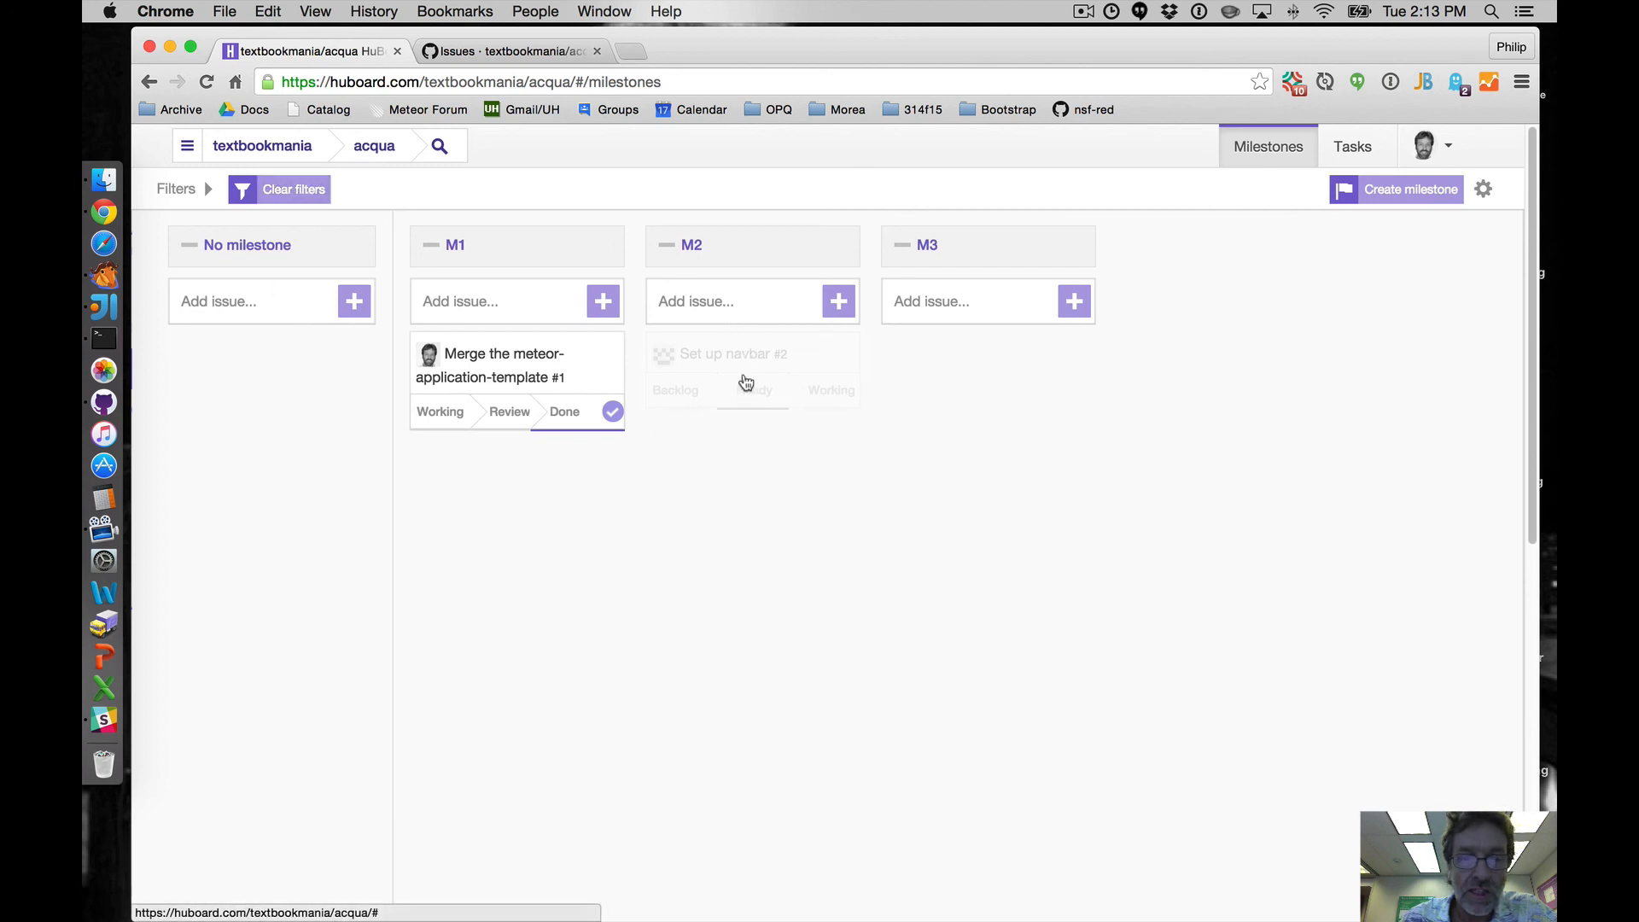
{"action": "left_click", "coordinate": [256, 190]}
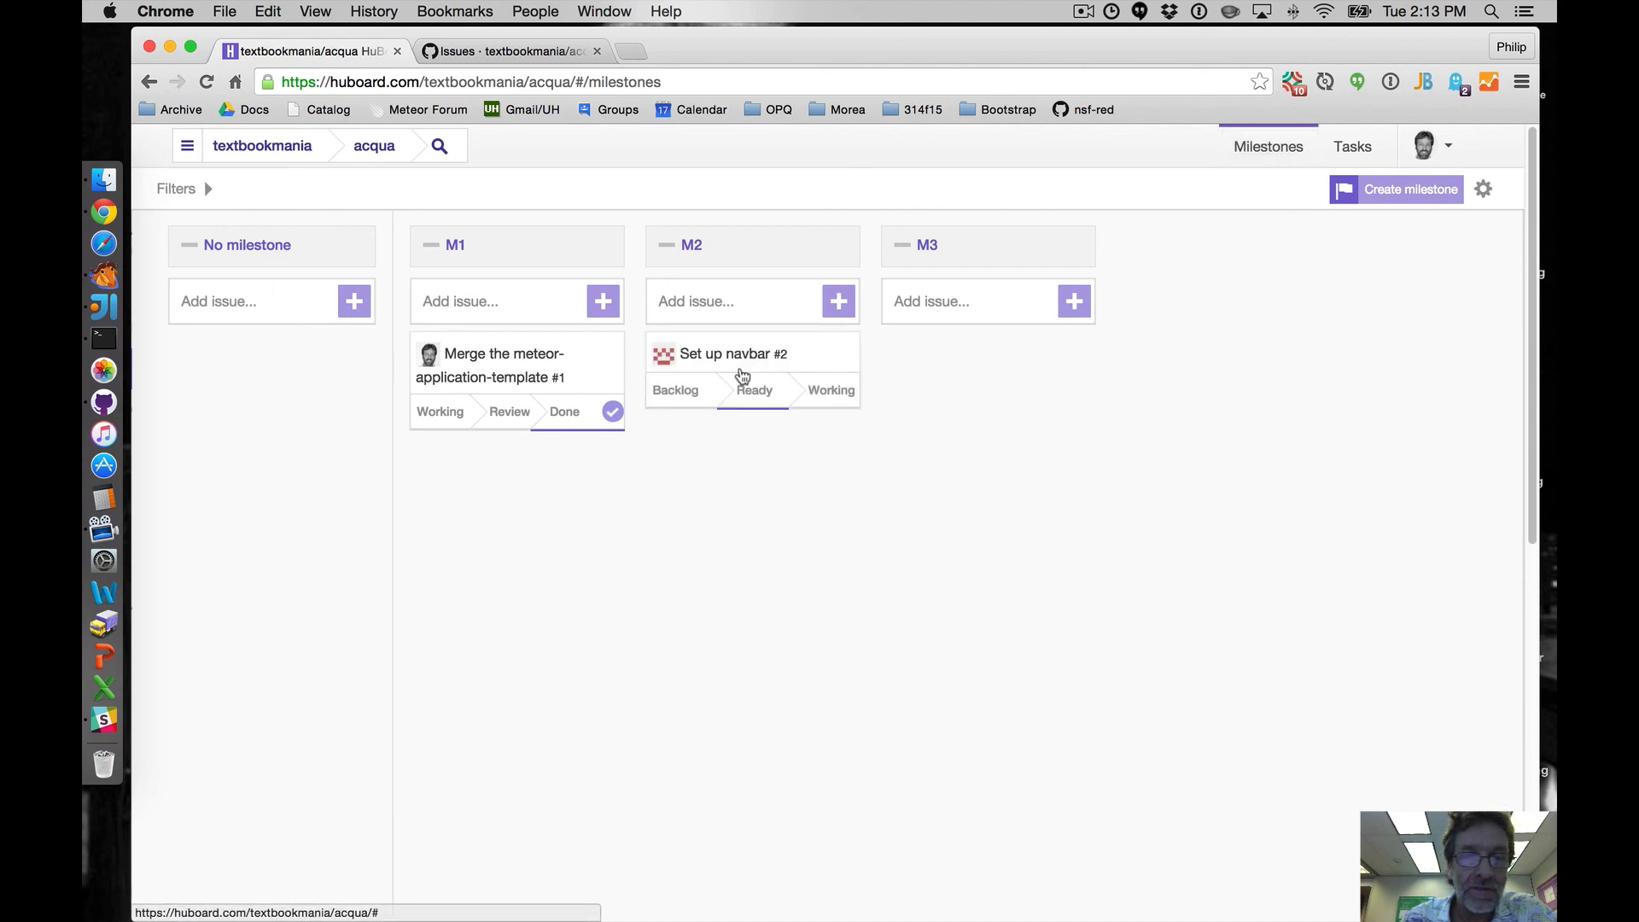